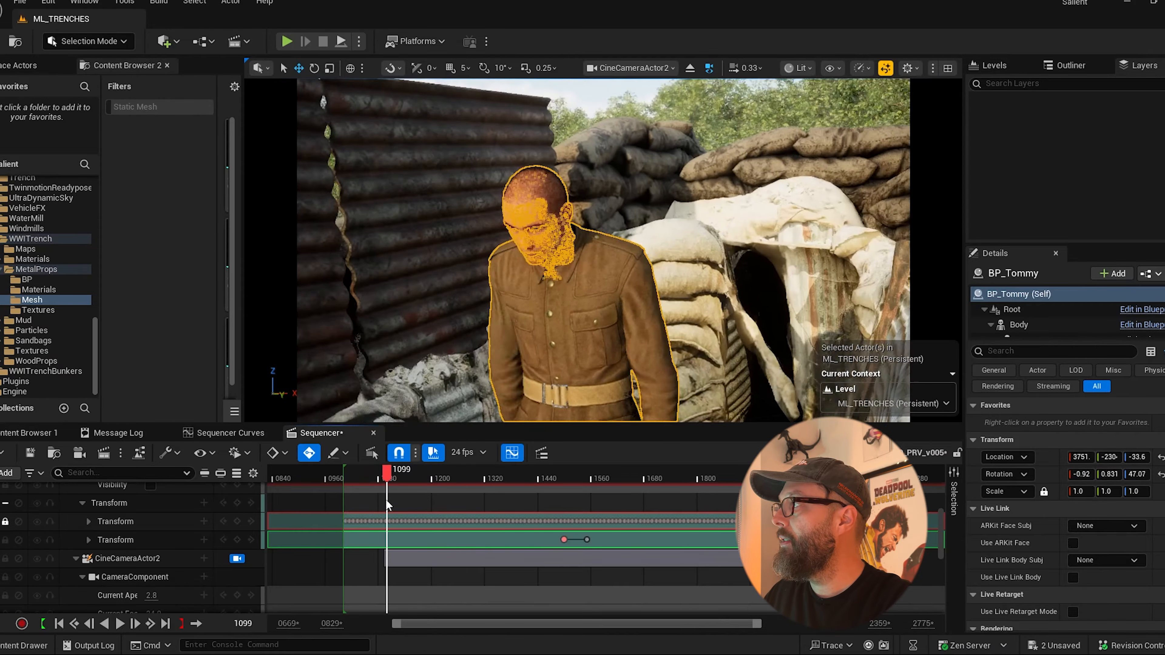
Leave the CineCameraActor2 view and examine BP_Tommy's walk path through the trench up to about frame 1197.
{"action": "left_click", "coordinate": [236, 557]}
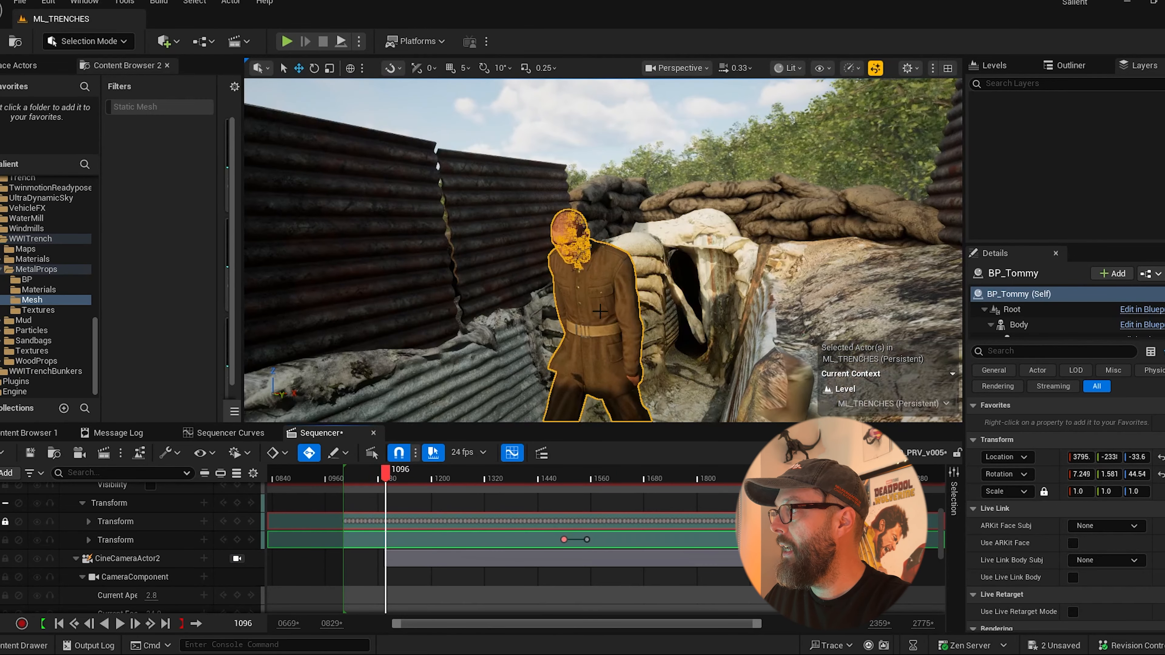
{"action": "right_click_drag", "start_coordinate": [688, 243], "coordinate": [677, 337]}
{"action": "key", "text": "s"}
{"action": "key", "text": "s"}
{"action": "left_click_drag", "start_coordinate": [391, 475], "coordinate": [430, 479]}
{"action": "key", "text": "d"}
{"action": "right_click_drag", "start_coordinate": [642, 238], "coordinate": [546, 239]}
{"action": "key", "text": "s"}
{"action": "right_click_drag", "start_coordinate": [565, 340], "coordinate": [565, 378]}
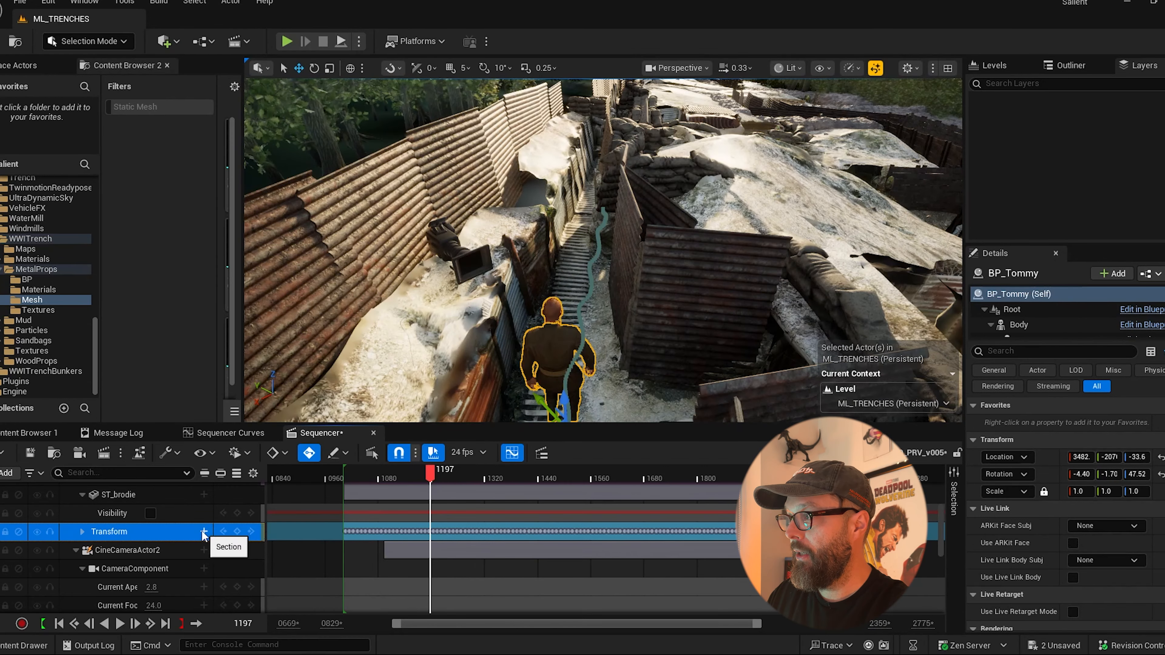
Add an Additive section to BP_Tommy's Transform track and lock the original baked Transform section.
{"action": "left_click", "coordinate": [203, 531]}
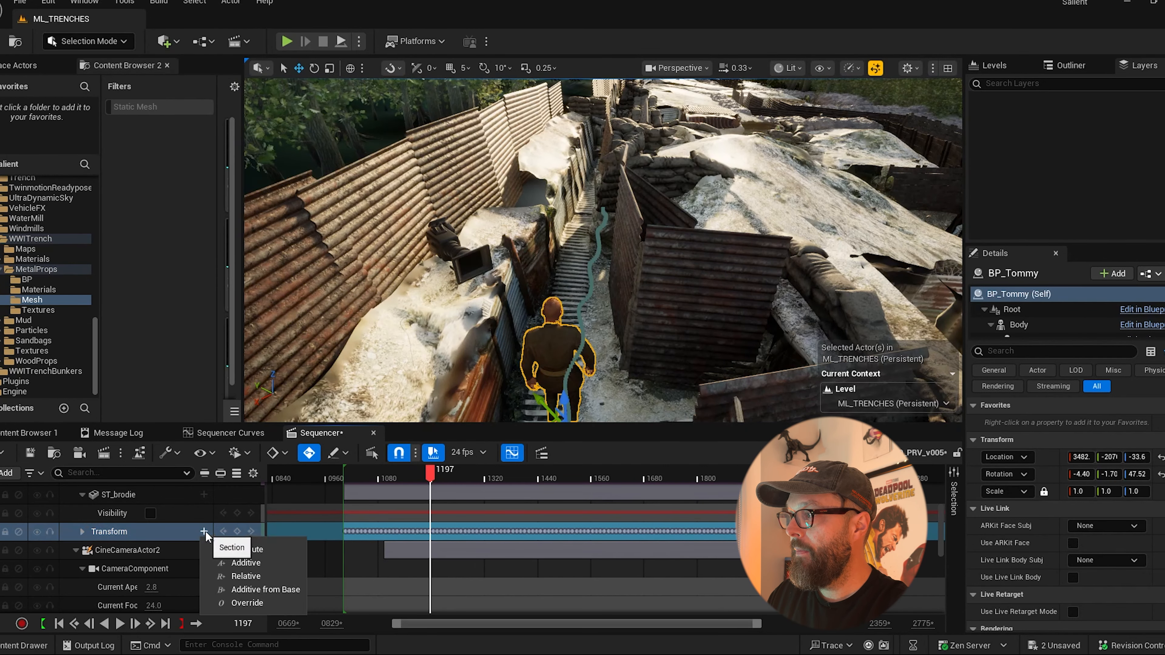
{"action": "left_click", "coordinate": [257, 564]}
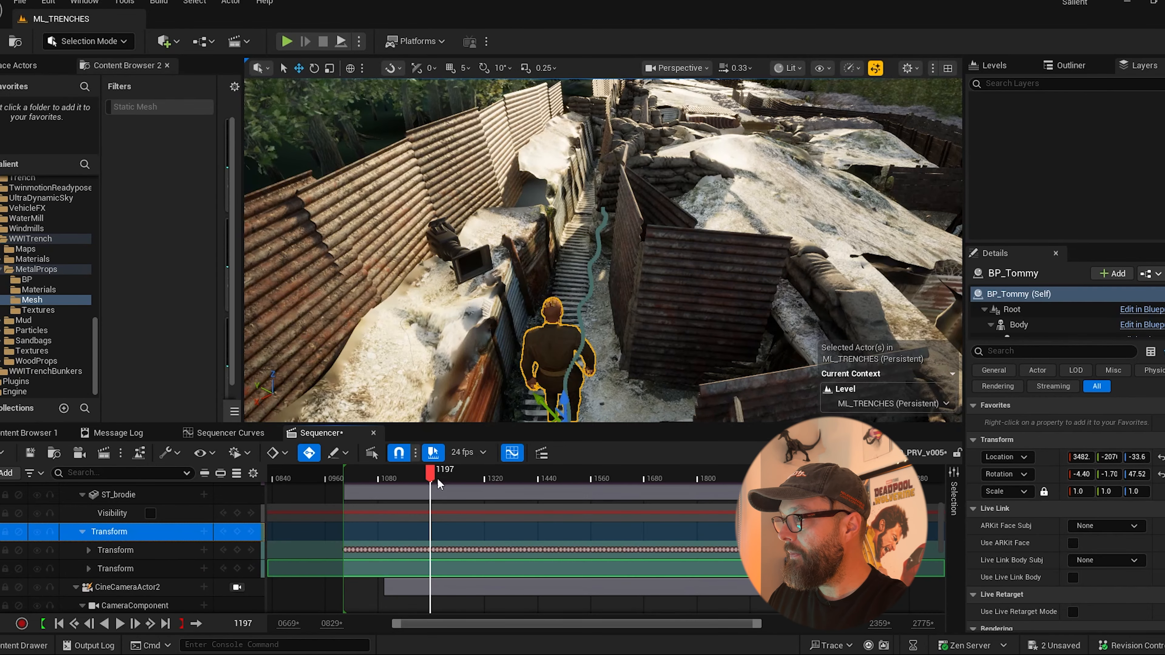
{"action": "mouse_move", "coordinate": [435, 473]}
{"action": "left_mouse_down"}
{"action": "mouse_move", "coordinate": [402, 477]}
{"action": "mouse_move", "coordinate": [459, 481]}
{"action": "mouse_move", "coordinate": [427, 485]}
{"action": "mouse_move", "coordinate": [441, 477]}
{"action": "left_mouse_up"}
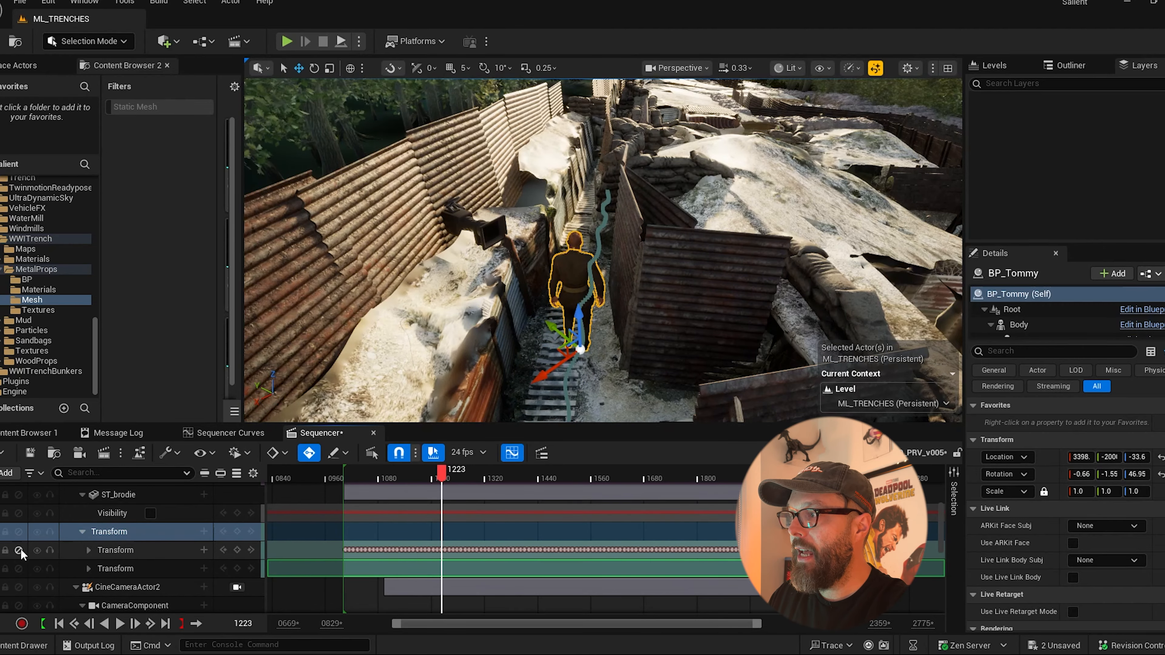
{"action": "left_click", "coordinate": [5, 550]}
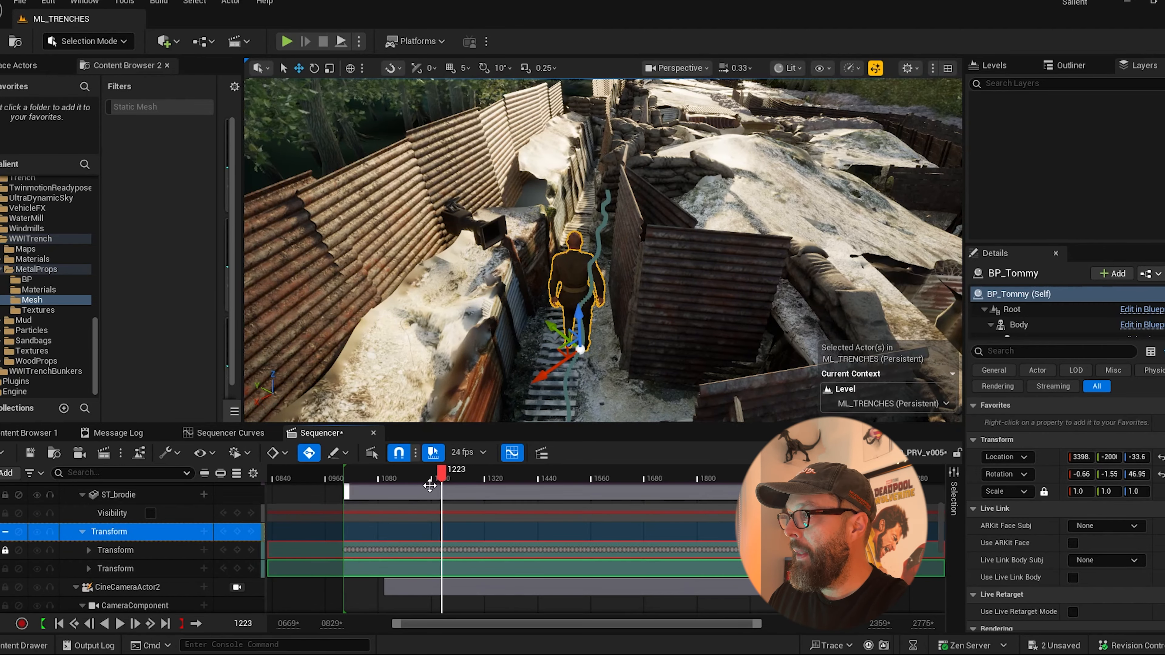
Review BP_Tommy's walk along the duckboards and add a starting key on the additive Transform section at frame 1093.
{"action": "left_click_drag", "start_coordinate": [441, 472], "coordinate": [370, 474]}
{"action": "right_click_drag", "start_coordinate": [596, 257], "coordinate": [688, 239]}
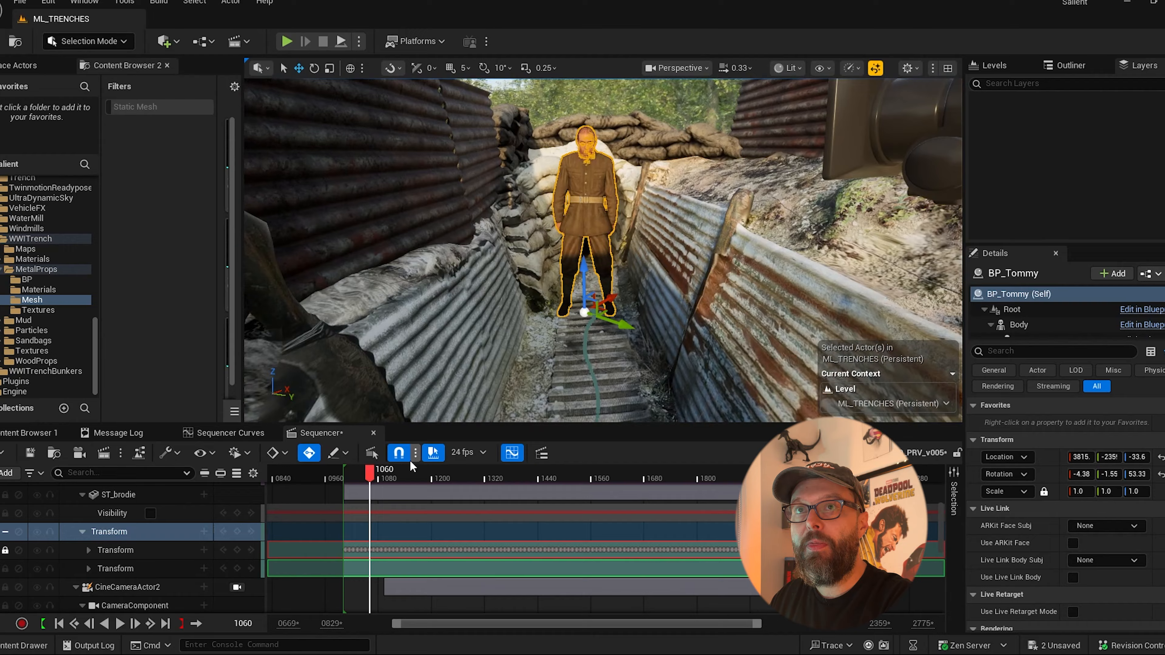
{"action": "left_click_drag", "start_coordinate": [371, 473], "coordinate": [372, 474]}
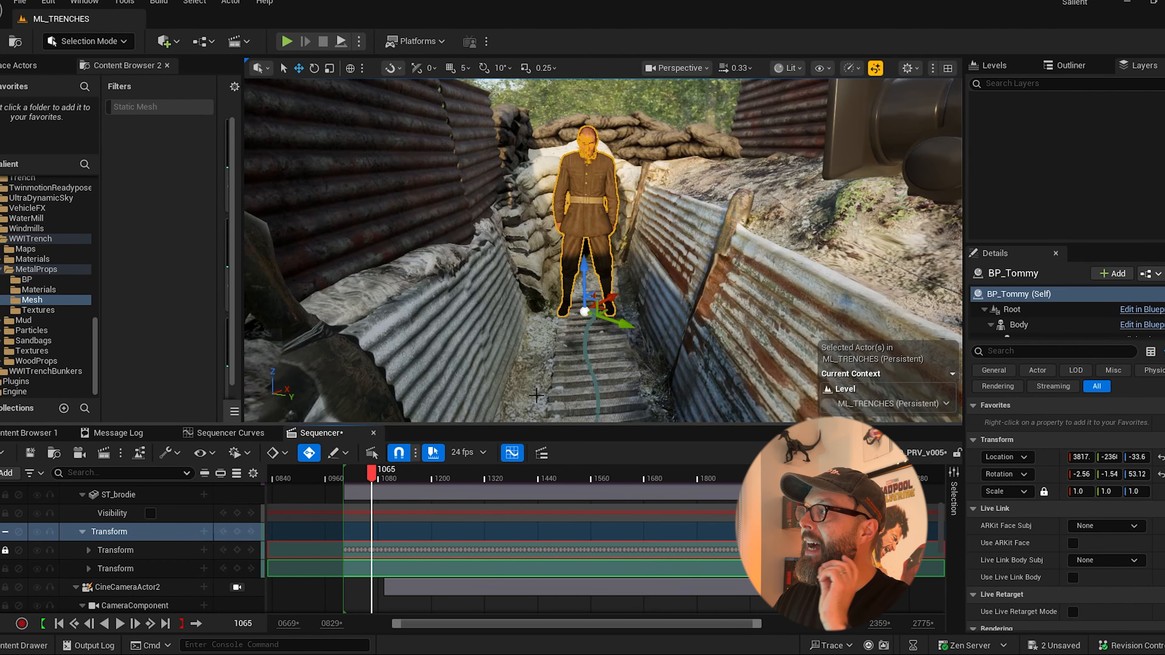
{"action": "left_click_drag", "start_coordinate": [371, 473], "coordinate": [510, 473]}
{"action": "right_click_drag", "start_coordinate": [610, 238], "coordinate": [694, 239]}
{"action": "right_click_drag", "start_coordinate": [714, 312], "coordinate": [667, 265]}
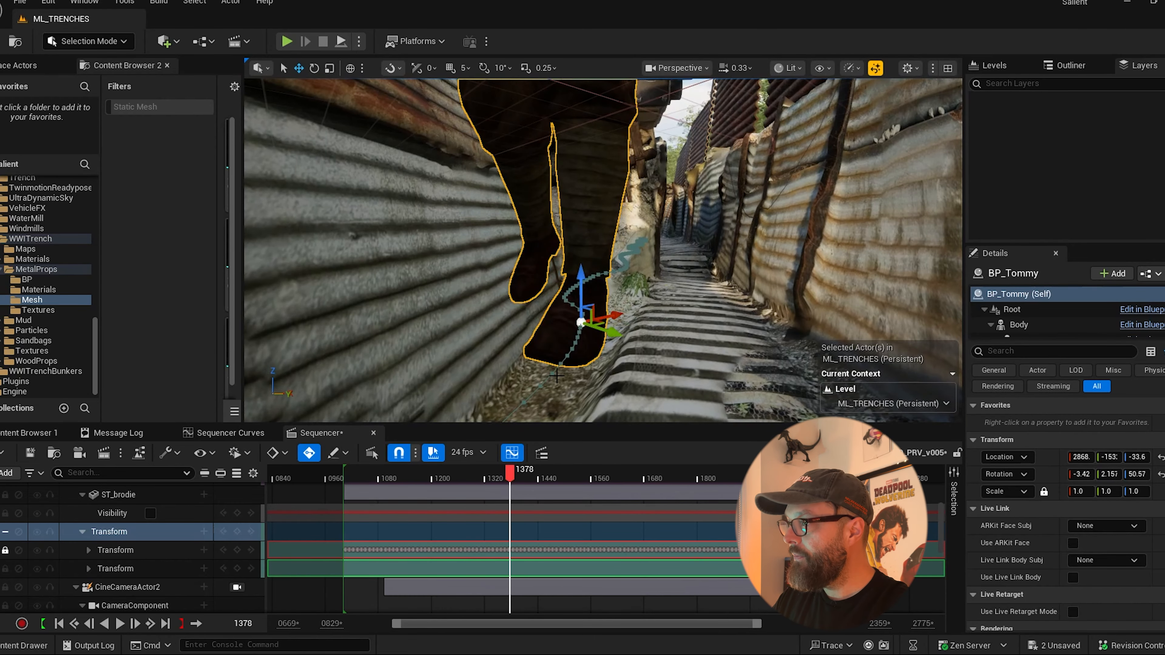
{"action": "left_click_drag", "start_coordinate": [511, 474], "coordinate": [366, 473]}
{"action": "key", "text": "w"}
{"action": "mouse_move", "coordinate": [828, 265]}
{"action": "right_mouse_down"}
{"action": "mouse_move", "coordinate": [812, 257]}
{"action": "mouse_move", "coordinate": [839, 254]}
{"action": "mouse_move", "coordinate": [828, 264]}
{"action": "right_mouse_up"}
{"action": "left_click_drag", "start_coordinate": [366, 471], "coordinate": [383, 474]}
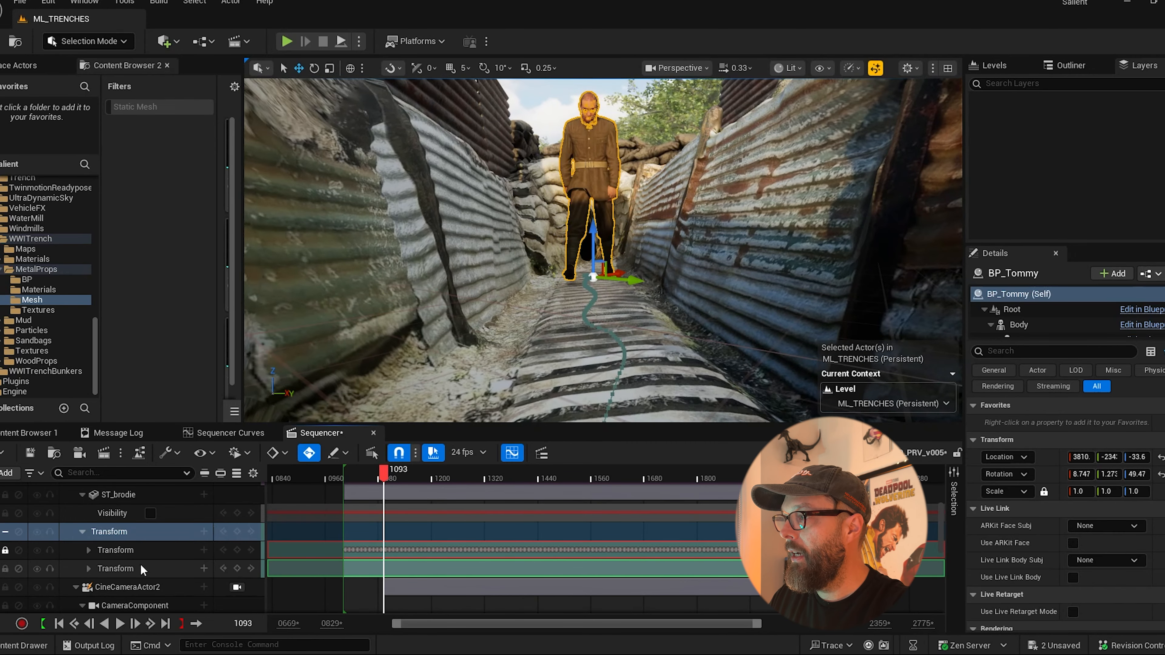
{"action": "left_click", "coordinate": [237, 568]}
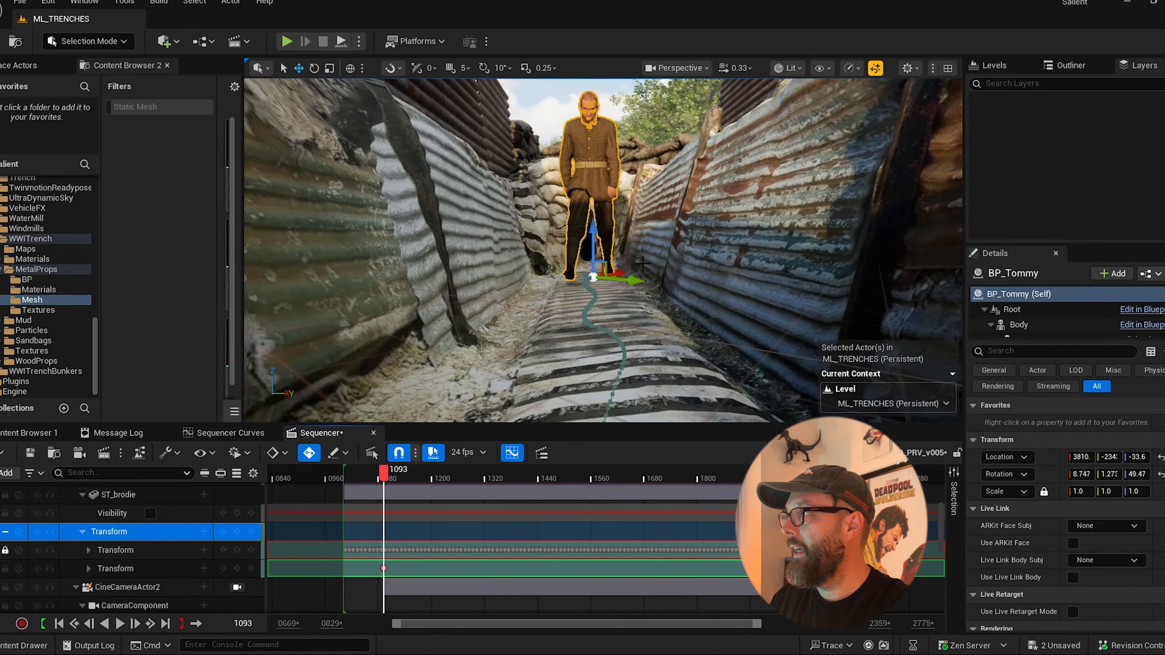
{"action": "left_click", "coordinate": [238, 587]}
At frame 2056, lower BP_Tommy vertically until his feet rest on the duckboards.
{"action": "left_click", "coordinate": [639, 477]}
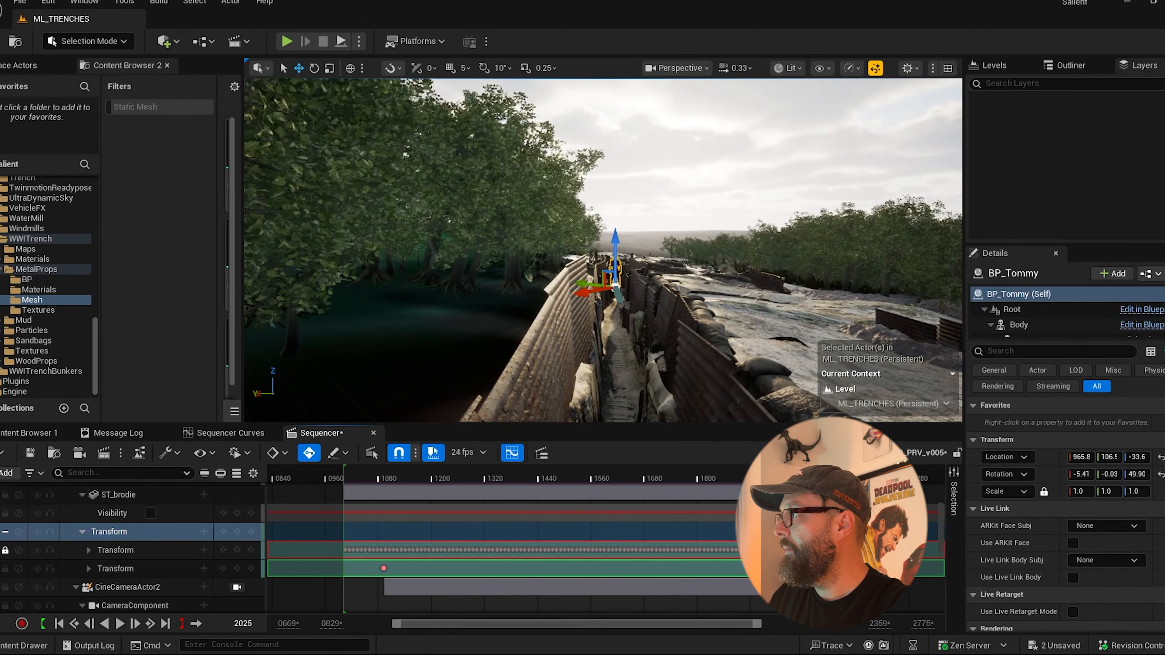
{"action": "left_click", "coordinate": [820, 477]}
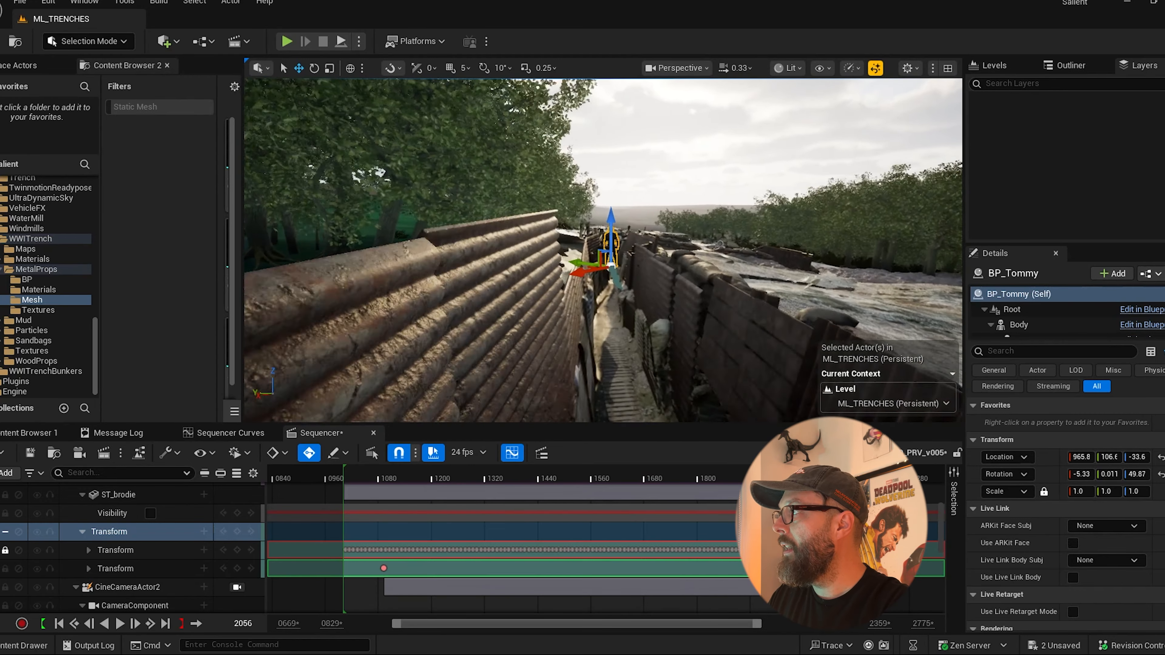
{"action": "key", "text": "w"}
{"action": "right_click_drag", "start_coordinate": [645, 229], "coordinate": [743, 239]}
{"action": "key", "text": "w"}
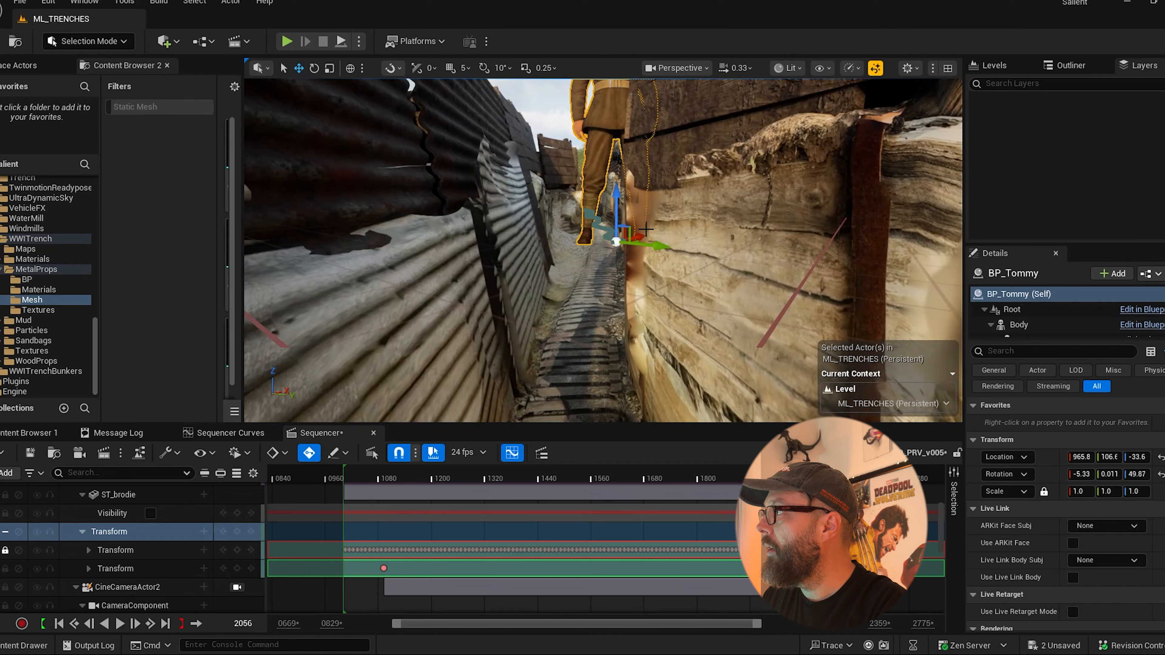
{"action": "left_click_drag", "start_coordinate": [616, 198], "coordinate": [605, 288]}
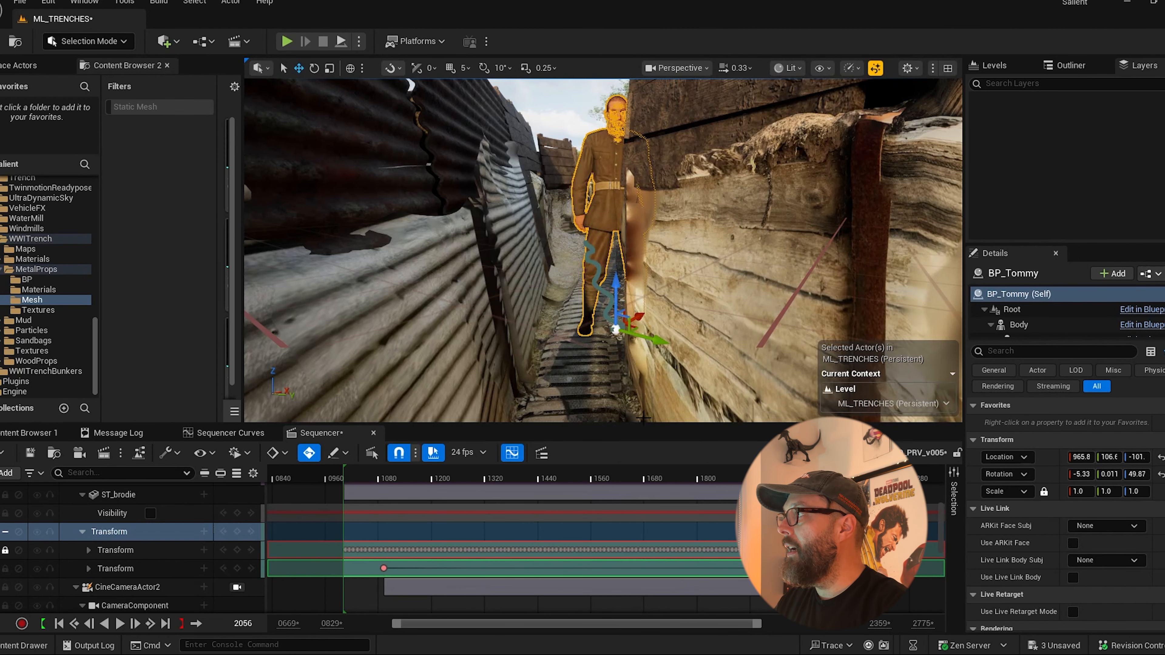
Check BP_Tommy's ground contact around frame 1814 and switch the transform gizmo to local space.
{"action": "left_click_drag", "start_coordinate": [788, 472], "coordinate": [703, 486]}
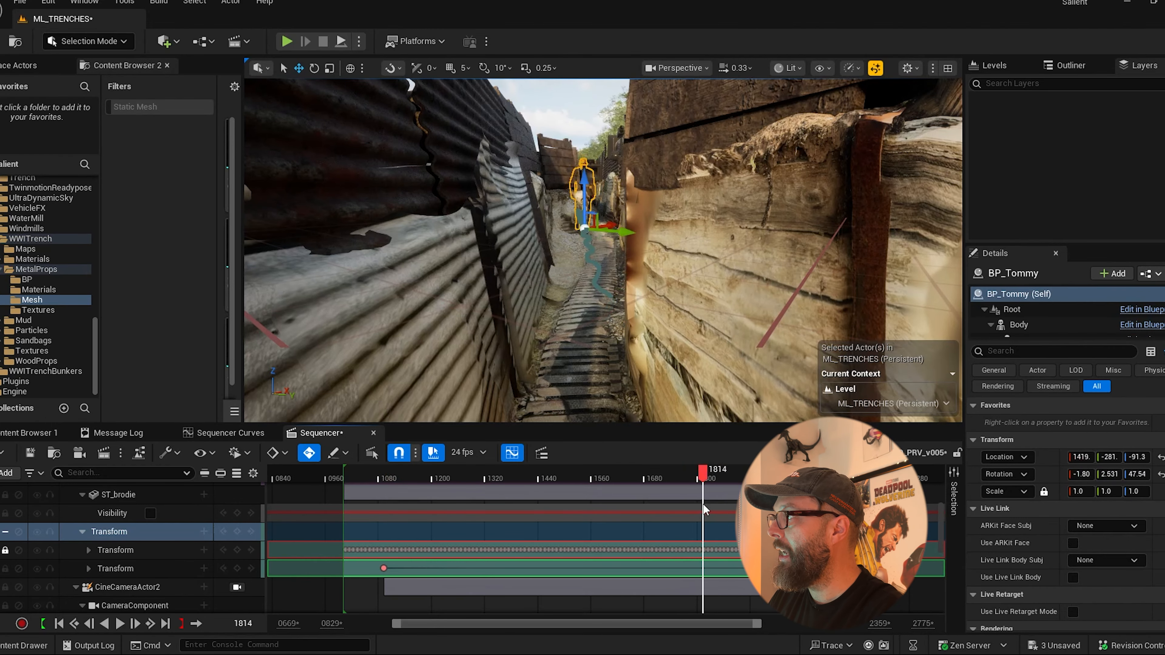
{"action": "key", "text": "w"}
{"action": "mouse_move", "coordinate": [588, 256]}
{"action": "right_mouse_down"}
{"action": "mouse_move", "coordinate": [617, 245]}
{"action": "mouse_move", "coordinate": [605, 271]}
{"action": "mouse_move", "coordinate": [692, 275]}
{"action": "mouse_move", "coordinate": [603, 257]}
{"action": "right_mouse_up"}
{"action": "left_click", "coordinate": [350, 68]}
At frame 1278, shift BP_Tommy sideways along his local X axis towards the middle of the duckboards.
{"action": "left_click_drag", "start_coordinate": [405, 476], "coordinate": [446, 474]}
{"action": "right_click_drag", "start_coordinate": [533, 266], "coordinate": [810, 274]}
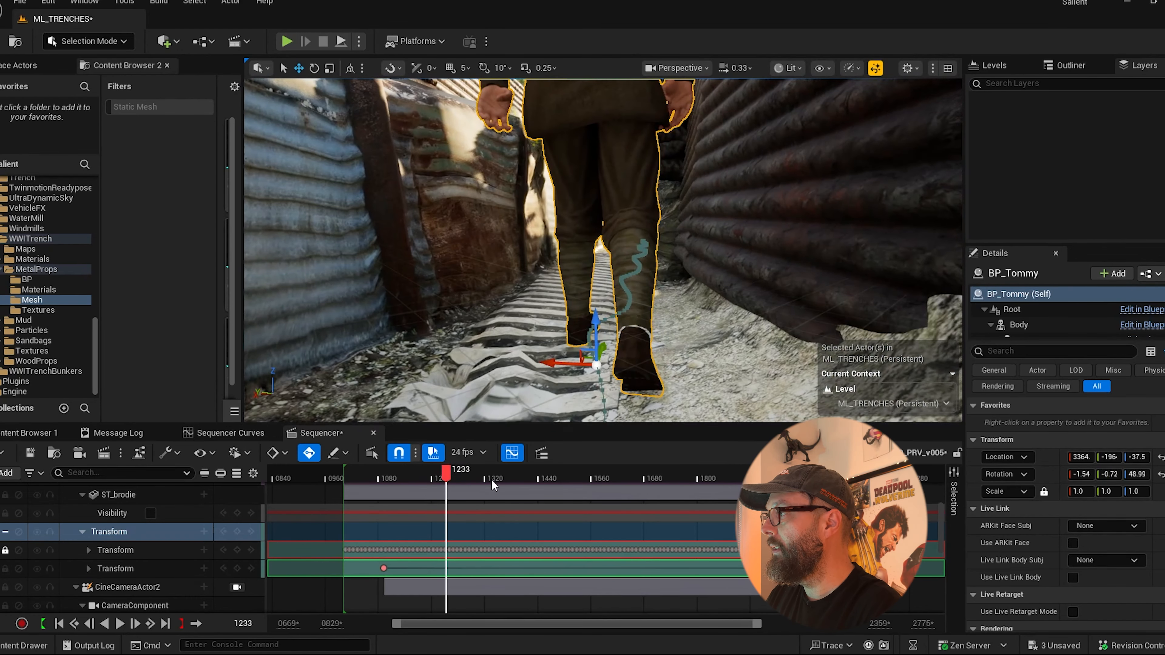
{"action": "mouse_move", "coordinate": [449, 475]}
{"action": "left_mouse_down"}
{"action": "mouse_move", "coordinate": [477, 479]}
{"action": "mouse_move", "coordinate": [467, 478]}
{"action": "left_mouse_up"}
{"action": "left_click_drag", "start_coordinate": [589, 257], "coordinate": [559, 257]}
{"action": "right_click_drag", "start_coordinate": [596, 257], "coordinate": [780, 266]}
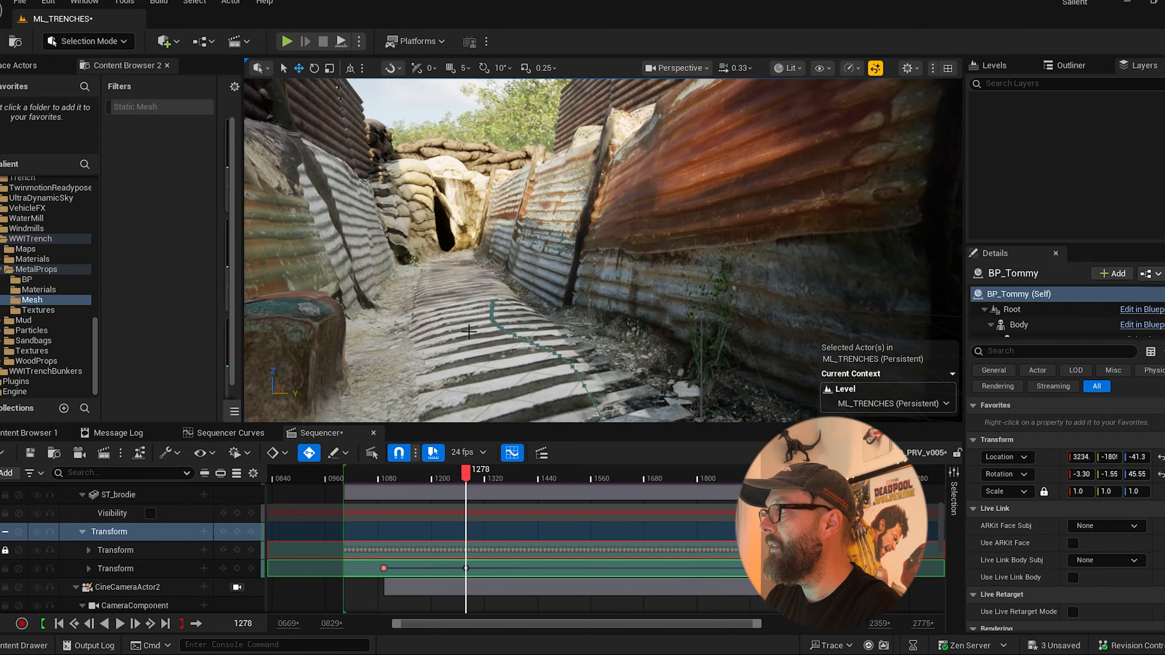
Check the path around the frame 1278 key and nudge BP_Tommy further sideways on that key.
{"action": "mouse_move", "coordinate": [469, 475]}
{"action": "left_mouse_down"}
{"action": "mouse_move", "coordinate": [383, 475]}
{"action": "mouse_move", "coordinate": [460, 490]}
{"action": "left_mouse_up"}
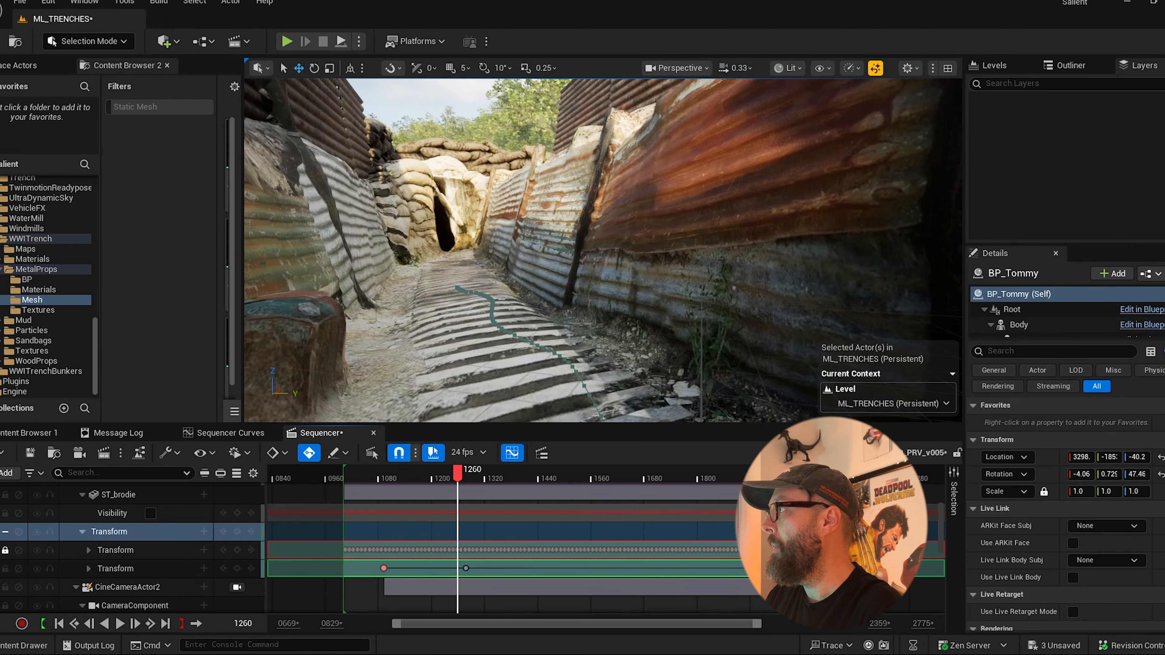
{"action": "right_click_drag", "start_coordinate": [683, 240], "coordinate": [899, 252]}
{"action": "left_click_drag", "start_coordinate": [464, 476], "coordinate": [478, 477]}
{"action": "key", "text": "w"}
{"action": "mouse_move", "coordinate": [642, 257]}
{"action": "right_mouse_down"}
{"action": "mouse_move", "coordinate": [688, 268]}
{"action": "mouse_move", "coordinate": [656, 274]}
{"action": "right_mouse_up"}
{"action": "left_click_drag", "start_coordinate": [472, 475], "coordinate": [463, 475]}
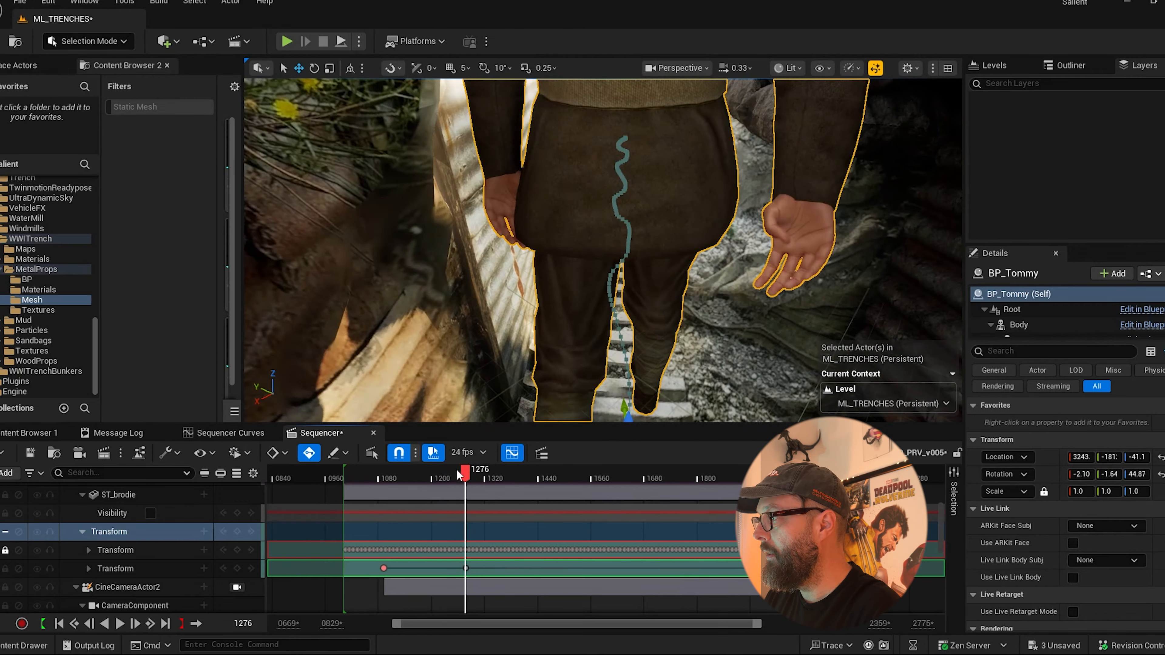
{"action": "left_click", "coordinate": [251, 568]}
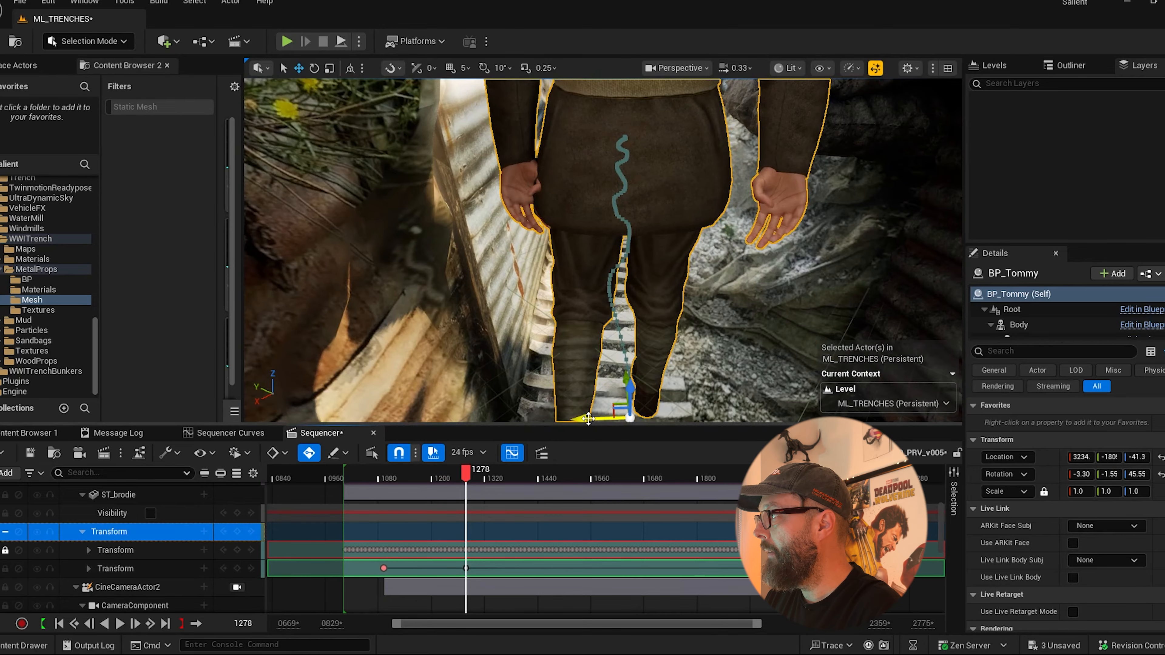
{"action": "left_click_drag", "start_coordinate": [582, 418], "coordinate": [569, 418]}
Follow BP_Tommy farther down the trench and key a sideways offset at frame 1453 to keep him on the duckboards.
{"action": "left_click_drag", "start_coordinate": [465, 479], "coordinate": [487, 479]}
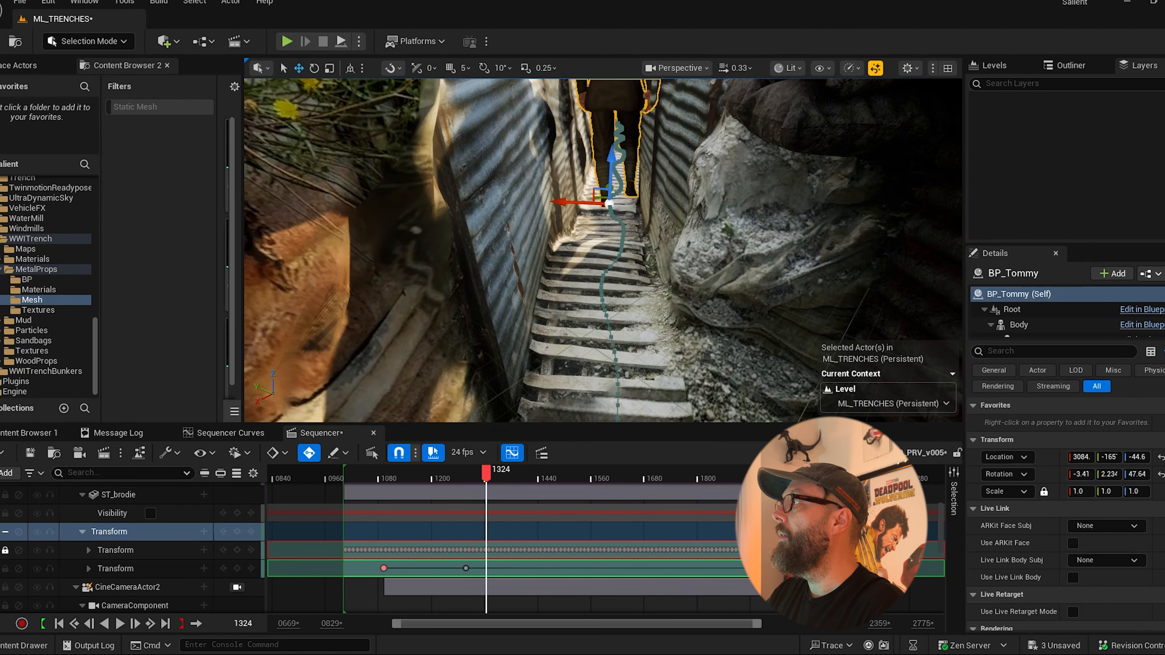
{"action": "key", "text": "s"}
{"action": "mouse_move", "coordinate": [678, 269]}
{"action": "right_mouse_down"}
{"action": "mouse_move", "coordinate": [679, 225]}
{"action": "mouse_move", "coordinate": [678, 269]}
{"action": "right_mouse_up"}
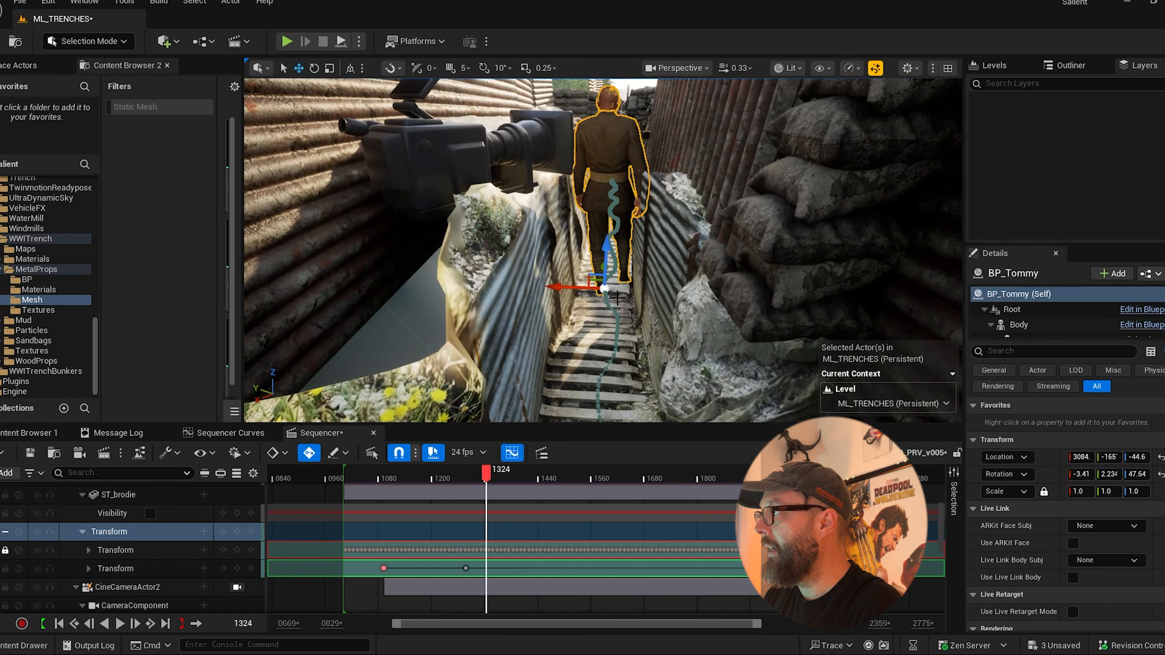
{"action": "right_click_drag", "start_coordinate": [600, 317], "coordinate": [601, 337]}
{"action": "key", "text": "w"}
{"action": "left_click_drag", "start_coordinate": [486, 477], "coordinate": [520, 477]}
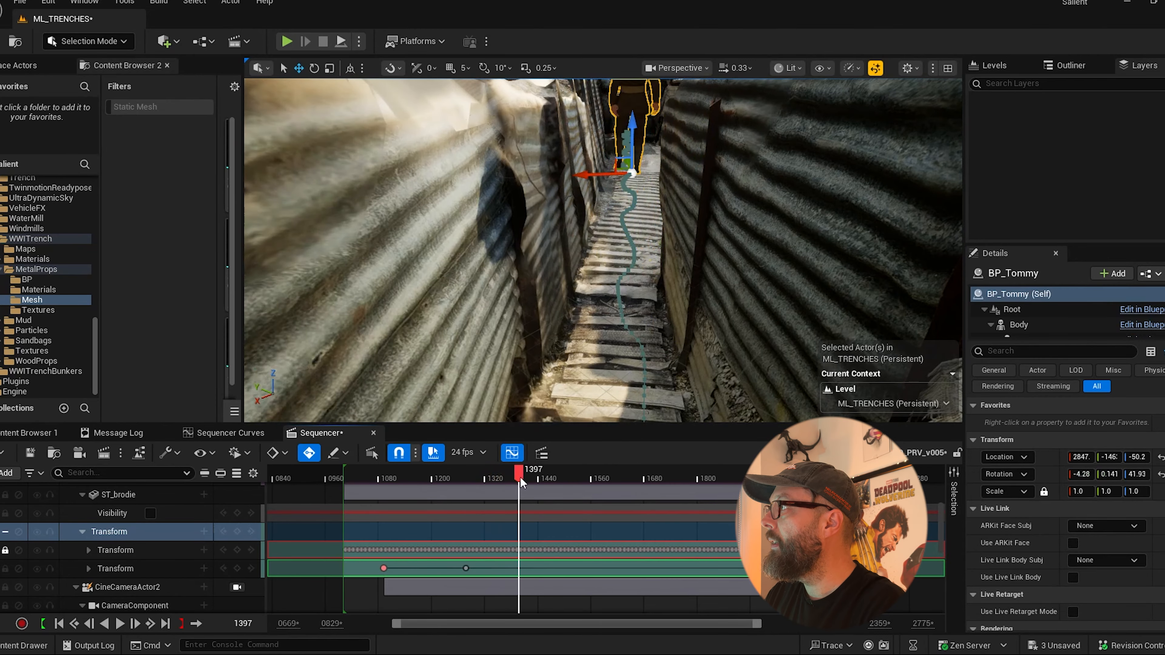
{"action": "right_click_drag", "start_coordinate": [603, 276], "coordinate": [603, 223]}
{"action": "key", "text": "w"}
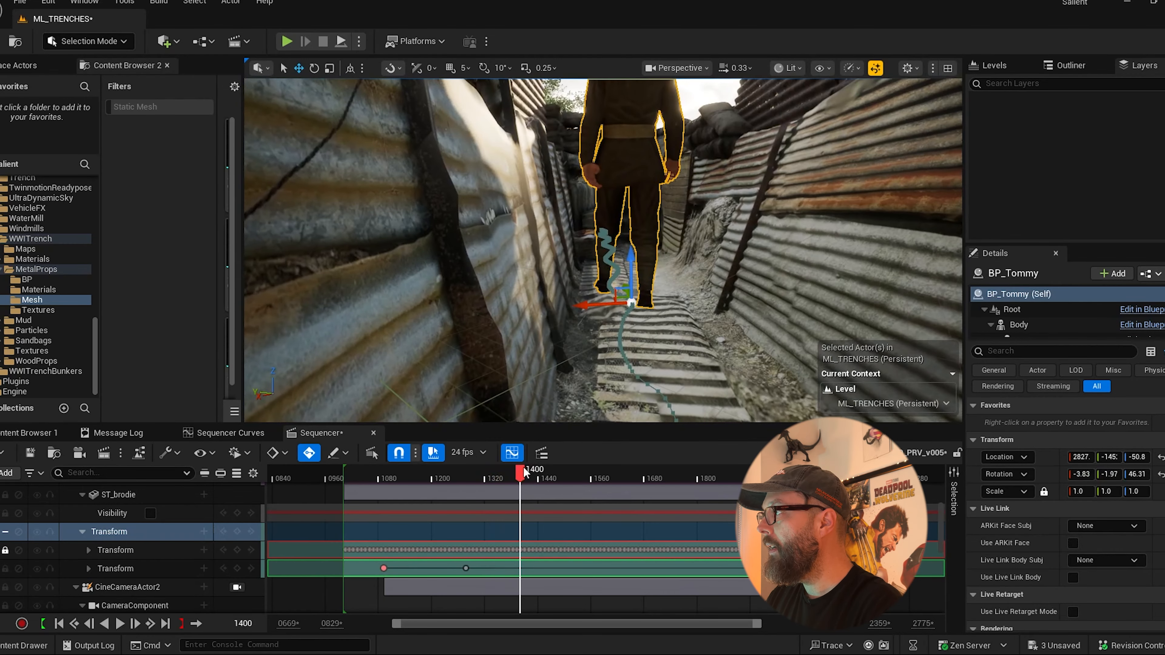
{"action": "left_click_drag", "start_coordinate": [523, 471], "coordinate": [544, 473]}
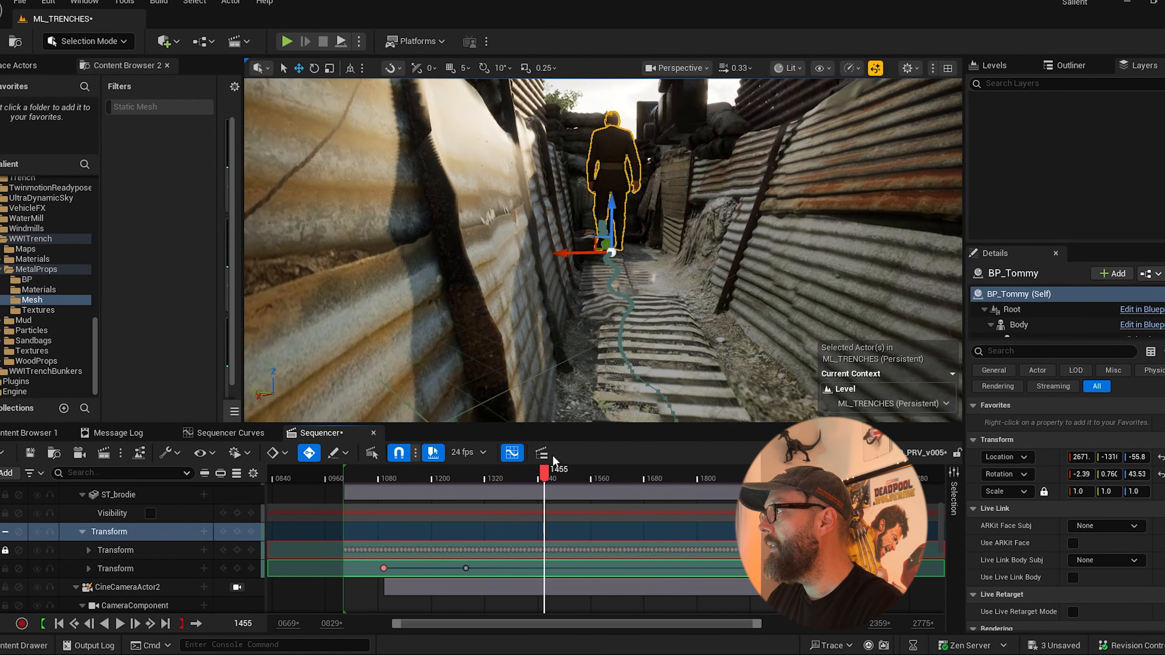
{"action": "left_click", "coordinate": [246, 569]}
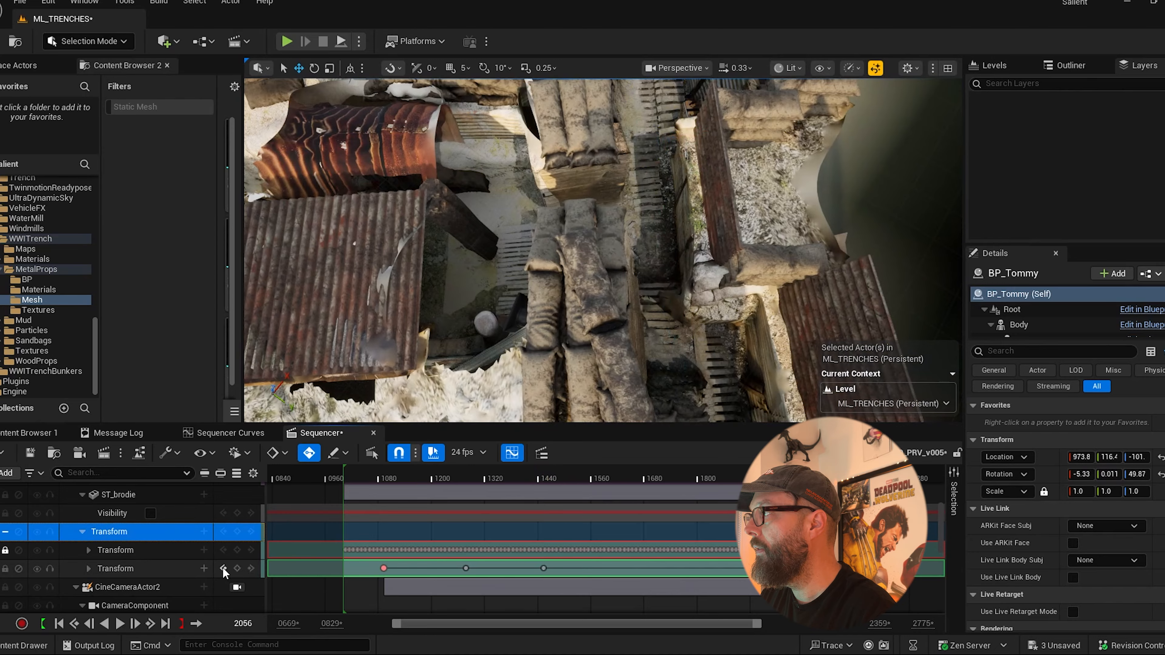
{"action": "left_click", "coordinate": [223, 568]}
{"action": "left_click_drag", "start_coordinate": [694, 128], "coordinate": [739, 188]}
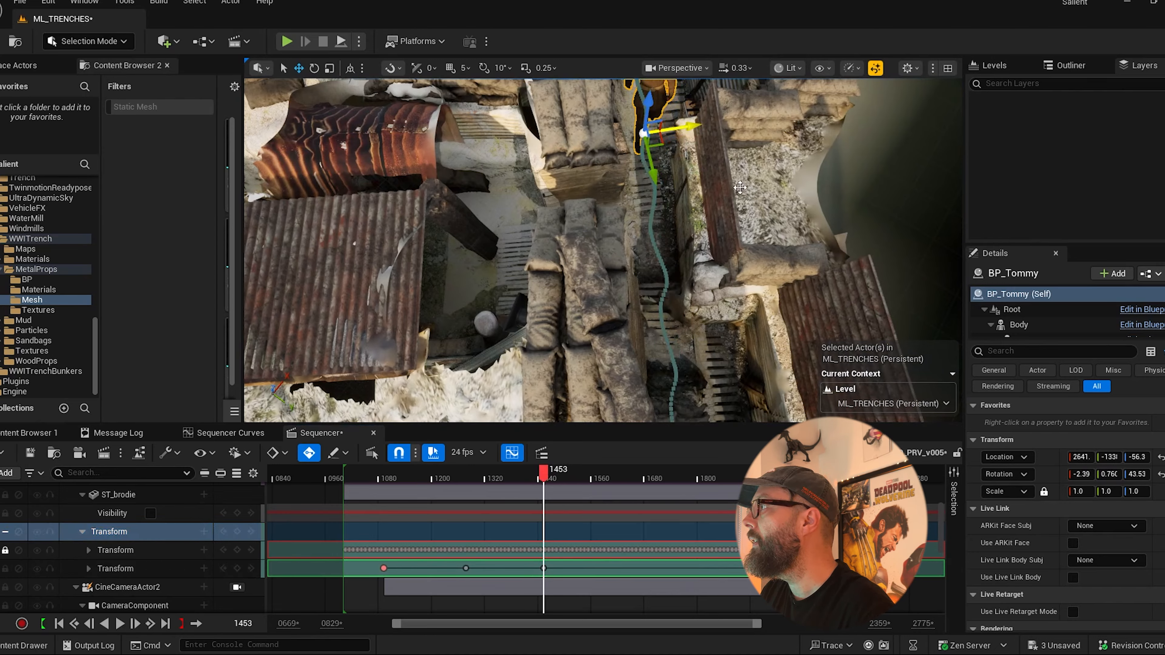
Shift BP_Tommy sideways at frames 1552 and 1514 so his path follows the bend in the trench.
{"action": "left_click_drag", "start_coordinate": [538, 472], "coordinate": [571, 473]}
{"action": "right_click_drag", "start_coordinate": [813, 308], "coordinate": [831, 334]}
{"action": "mouse_move", "coordinate": [569, 473]}
{"action": "left_mouse_down"}
{"action": "mouse_move", "coordinate": [558, 473]}
{"action": "mouse_move", "coordinate": [587, 472]}
{"action": "left_mouse_up"}
{"action": "left_click_drag", "start_coordinate": [694, 359], "coordinate": [739, 358]}
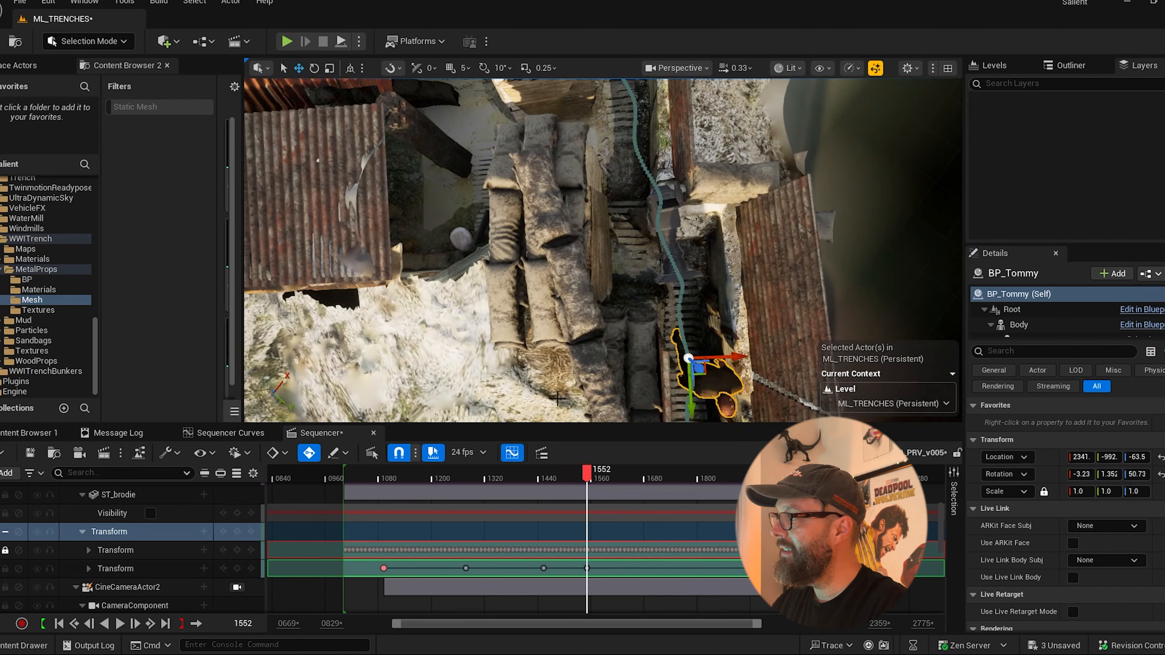
{"action": "mouse_move", "coordinate": [579, 472]}
{"action": "left_mouse_down"}
{"action": "mouse_move", "coordinate": [560, 475]}
{"action": "mouse_move", "coordinate": [570, 471]}
{"action": "left_mouse_up"}
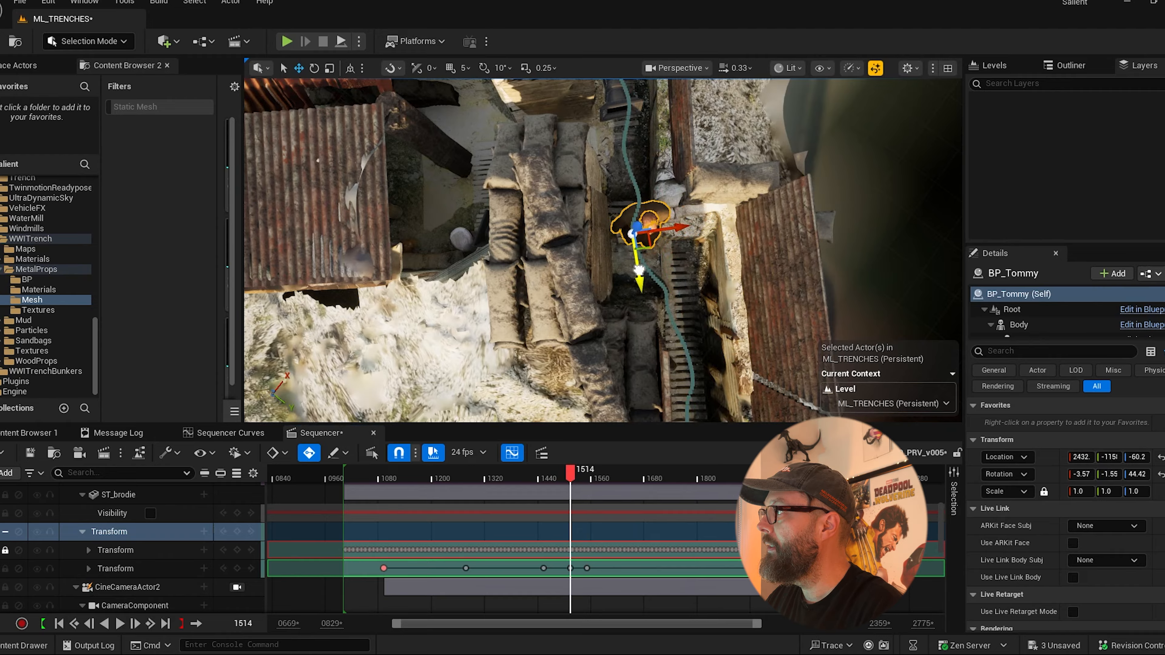
Follow the path past the bend and key a small sideways correction for BP_Tommy near frame 1680.
{"action": "left_click_drag", "start_coordinate": [573, 478], "coordinate": [598, 476]}
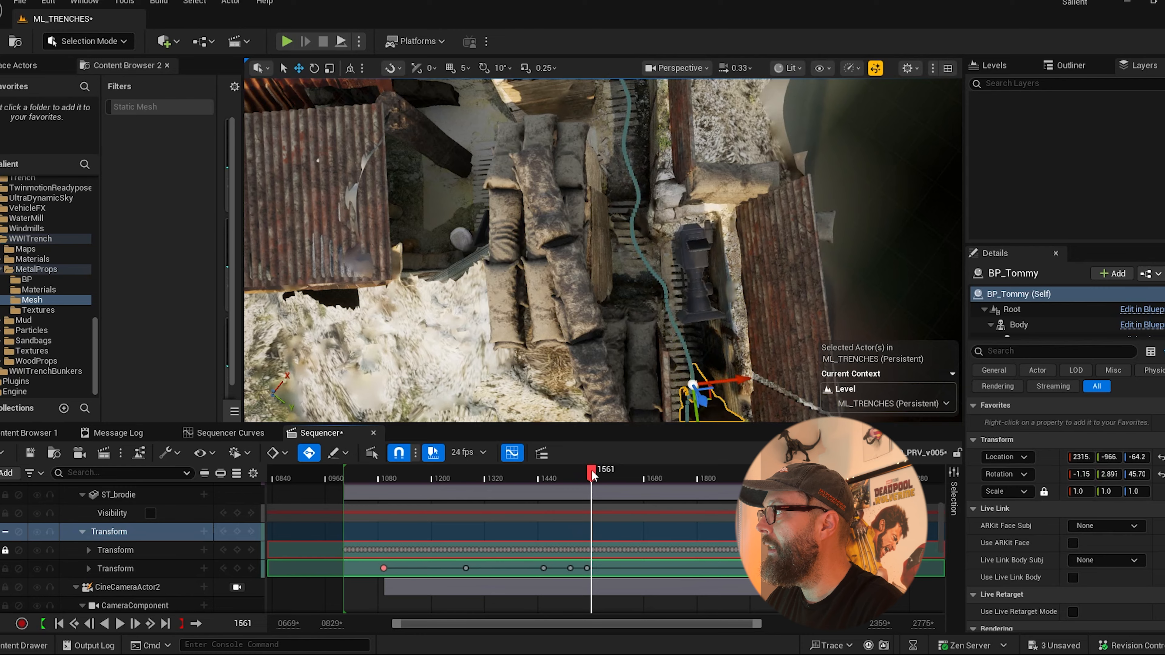
{"action": "right_click_drag", "start_coordinate": [544, 266], "coordinate": [642, 328]}
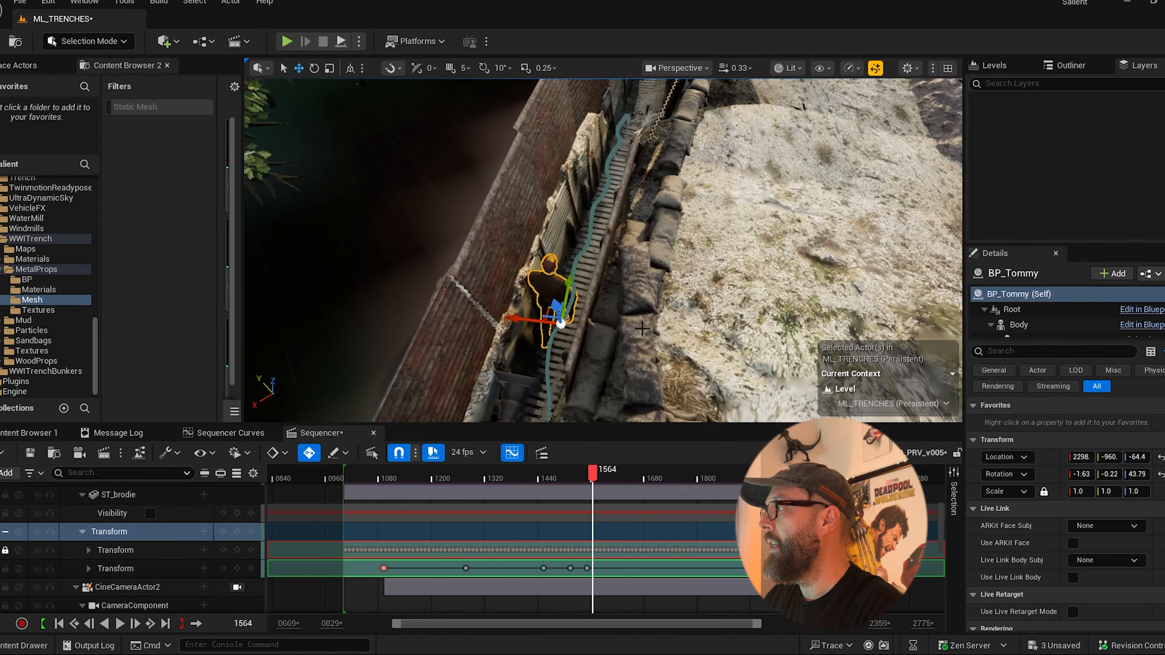
{"action": "left_click_drag", "start_coordinate": [595, 476], "coordinate": [627, 475]}
{"action": "right_click_drag", "start_coordinate": [652, 322], "coordinate": [620, 353]}
{"action": "left_click_drag", "start_coordinate": [627, 485], "coordinate": [641, 484]}
{"action": "left_click_drag", "start_coordinate": [535, 282], "coordinate": [543, 281]}
Nudge BP_Tommy sideways shortly after frame 1800 and check the path back to frame 1763.
{"action": "left_click_drag", "start_coordinate": [640, 474], "coordinate": [717, 482]}
{"action": "right_click_drag", "start_coordinate": [596, 257], "coordinate": [601, 303]}
{"action": "left_click_drag", "start_coordinate": [550, 382], "coordinate": [543, 381]}
{"action": "left_click_drag", "start_coordinate": [716, 486], "coordinate": [680, 490]}
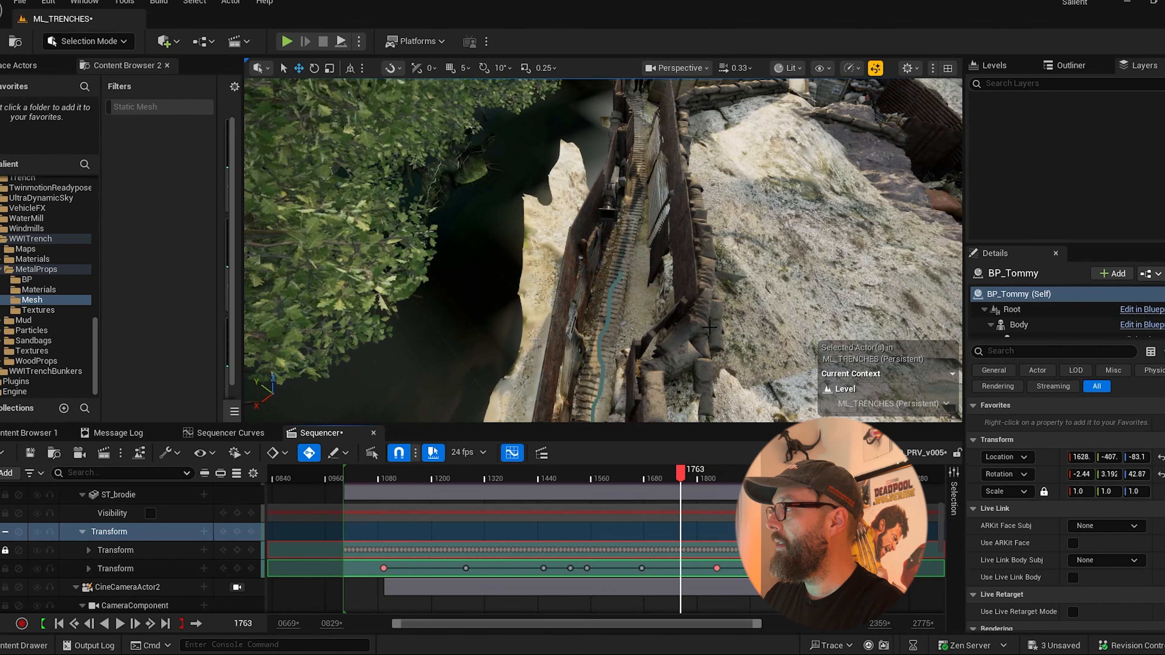
At frame 1896, rotate BP_Tommy about 10° around his vertical axis to align him with the trench.
{"action": "left_click_drag", "start_coordinate": [710, 327], "coordinate": [742, 476], "text": "alt"}
{"action": "key", "text": "e"}
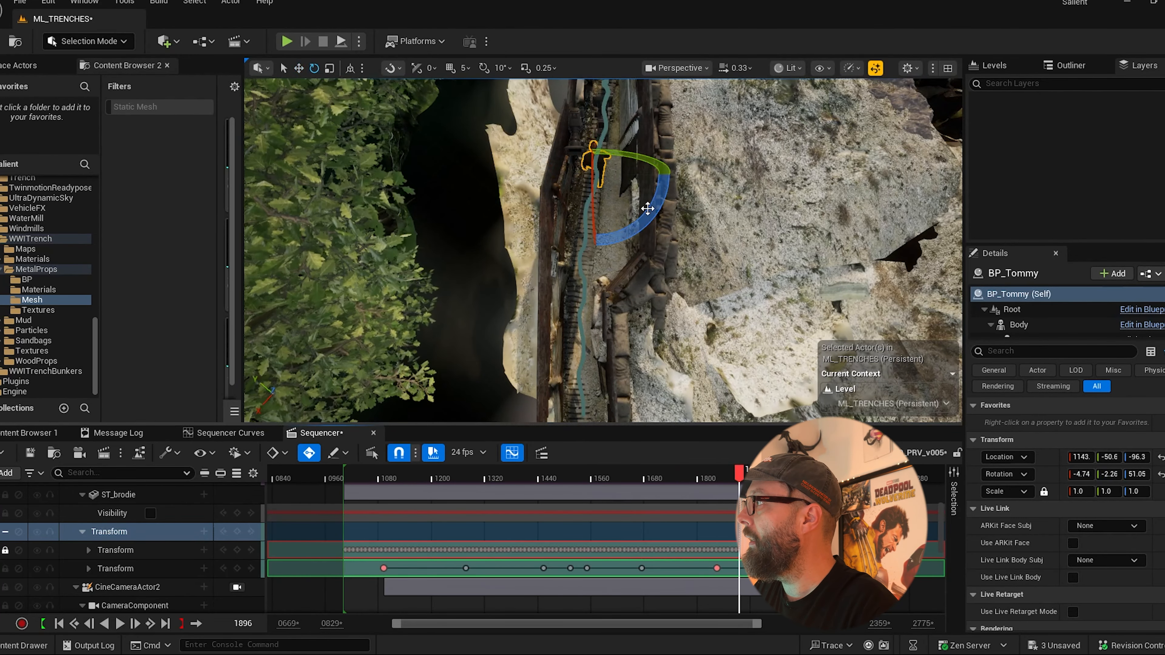
{"action": "left_click_drag", "start_coordinate": [651, 216], "coordinate": [656, 227]}
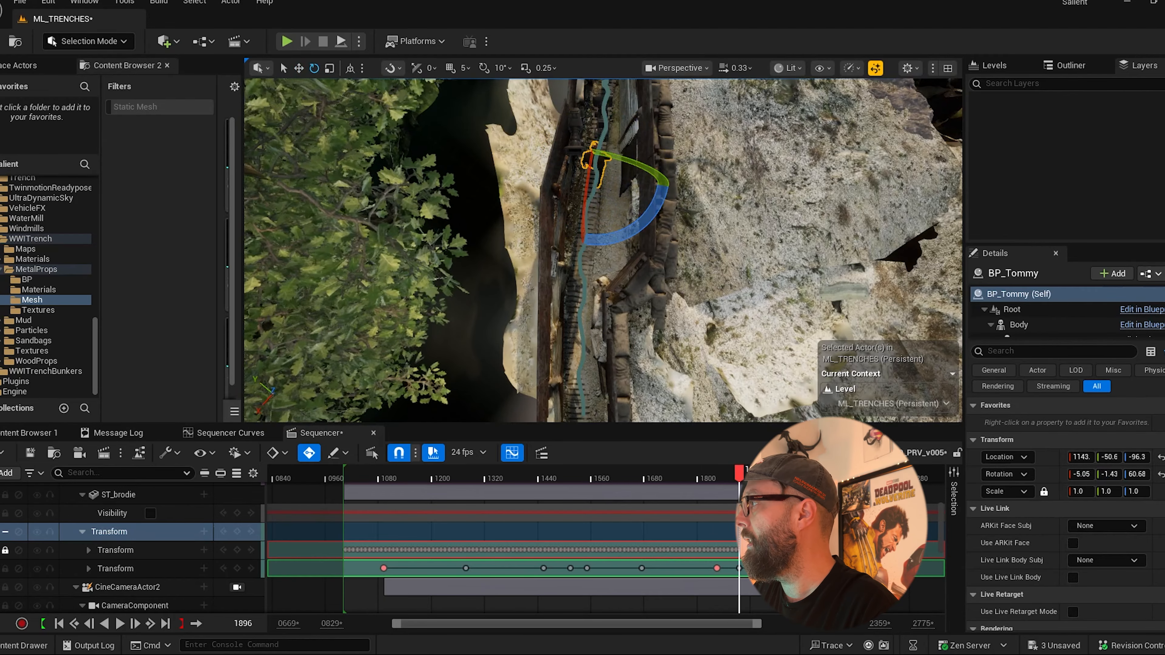
Check BP_Tommy's path along the duckboards from above, going back from frame 1896 to frame 1491.
{"action": "left_click_drag", "start_coordinate": [738, 473], "coordinate": [691, 473]}
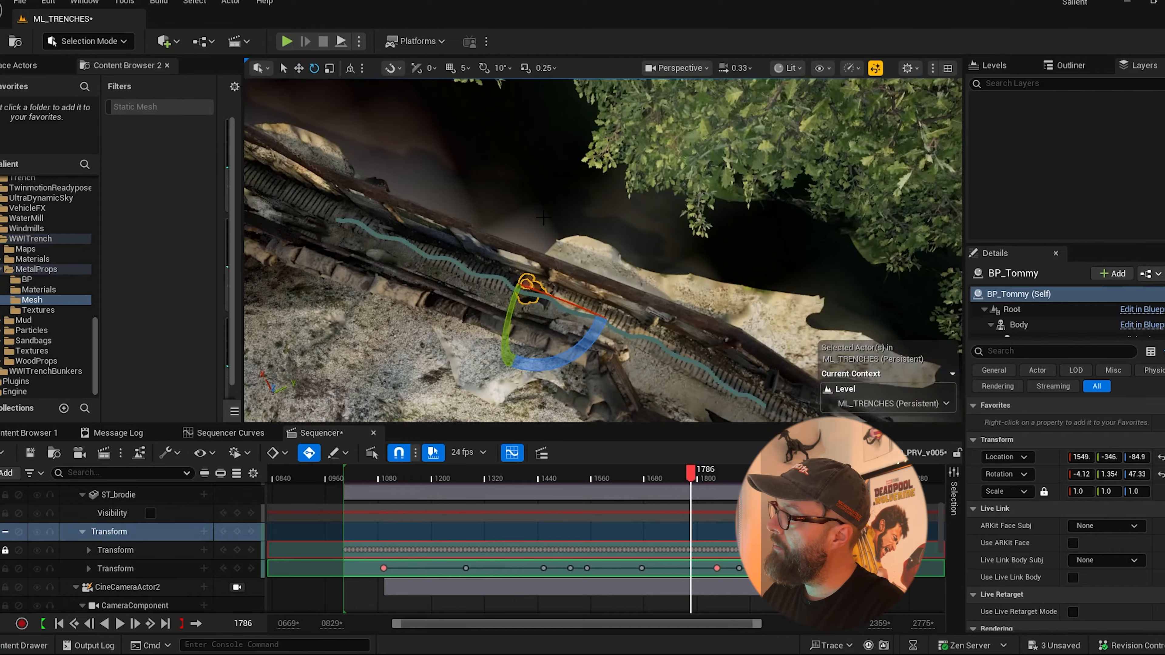
{"action": "right_click_drag", "start_coordinate": [544, 218], "coordinate": [442, 220]}
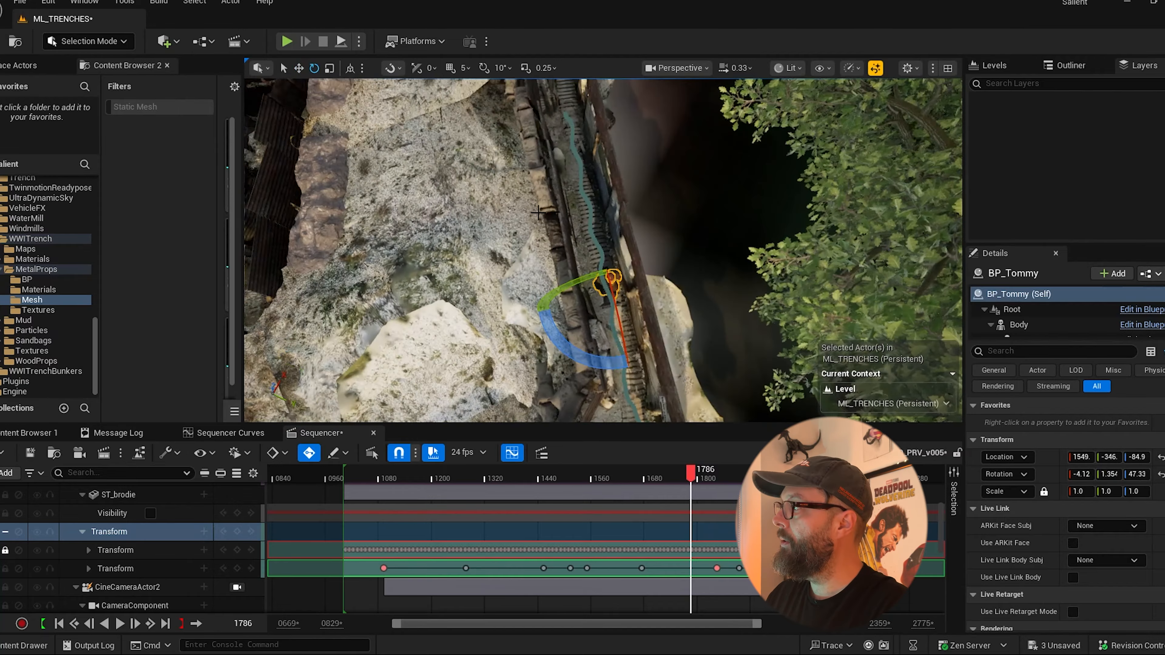
{"action": "left_click_drag", "start_coordinate": [693, 474], "coordinate": [645, 476]}
{"action": "right_click_drag", "start_coordinate": [634, 164], "coordinate": [720, 153]}
{"action": "left_click_drag", "start_coordinate": [646, 477], "coordinate": [570, 477]}
{"action": "right_click_drag", "start_coordinate": [621, 236], "coordinate": [645, 300]}
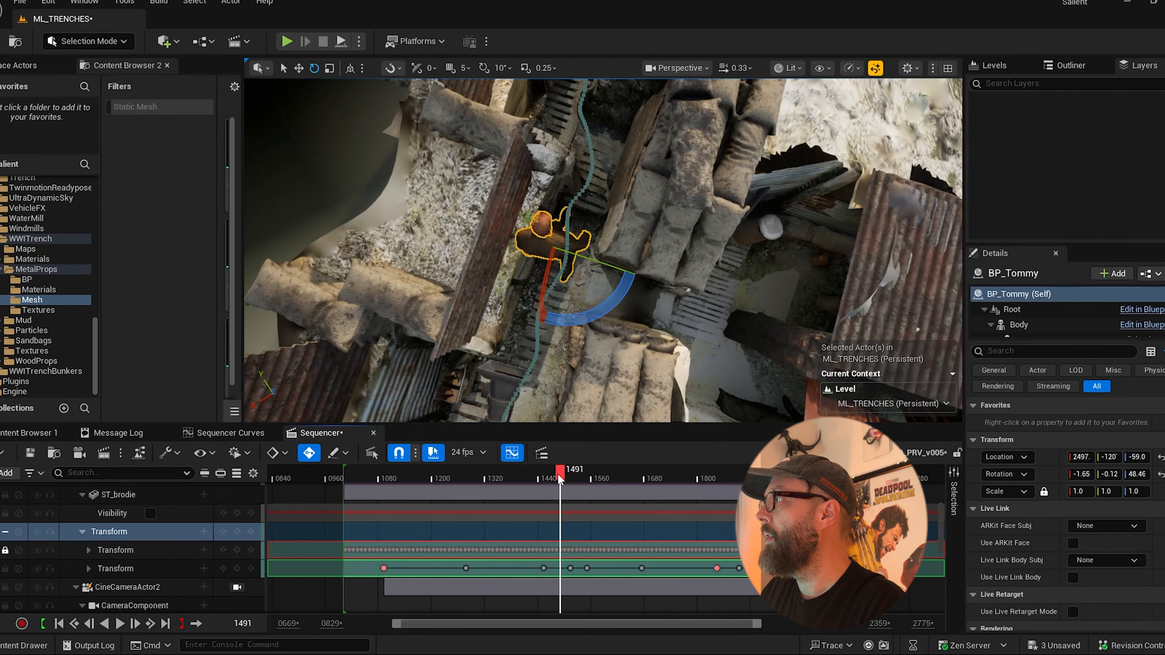
At the trench bend, key BP_Tommy's additive Transform at frame 1501 and remove the key at frame 1514.
{"action": "mouse_move", "coordinate": [560, 477]}
{"action": "left_mouse_down"}
{"action": "mouse_move", "coordinate": [579, 482]}
{"action": "mouse_move", "coordinate": [563, 487]}
{"action": "left_mouse_up"}
{"action": "left_click_drag", "start_coordinate": [397, 624], "coordinate": [621, 626]}
{"action": "left_click_drag", "start_coordinate": [673, 626], "coordinate": [582, 627]}
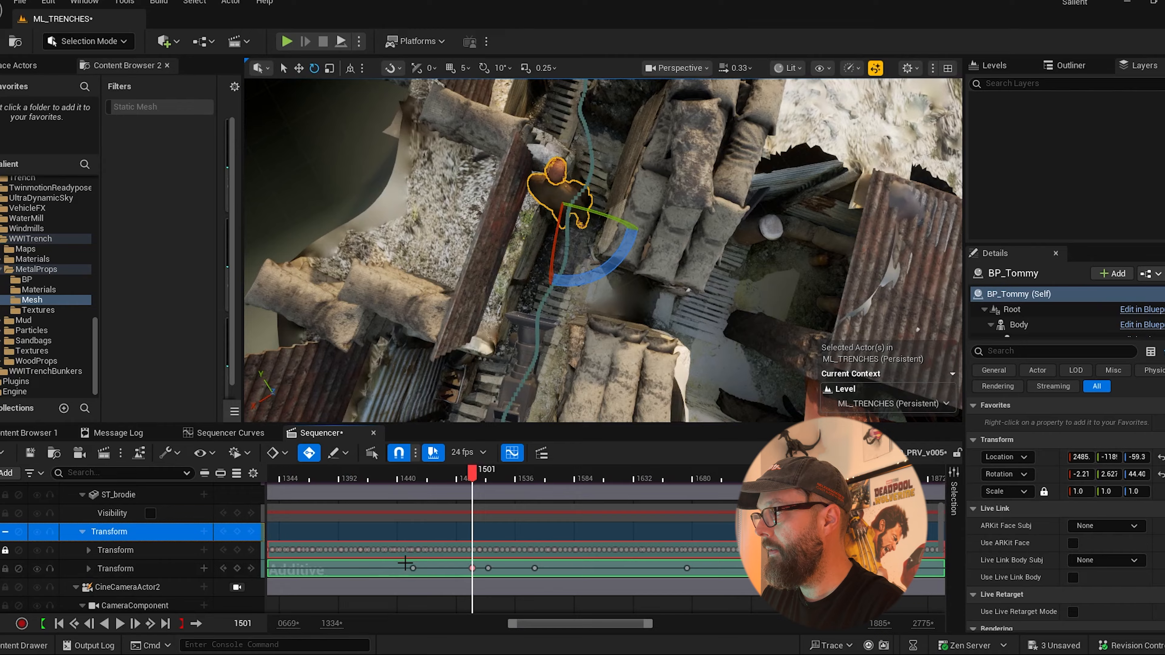
{"action": "left_click_drag", "start_coordinate": [476, 482], "coordinate": [488, 480]}
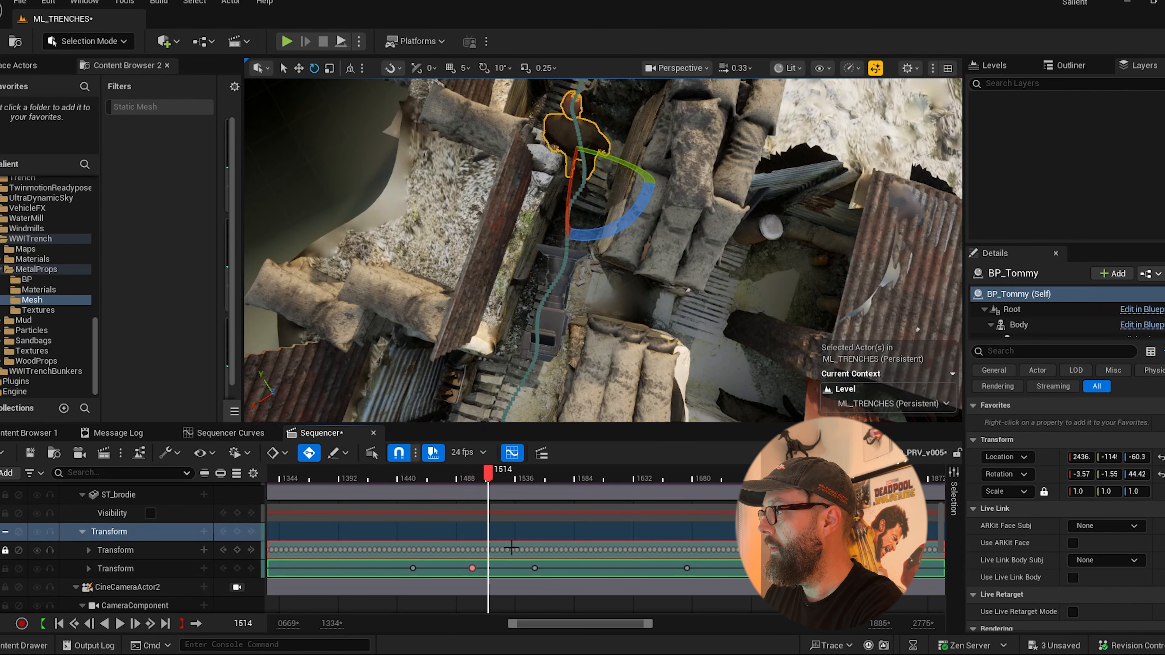
Rotate BP_Tommy around his vertical axis at frame 1516, and by about 14° at frame 1531.
{"action": "mouse_move", "coordinate": [495, 476]}
{"action": "left_mouse_down"}
{"action": "mouse_move", "coordinate": [476, 477]}
{"action": "mouse_move", "coordinate": [490, 477]}
{"action": "left_mouse_up"}
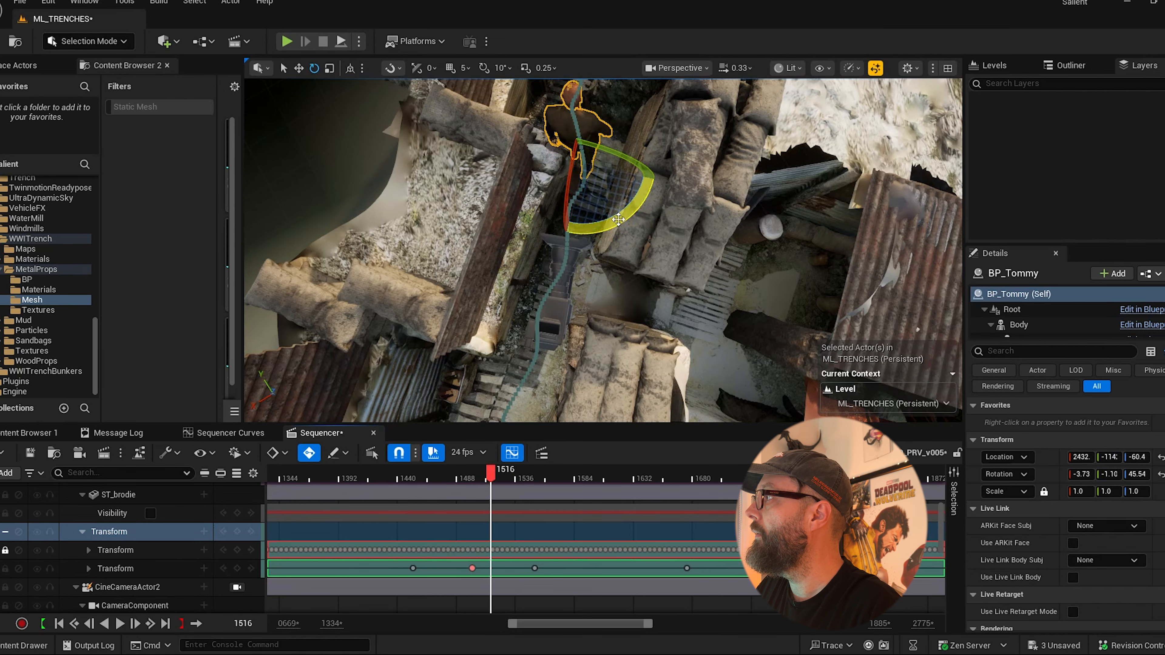
{"action": "left_click_drag", "start_coordinate": [618, 219], "coordinate": [596, 229]}
{"action": "left_click_drag", "start_coordinate": [490, 473], "coordinate": [509, 473]}
{"action": "right_click_drag", "start_coordinate": [714, 162], "coordinate": [715, 123]}
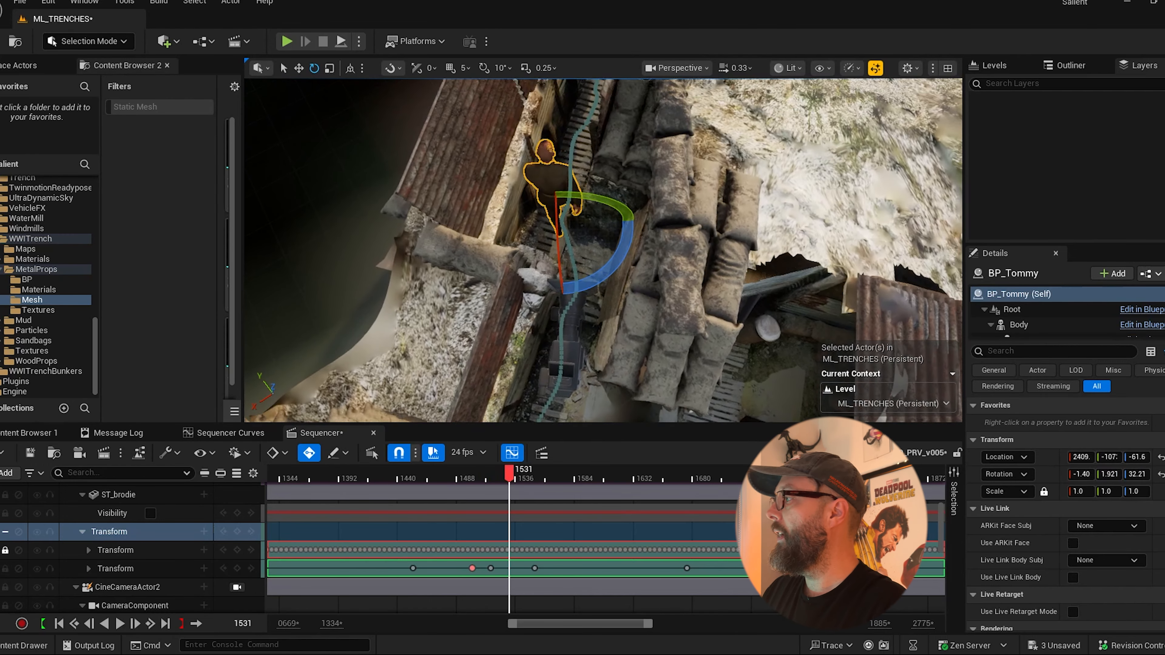
{"action": "left_click_drag", "start_coordinate": [619, 261], "coordinate": [640, 243]}
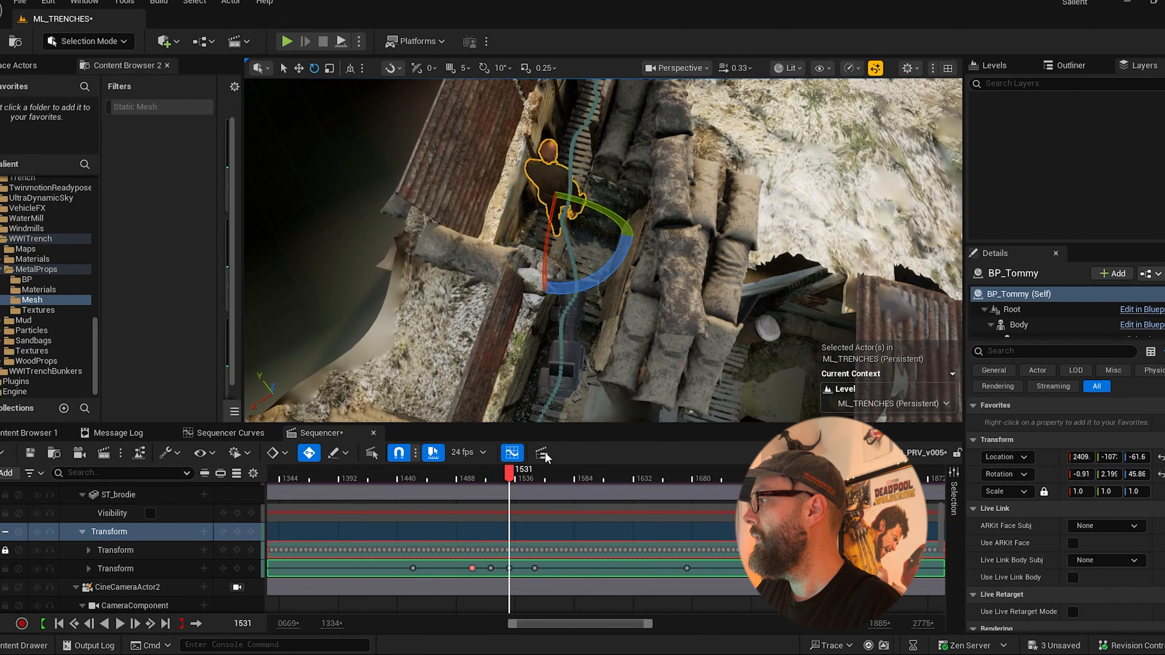
Look through CineCameraActor2 and scrub past frame 1512 to check the walk around the bend.
{"action": "left_click_drag", "start_coordinate": [516, 468], "coordinate": [485, 480]}
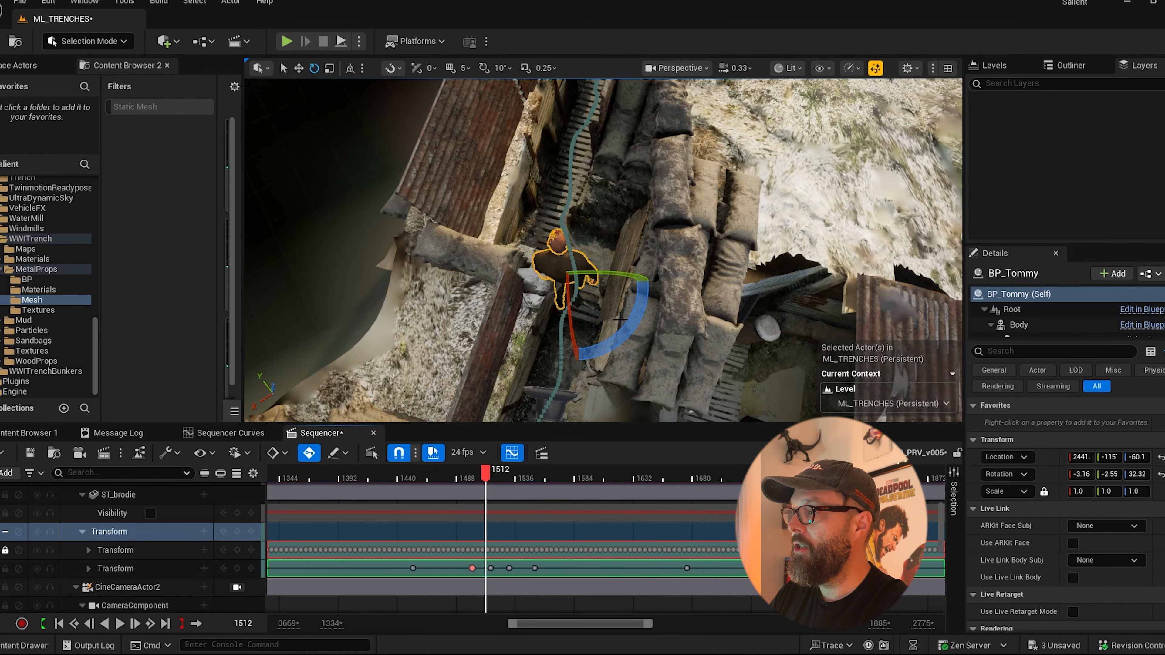
{"action": "left_click", "coordinate": [237, 587]}
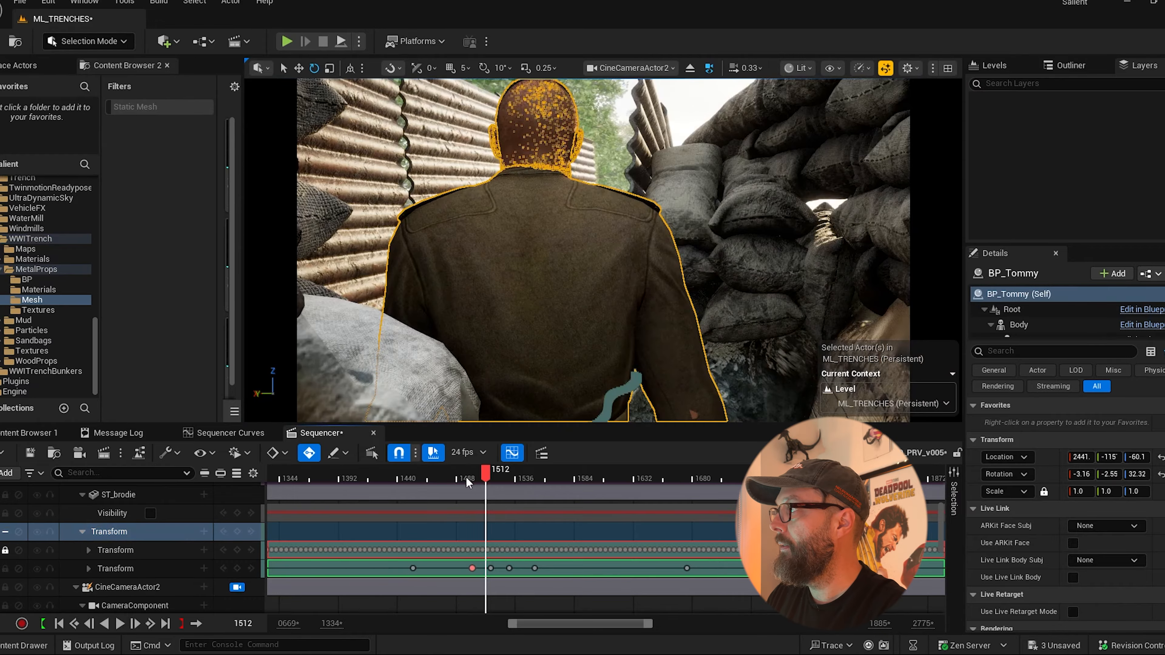
{"action": "left_click_drag", "start_coordinate": [466, 477], "coordinate": [556, 484]}
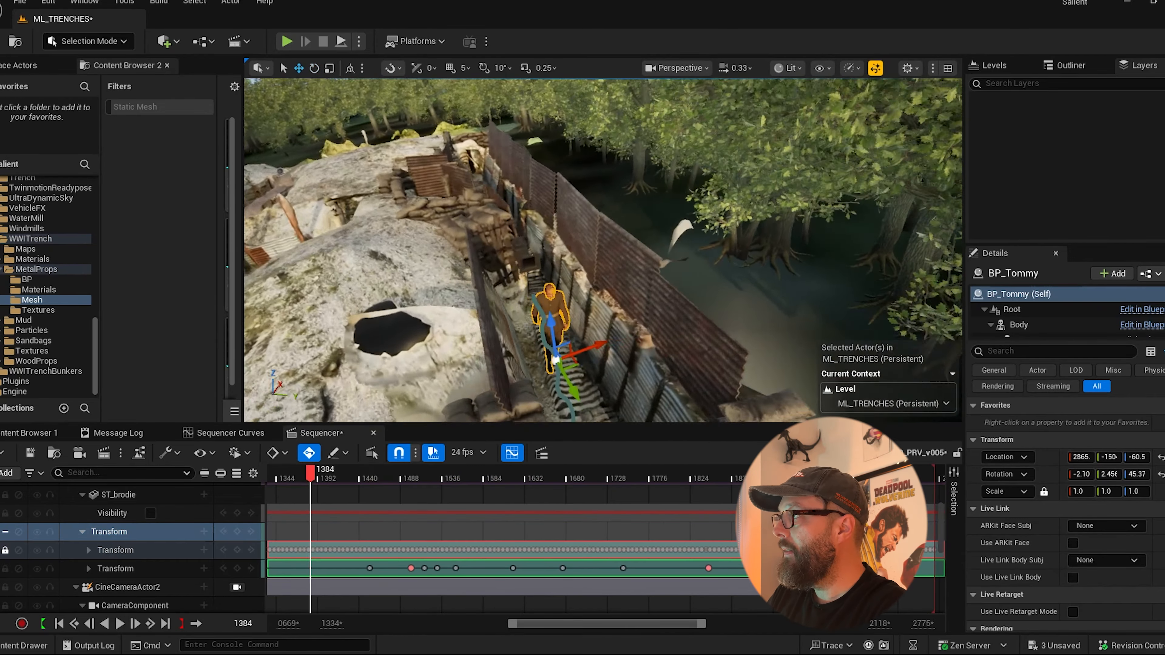
Bake the animation on BP_Tommy's Body to MetaHuman_ControlRig, with Reduce Keys off and Reset Controls on.
{"action": "right_click_drag", "start_coordinate": [551, 257], "coordinate": [752, 298]}
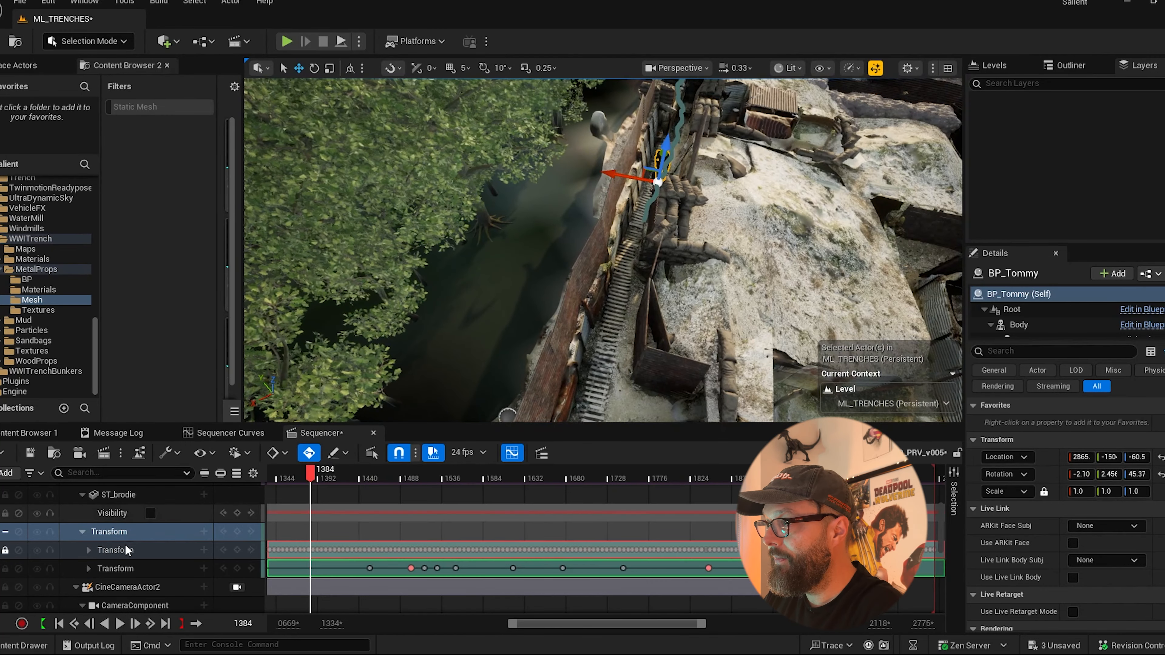
{"action": "scroll", "coordinate": [128, 550], "scroll_direction": "up", "scroll_amount": 3}
{"action": "left_click", "coordinate": [115, 546]}
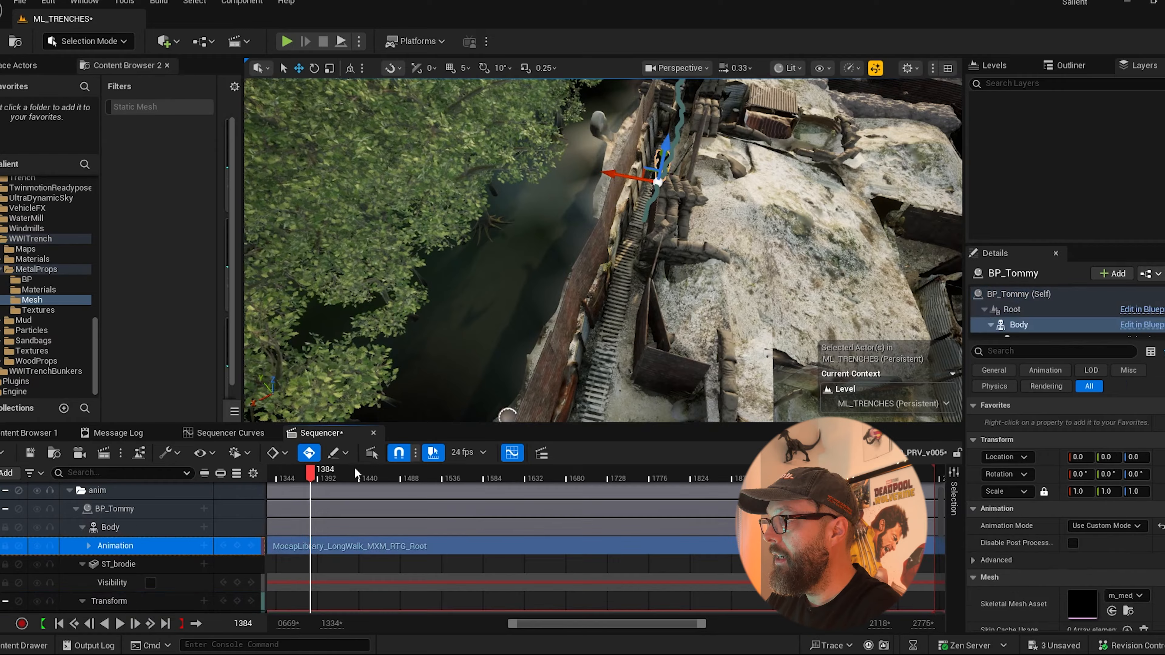
{"action": "left_click", "coordinate": [110, 526]}
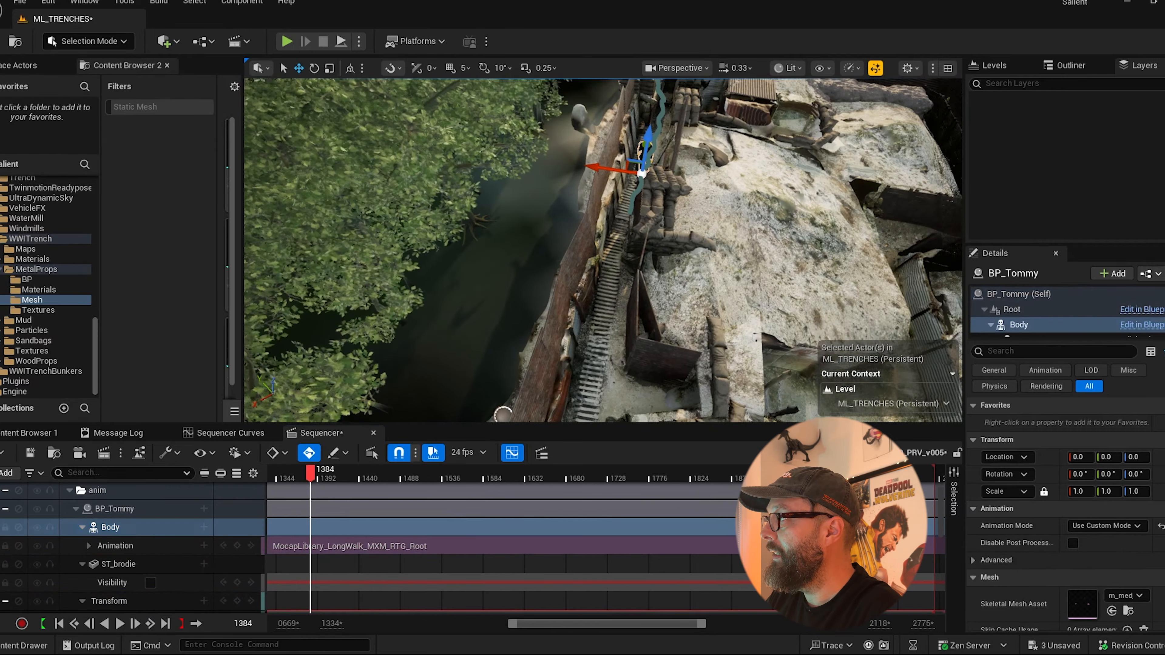
{"action": "right_click_drag", "start_coordinate": [603, 250], "coordinate": [617, 275]}
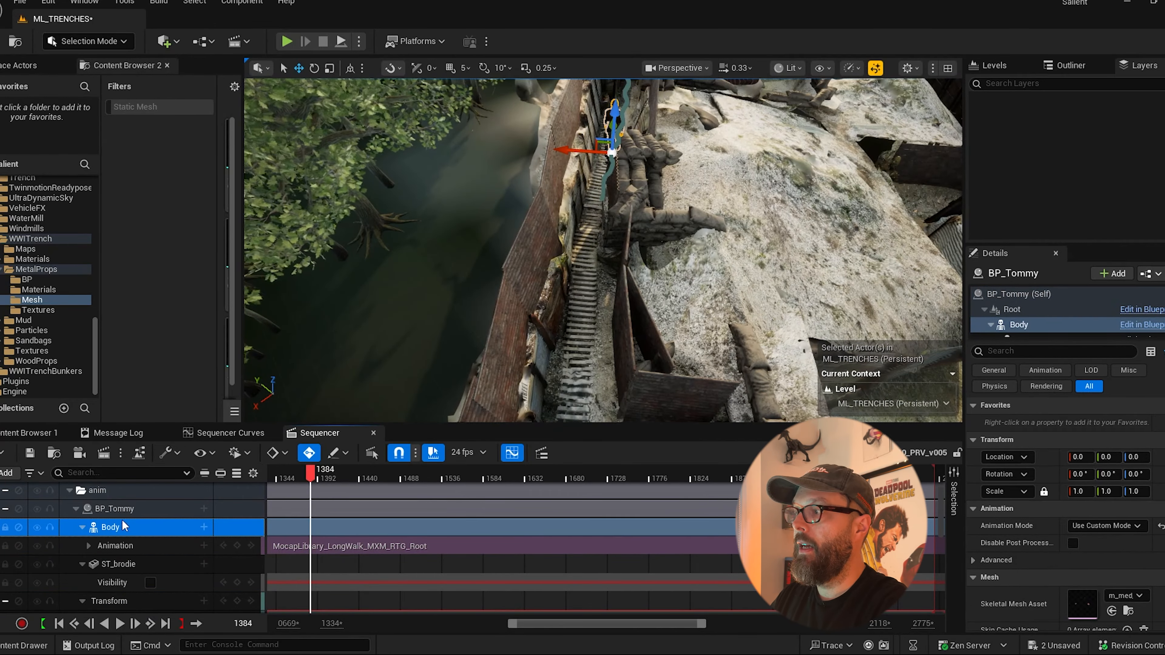
{"action": "right_click", "coordinate": [116, 530]}
{"action": "mouse_move", "coordinate": [193, 283]}
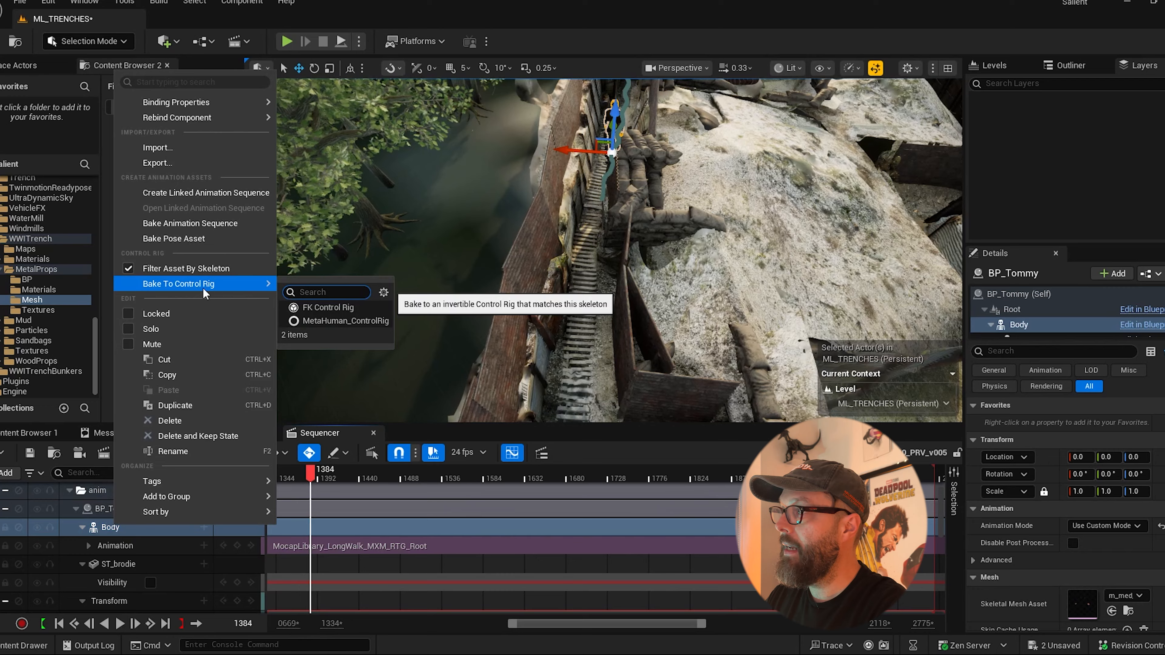
{"action": "left_click", "coordinate": [362, 321]}
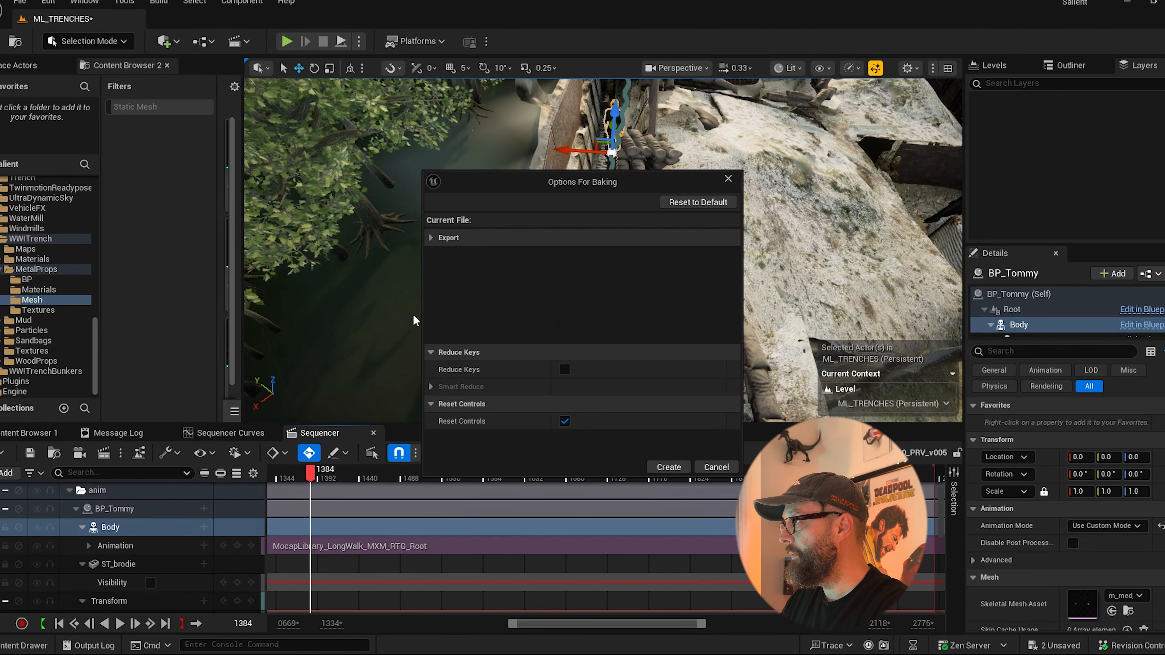
{"action": "left_click", "coordinate": [668, 467]}
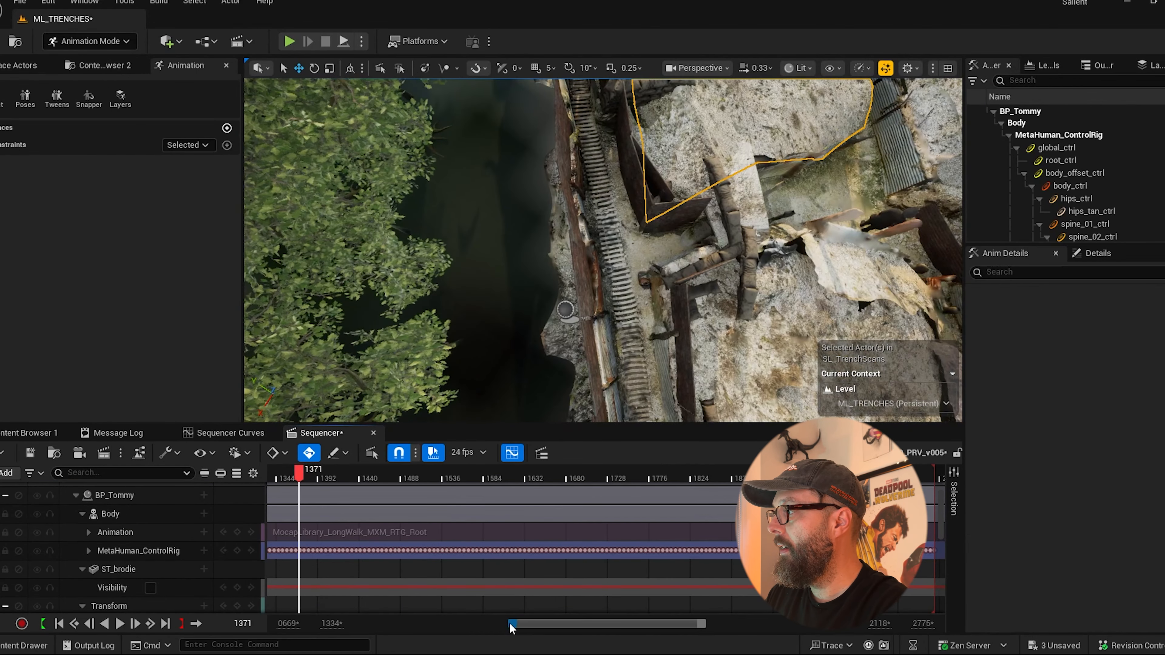
Add an Additive section to the MetaHuman_ControlRig track and lock the original baked section.
{"action": "left_click_drag", "start_coordinate": [510, 624], "coordinate": [412, 624]}
{"action": "left_click_drag", "start_coordinate": [517, 481], "coordinate": [462, 495]}
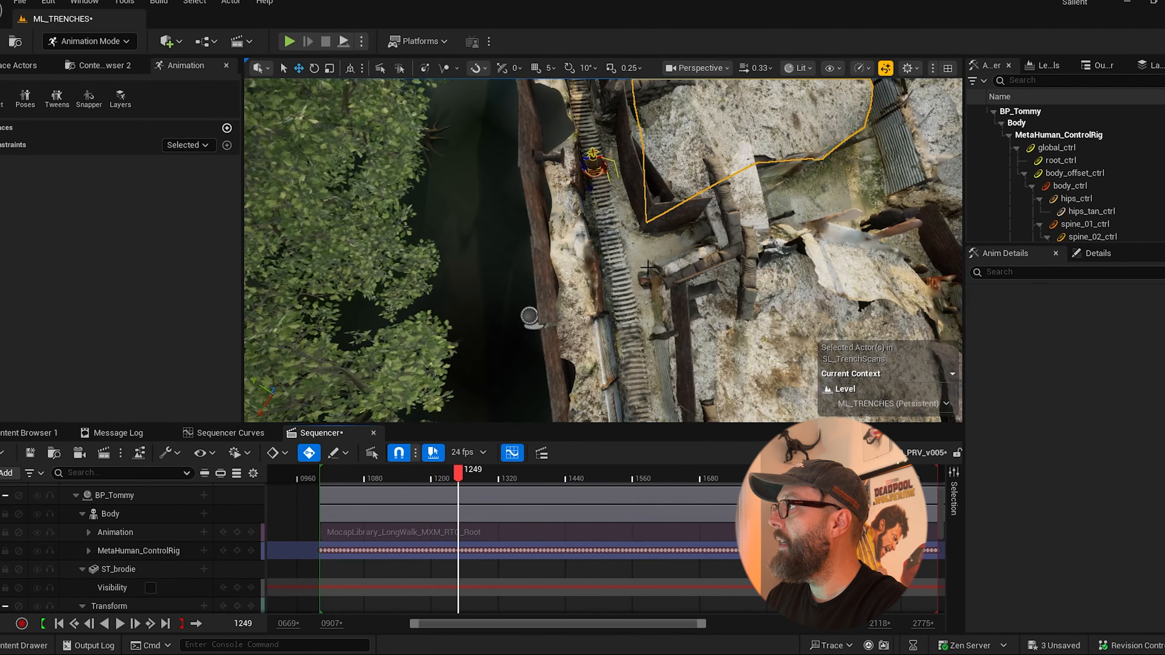
{"action": "key", "text": "w"}
{"action": "right_click_drag", "start_coordinate": [573, 293], "coordinate": [618, 209]}
{"action": "key", "text": "w"}
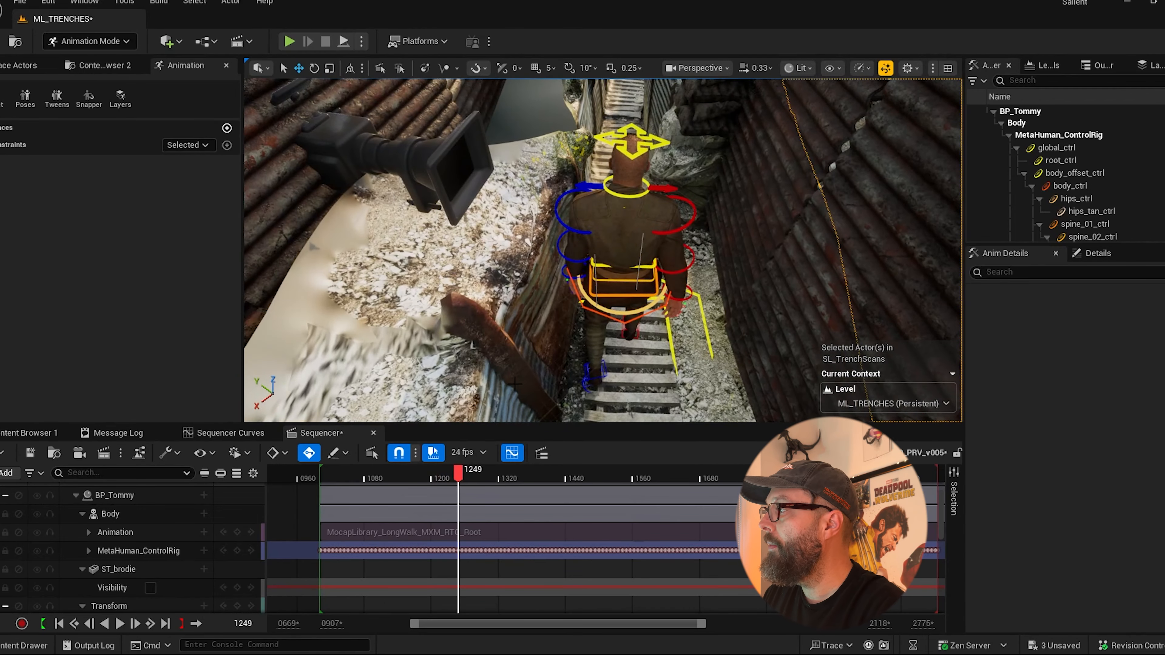
{"action": "mouse_move", "coordinate": [457, 479]}
{"action": "left_mouse_down"}
{"action": "mouse_move", "coordinate": [415, 479]}
{"action": "mouse_move", "coordinate": [455, 480]}
{"action": "left_mouse_up"}
{"action": "left_click", "coordinate": [184, 550]}
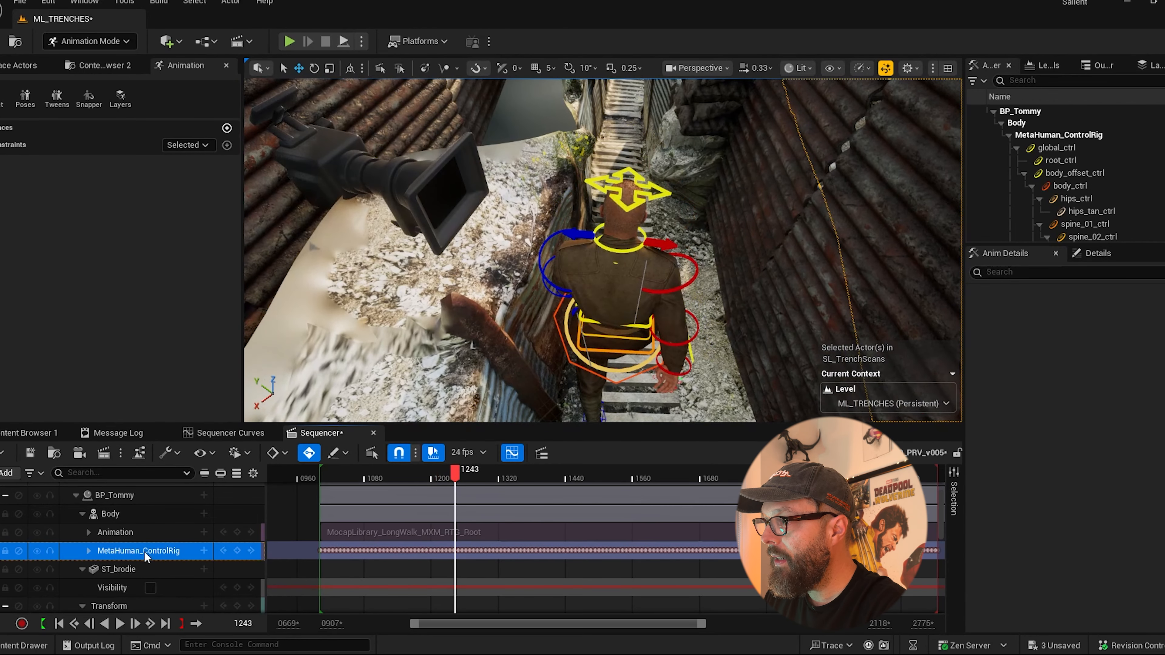
{"action": "left_click", "coordinate": [203, 551]}
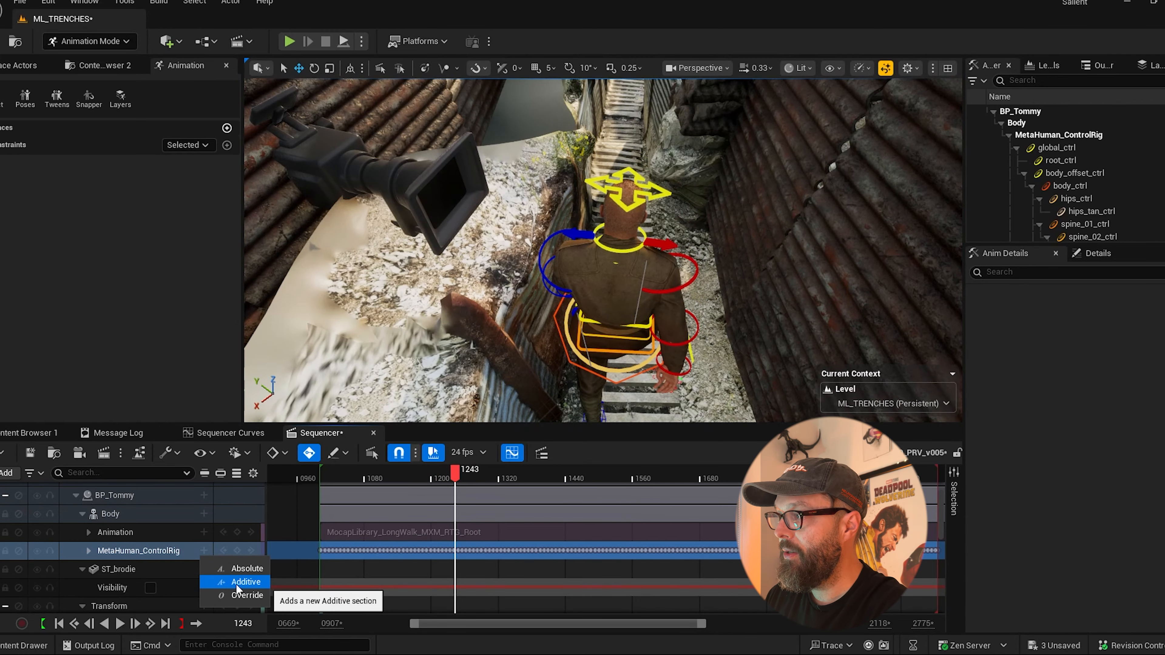
{"action": "left_click", "coordinate": [246, 582]}
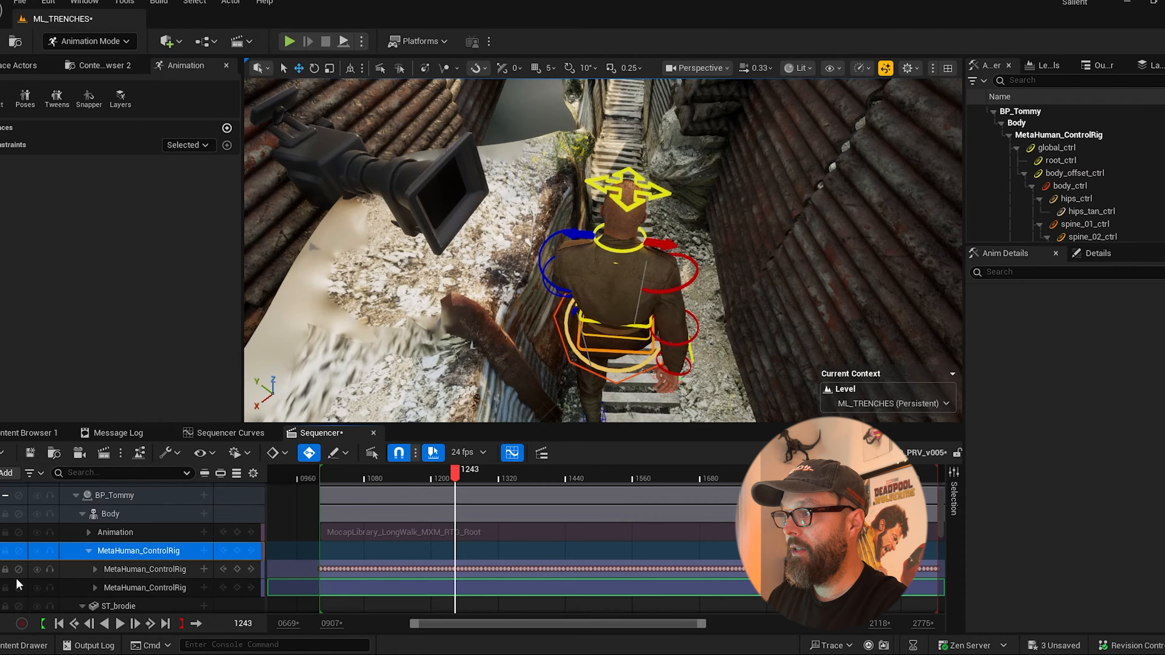
{"action": "left_click", "coordinate": [5, 569]}
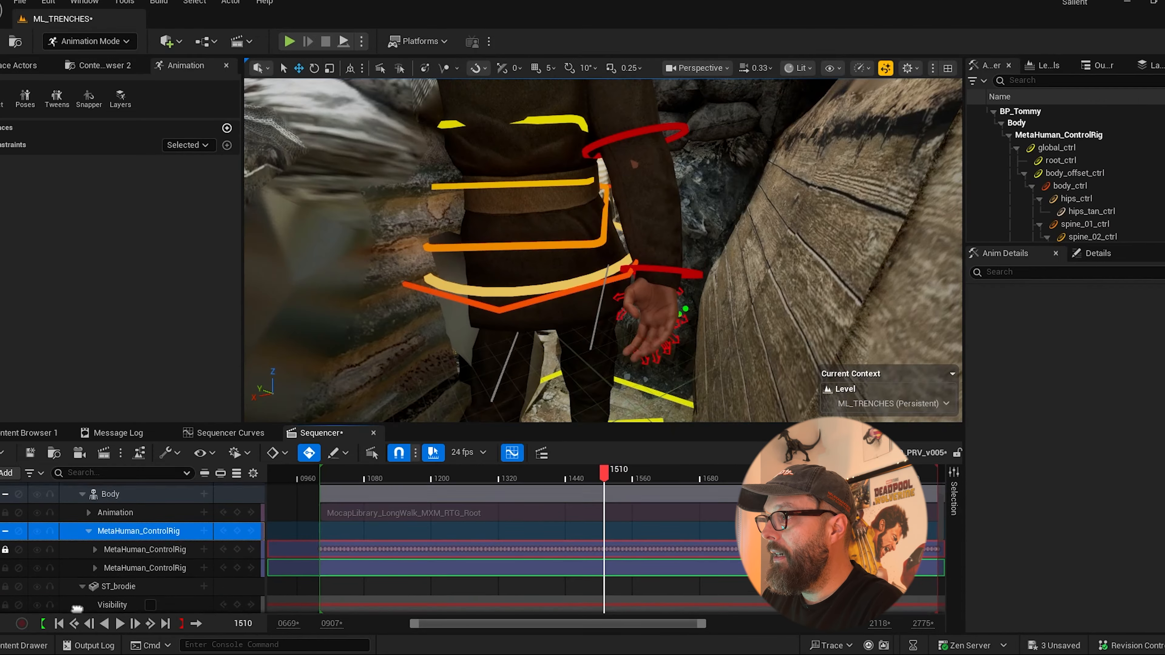
Select the additive MetaHuman_ControlRig section and key it at frame 1488, before the bend in the trench.
{"action": "scroll", "coordinate": [151, 544], "scroll_direction": "down", "scroll_amount": 1}
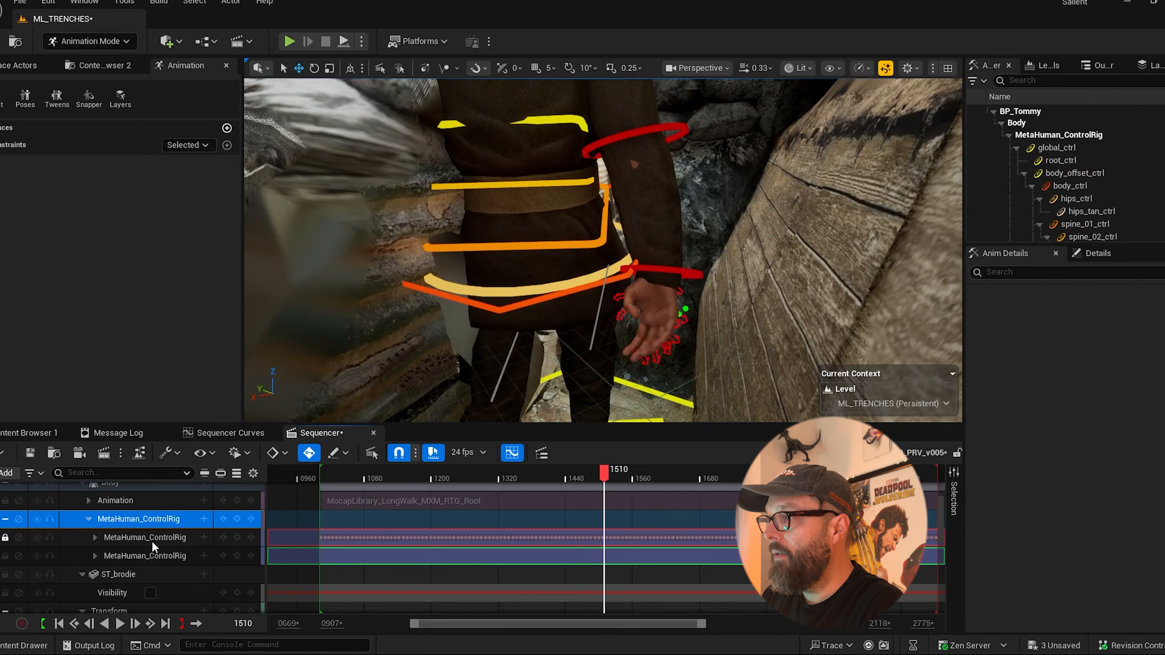
{"action": "left_click", "coordinate": [153, 556]}
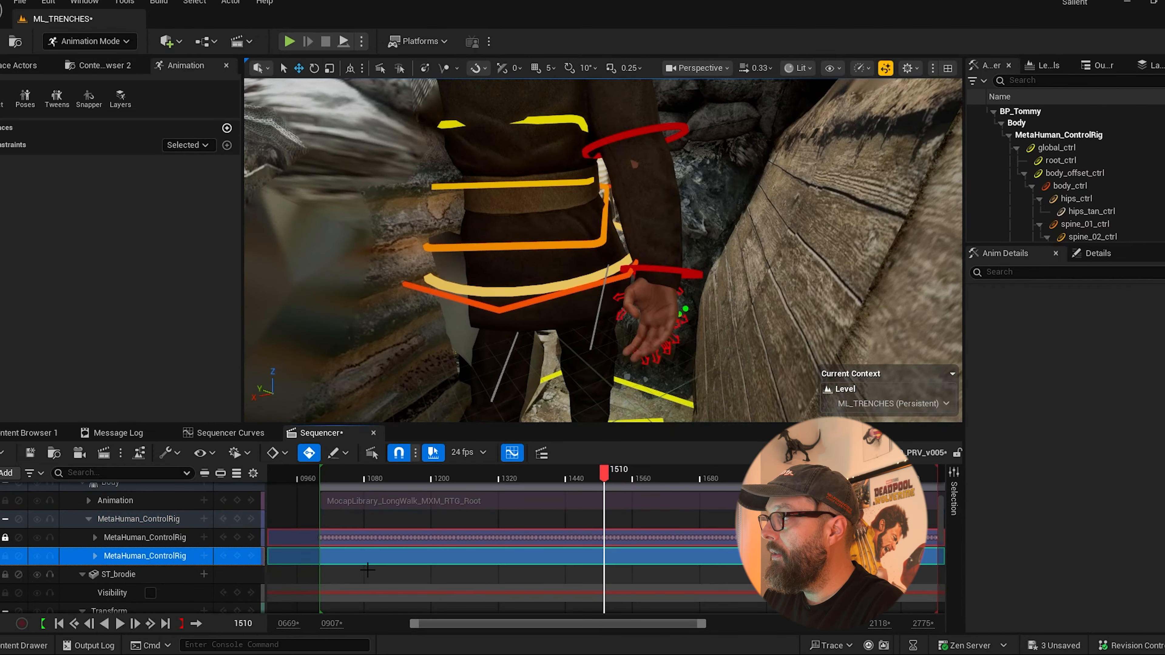
{"action": "left_click", "coordinate": [591, 477]}
{"action": "key", "text": "s"}
{"action": "right_click_drag", "start_coordinate": [566, 261], "coordinate": [634, 304]}
{"action": "key", "text": "e"}
{"action": "key", "text": "e"}
{"action": "key", "text": "s"}
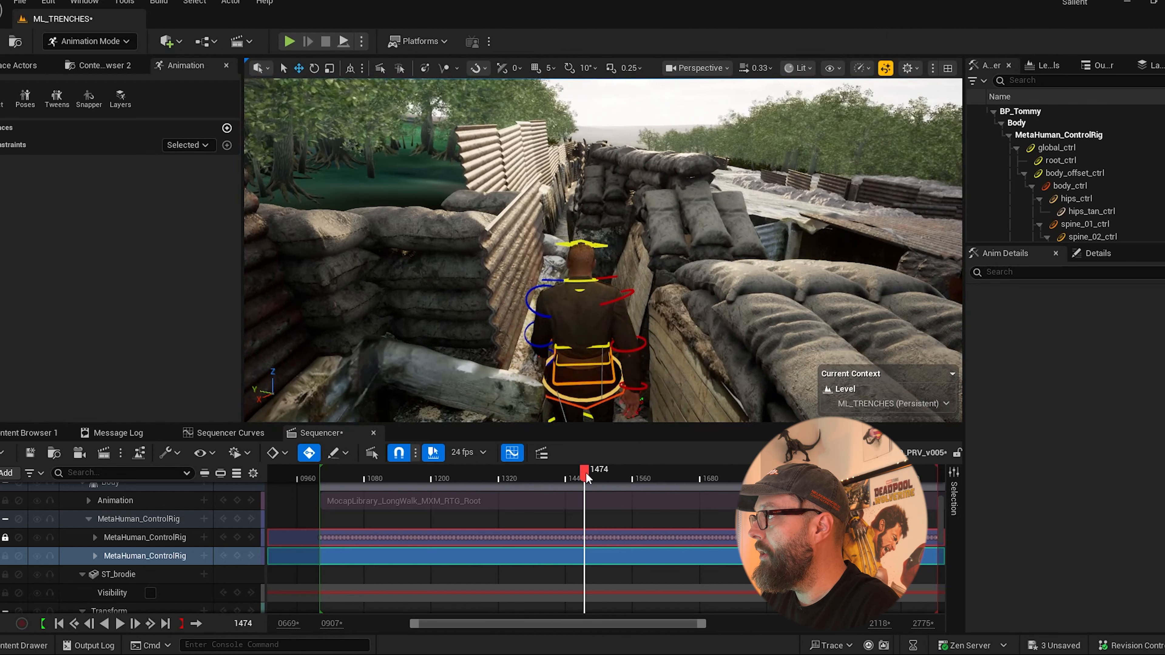
{"action": "left_click_drag", "start_coordinate": [584, 470], "coordinate": [590, 475]}
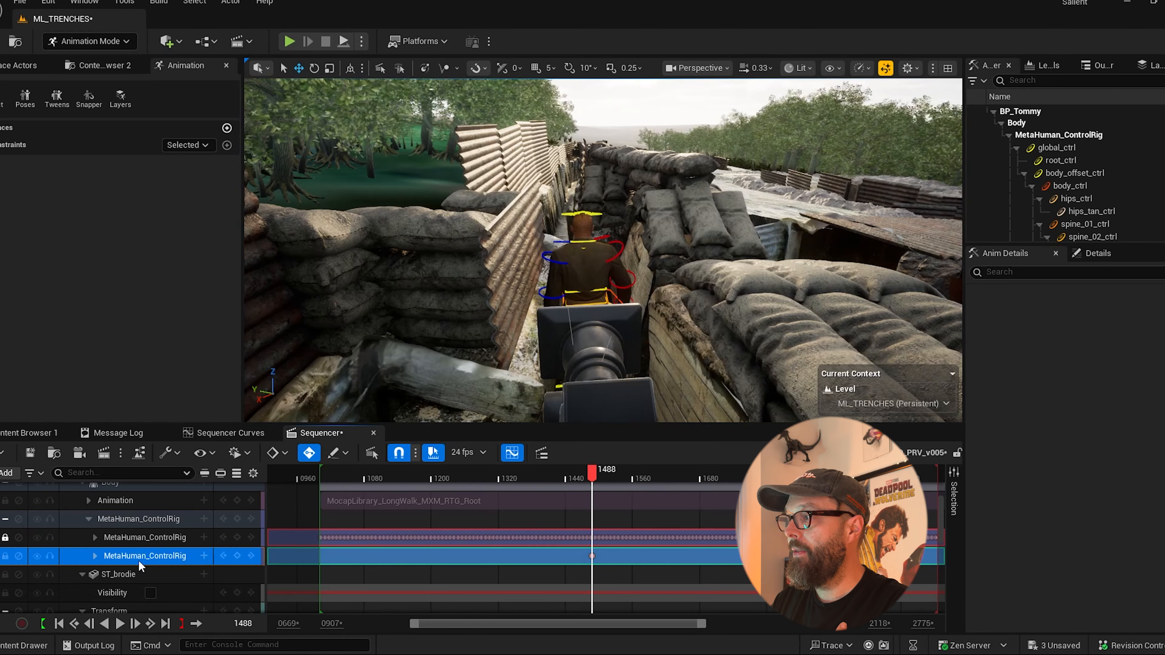
Check the bend through CineCameraActor2 and key the additive MetaHuman_ControlRig section at frame 1567.
{"action": "scroll", "coordinate": [229, 550], "scroll_direction": "down", "scroll_amount": 3}
{"action": "left_click", "coordinate": [237, 542]}
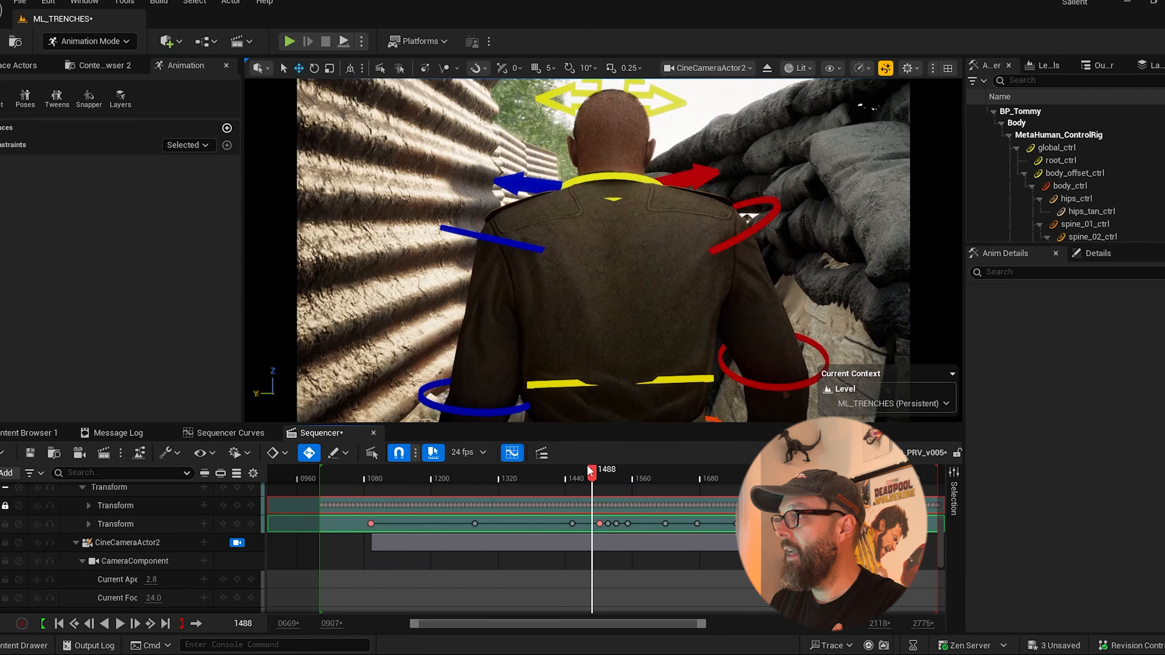
{"action": "left_click_drag", "start_coordinate": [593, 473], "coordinate": [637, 479]}
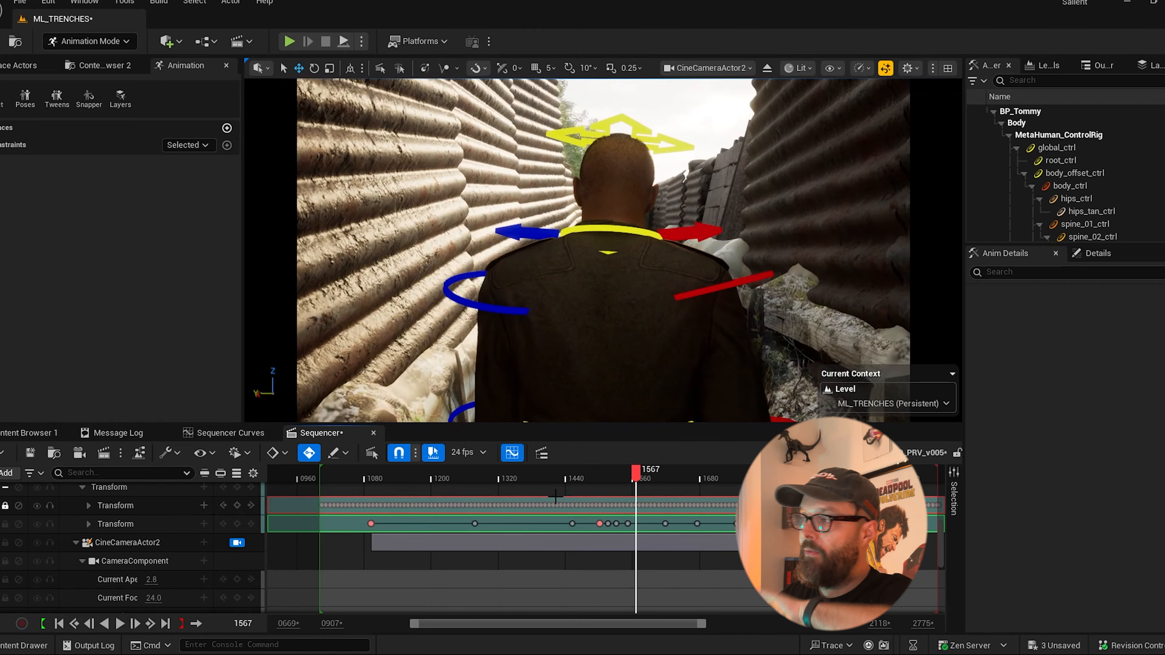
{"action": "scroll", "coordinate": [114, 533], "scroll_direction": "up", "scroll_amount": 5}
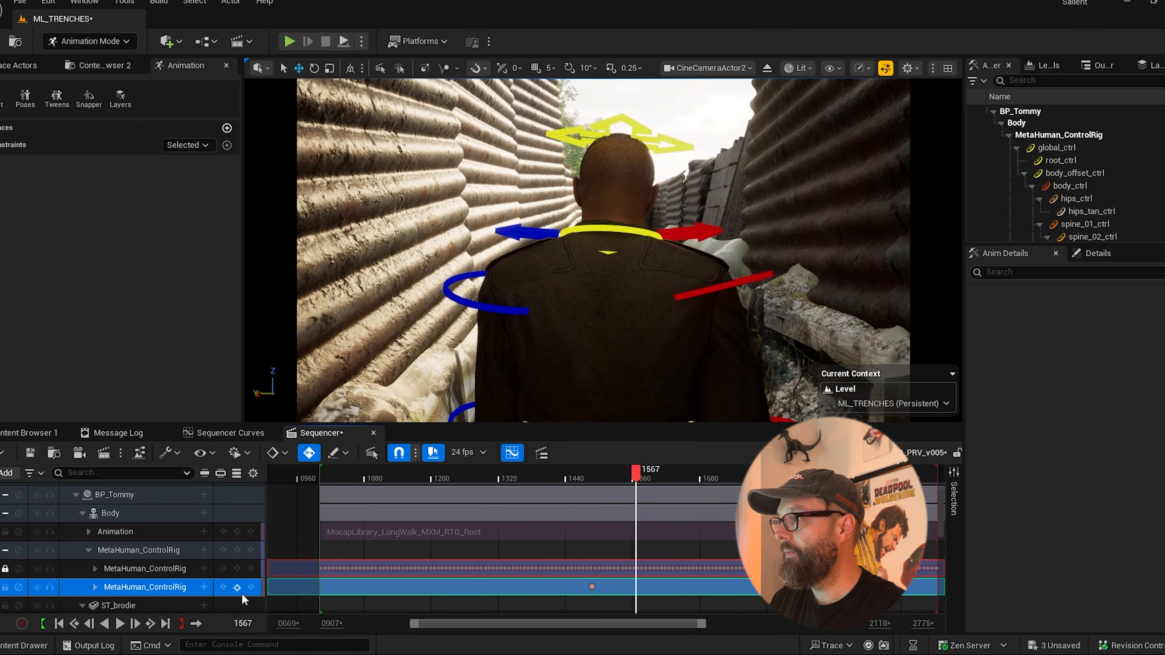
{"action": "left_click", "coordinate": [241, 593]}
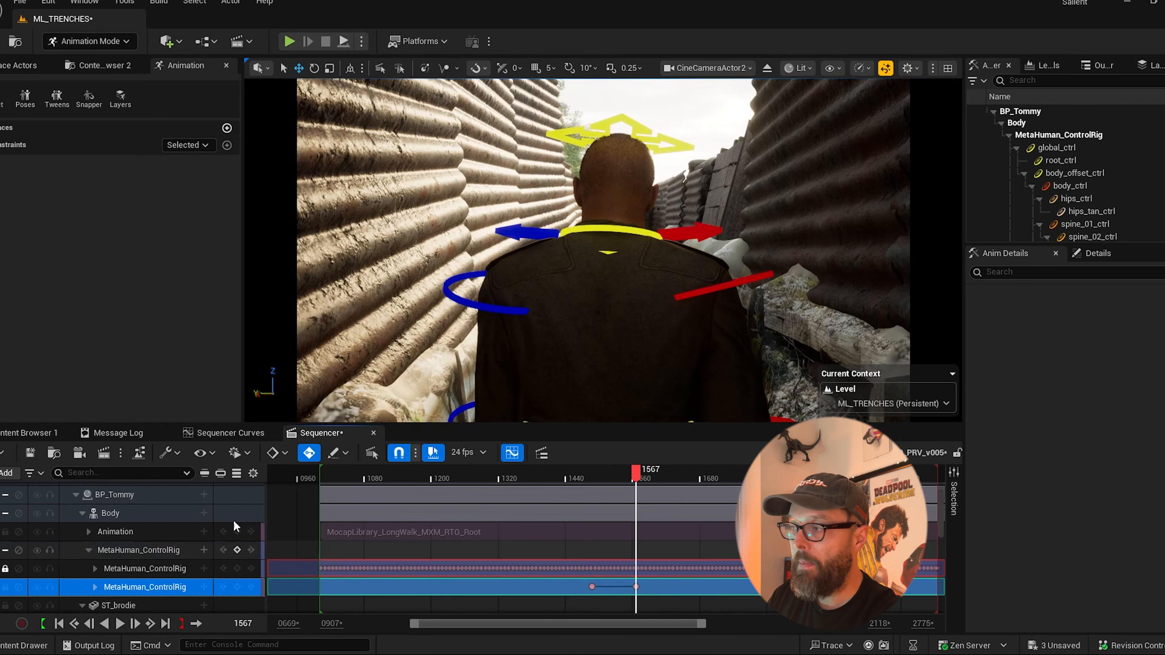
Expand the additive MetaHuman_ControlRig section to look through its control channels, and collapse it again.
{"action": "left_click", "coordinate": [95, 588]}
{"action": "scroll", "coordinate": [156, 550], "scroll_direction": "down", "scroll_amount": 4}
{"action": "scroll", "coordinate": [139, 550], "scroll_direction": "up", "scroll_amount": 3}
{"action": "left_click", "coordinate": [95, 560]}
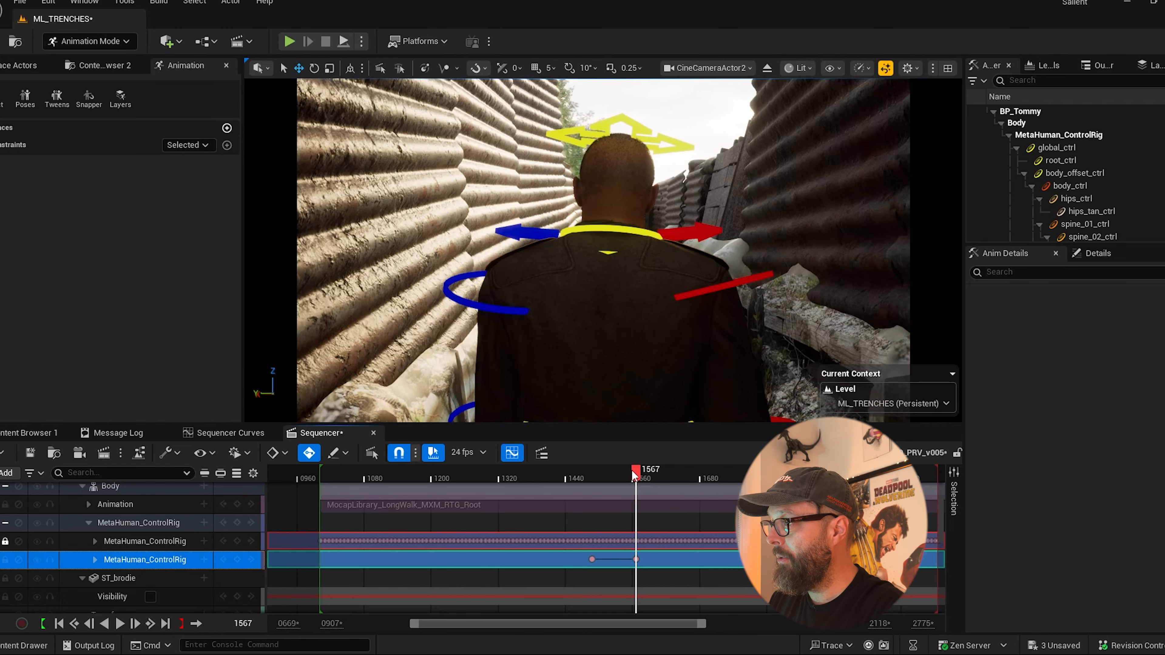
Go to frame 1514 and split the viewport to show the CineCameraActor2 view beside a perspective view.
{"action": "left_click_drag", "start_coordinate": [632, 472], "coordinate": [606, 472]}
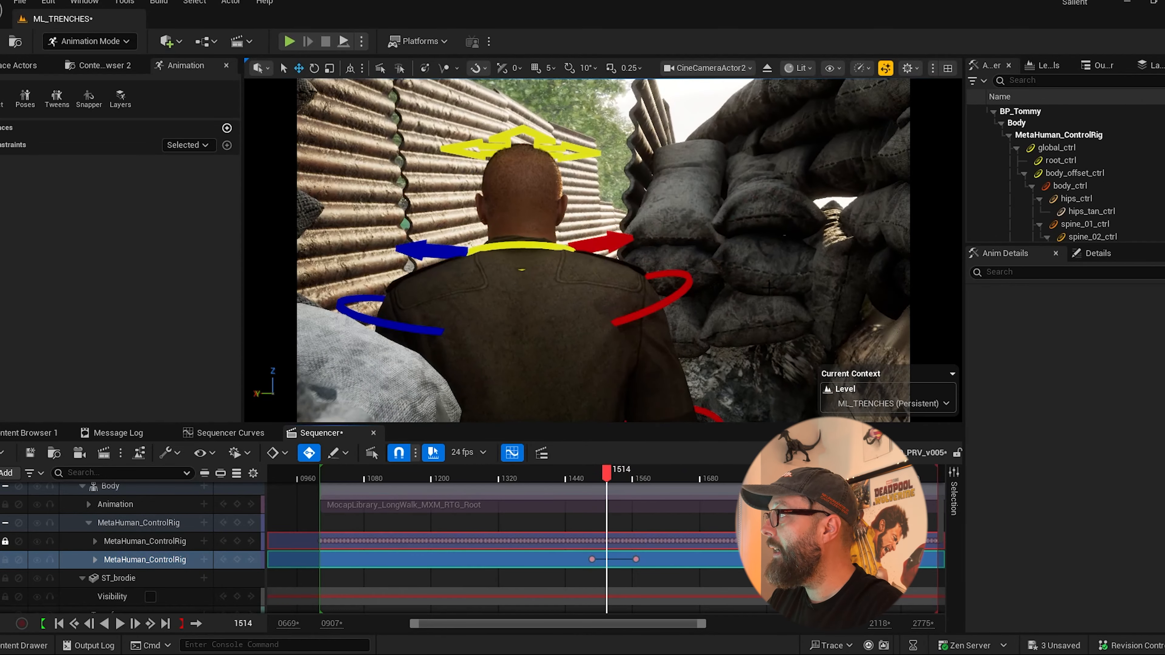
{"action": "left_click", "coordinate": [947, 69]}
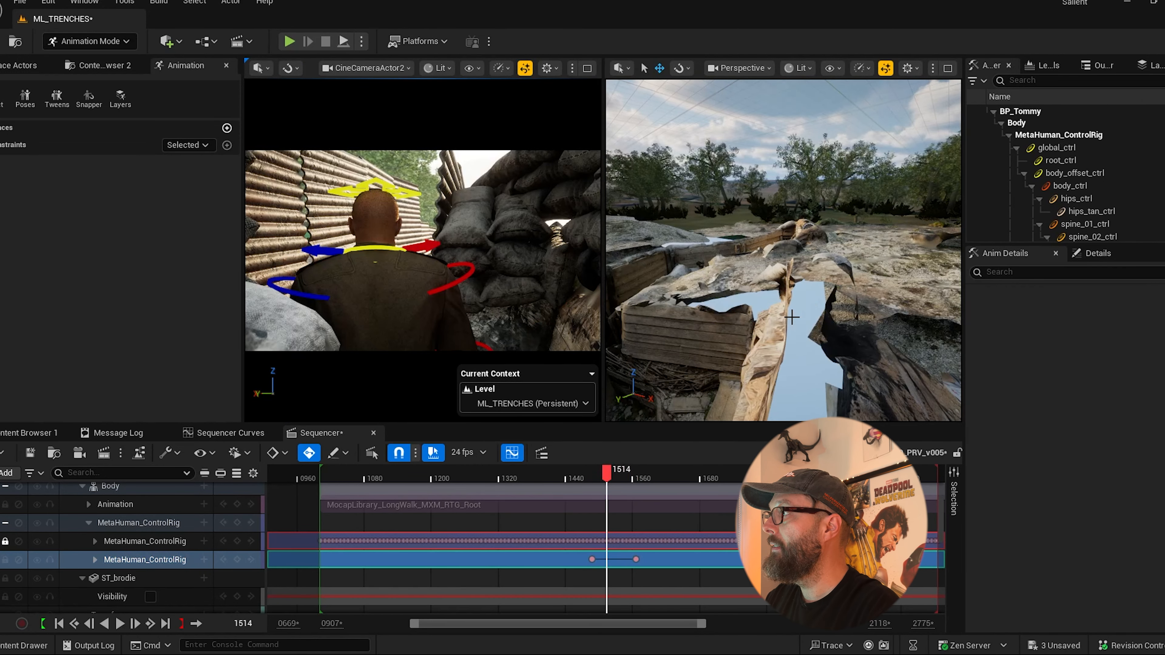
Frame BP_Tommy from behind in the perspective view around upperarm_r_fk_ctrl, and go to frame 1504.
{"action": "key", "text": "s"}
{"action": "right_click_drag", "start_coordinate": [792, 317], "coordinate": [647, 333]}
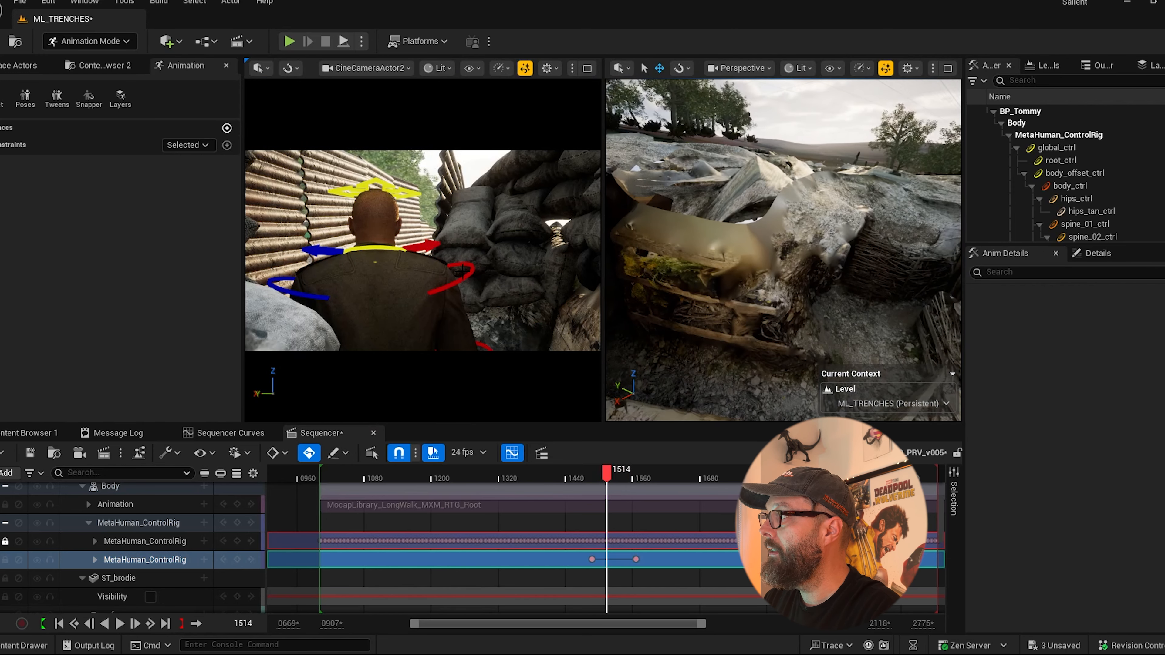
{"action": "left_click", "coordinate": [464, 267]}
{"action": "right_click", "coordinate": [733, 271]}
{"action": "key", "text": "f"}
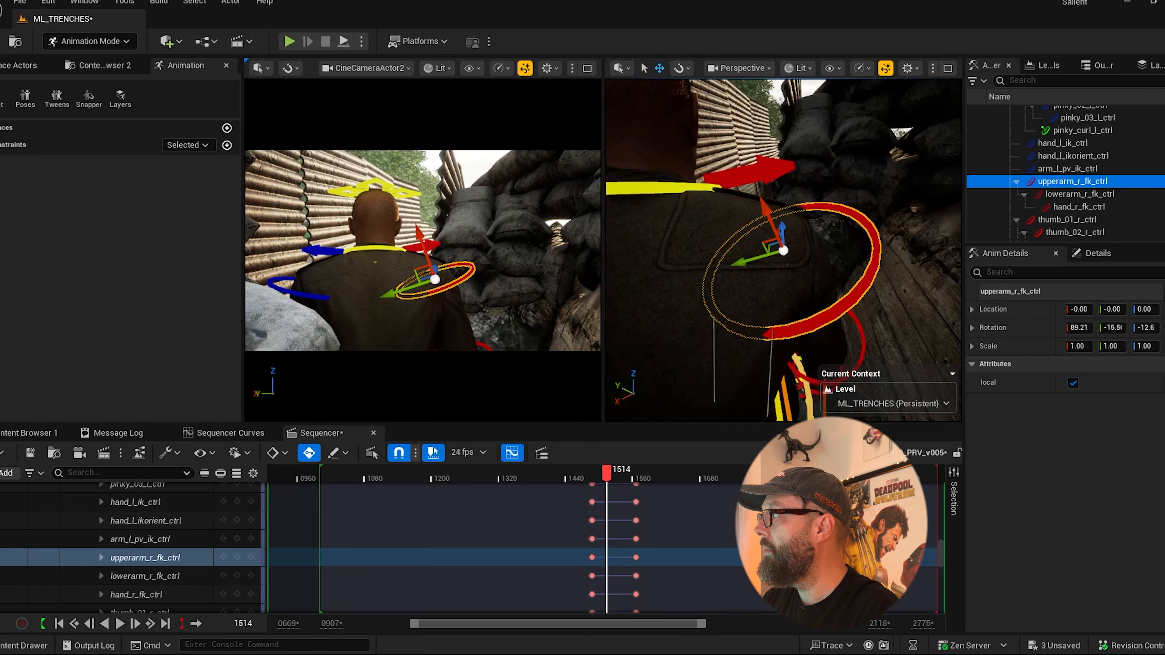
{"action": "key", "text": "s"}
{"action": "right_click_drag", "start_coordinate": [734, 271], "coordinate": [720, 286]}
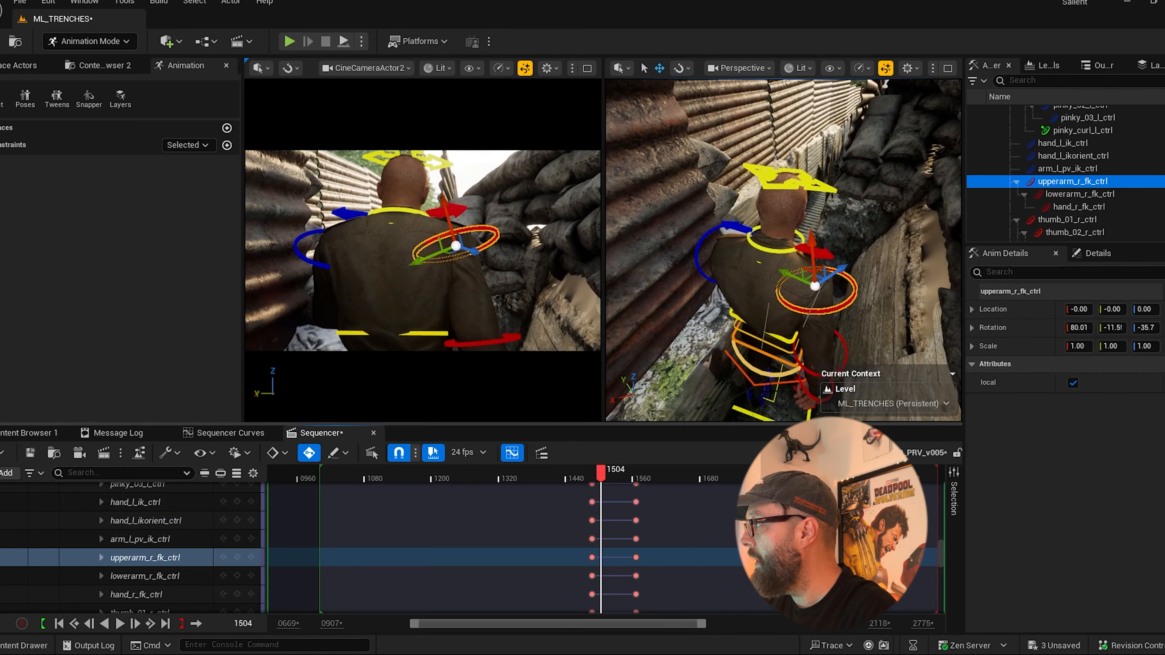
Show BP_Tommy's lower back in the perspective view and select spine_03_ctrl for rotation.
{"action": "left_click", "coordinate": [857, 340]}
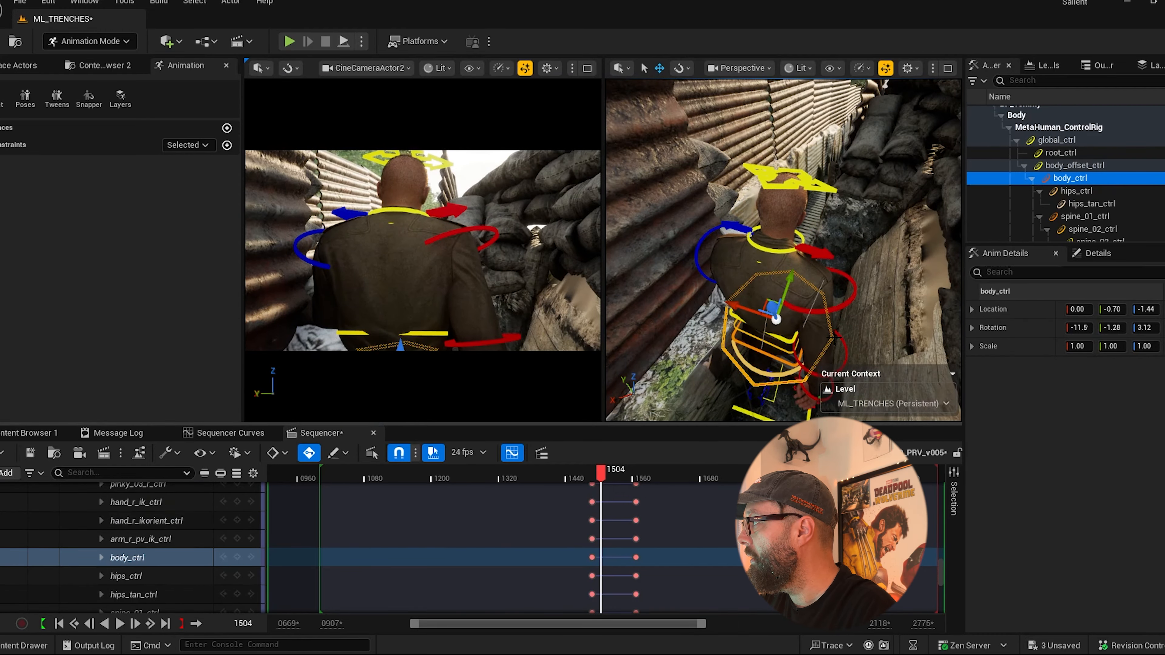
{"action": "left_click_drag", "start_coordinate": [853, 353], "coordinate": [849, 293], "text": "alt"}
{"action": "left_click", "coordinate": [718, 268]}
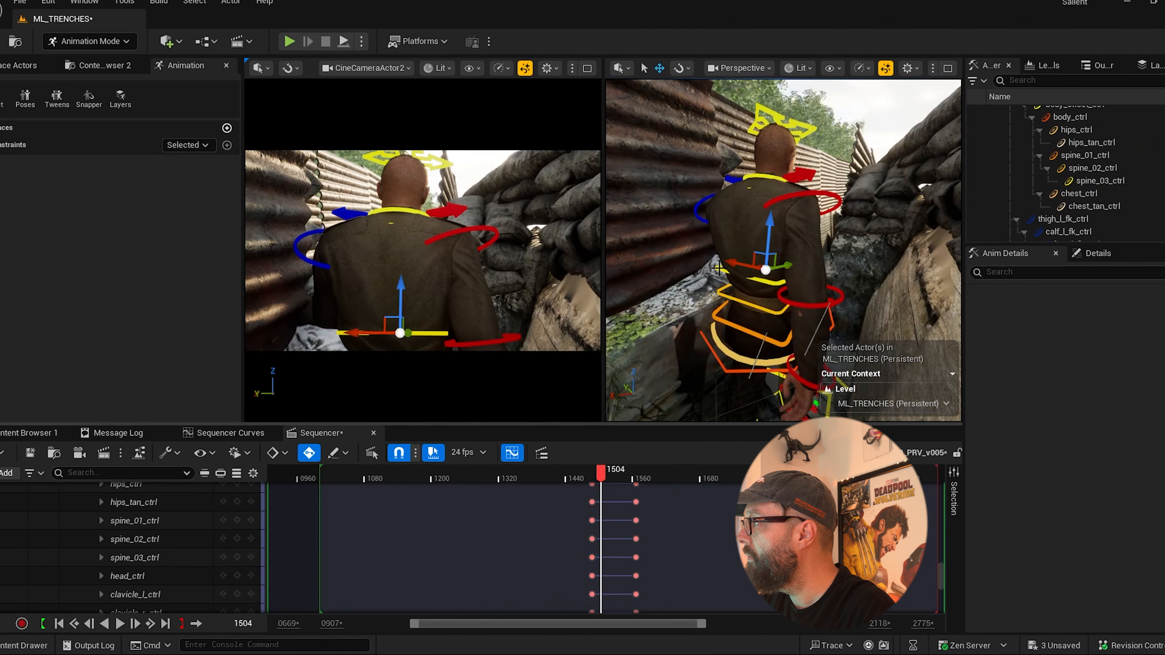
{"action": "key", "text": "e"}
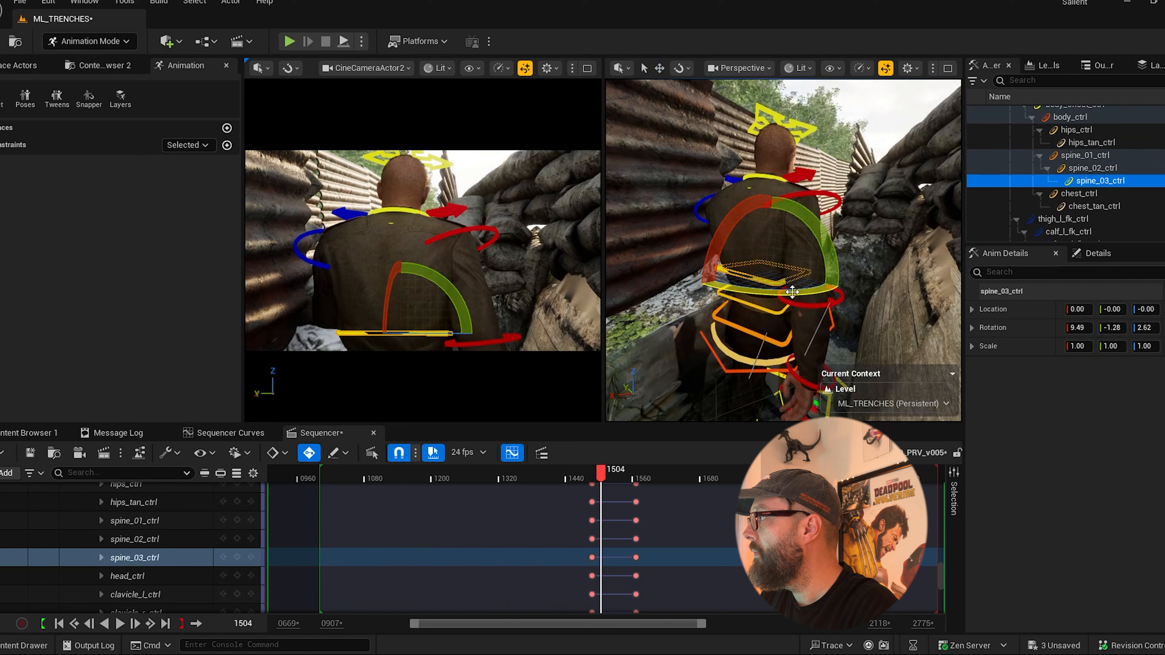
{"action": "mouse_move", "coordinate": [792, 292]}
{"action": "left_mouse_down"}
{"action": "mouse_move", "coordinate": [738, 296]}
{"action": "mouse_move", "coordinate": [821, 298]}
{"action": "mouse_move", "coordinate": [745, 298]}
{"action": "mouse_move", "coordinate": [775, 303]}
{"action": "left_mouse_up"}
{"action": "key", "text": "ctrl+z"}
{"action": "key", "text": "ctrl+z"}
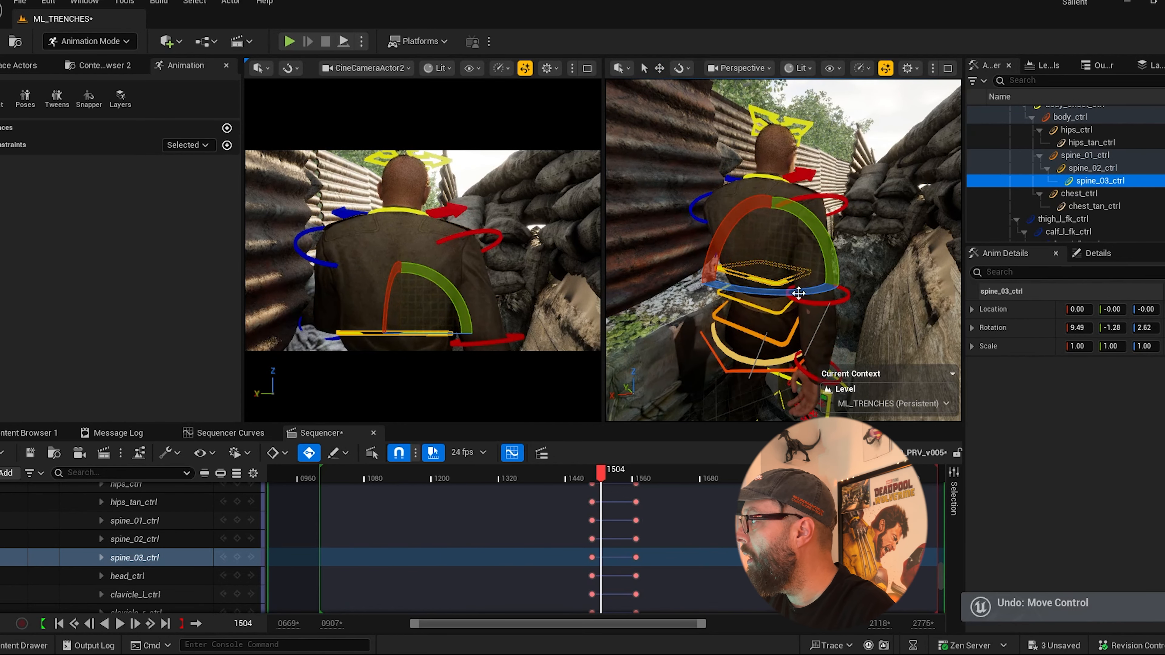
Add spine_02_ctrl, spine_01_ctrl and body_ctrl to the selection and rotate them together to turn the torso at frame 1504.
{"action": "left_click", "coordinate": [774, 313], "text": "shift"}
{"action": "left_click", "coordinate": [783, 343], "text": "shift"}
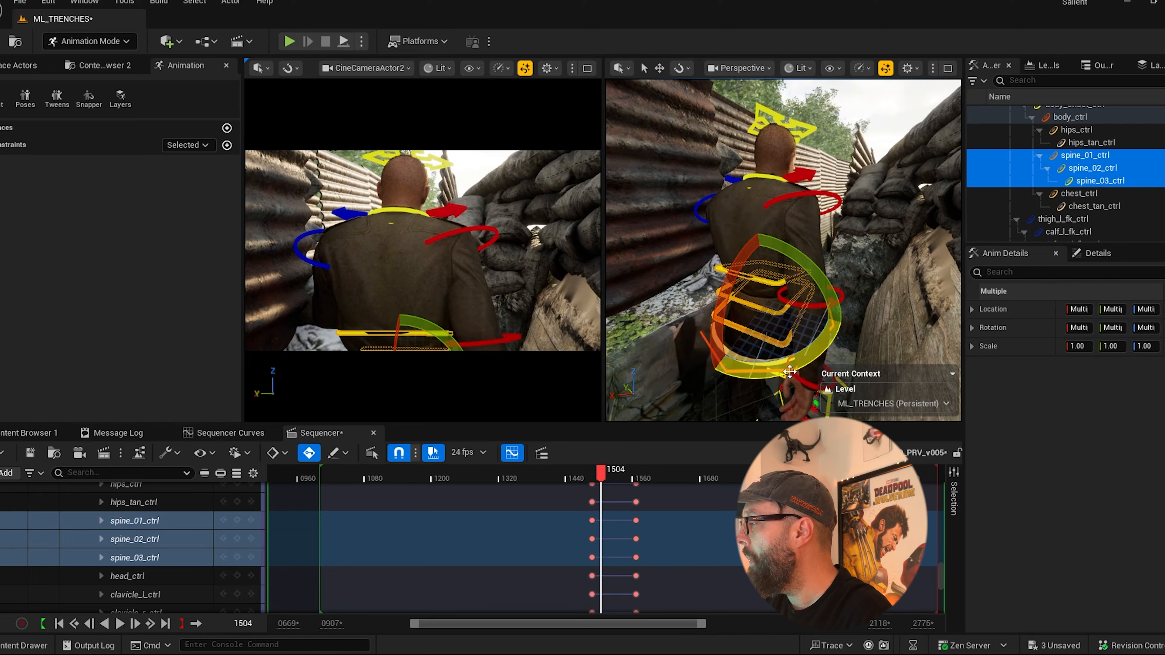
{"action": "left_click", "coordinate": [724, 374], "text": "shift"}
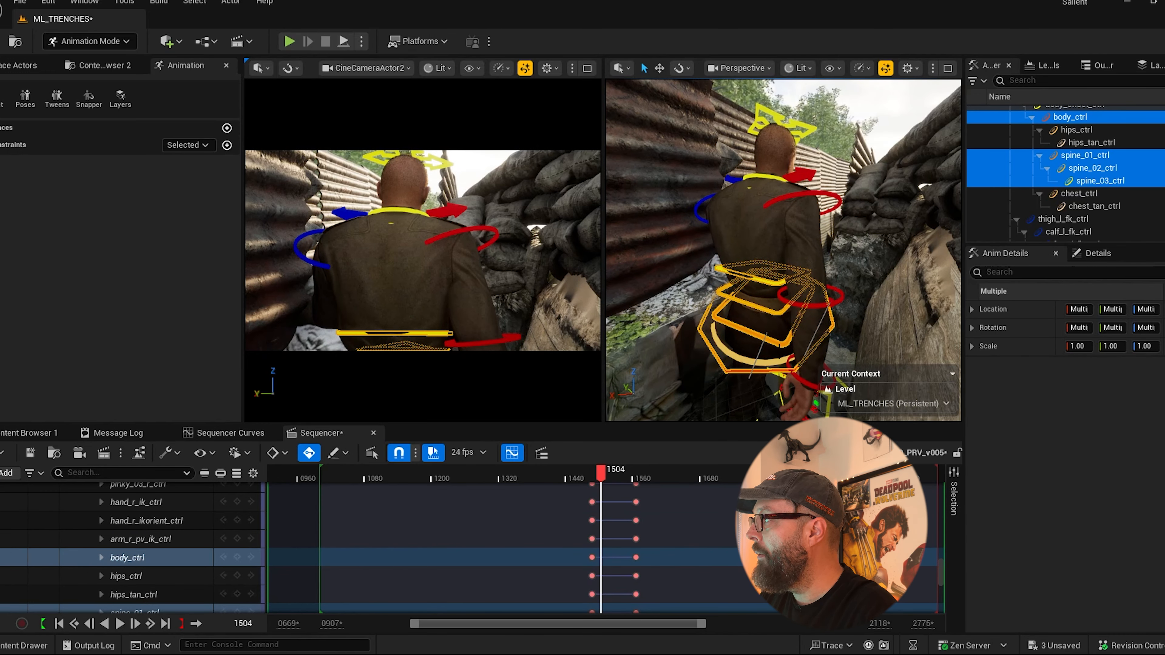
{"action": "key", "text": "e"}
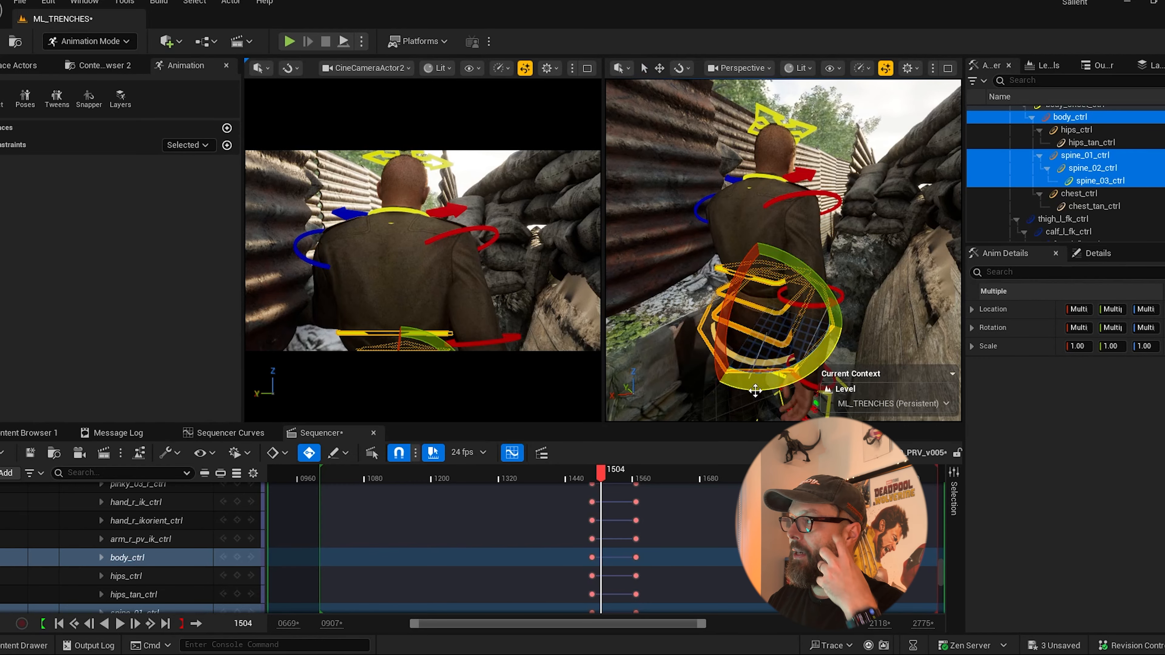
{"action": "left_click_drag", "start_coordinate": [763, 385], "coordinate": [742, 383]}
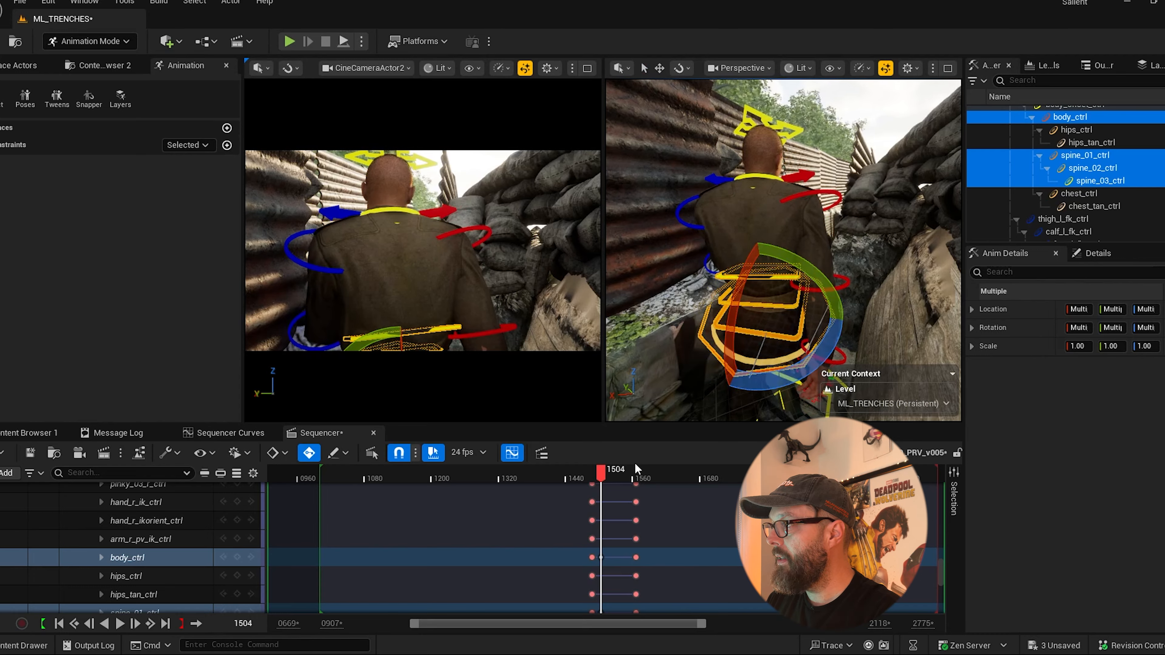
Select body_ctrl alone, shift it sideways around frame 1508, and check the pose on neighbouring frames.
{"action": "left_click_drag", "start_coordinate": [608, 475], "coordinate": [597, 473]}
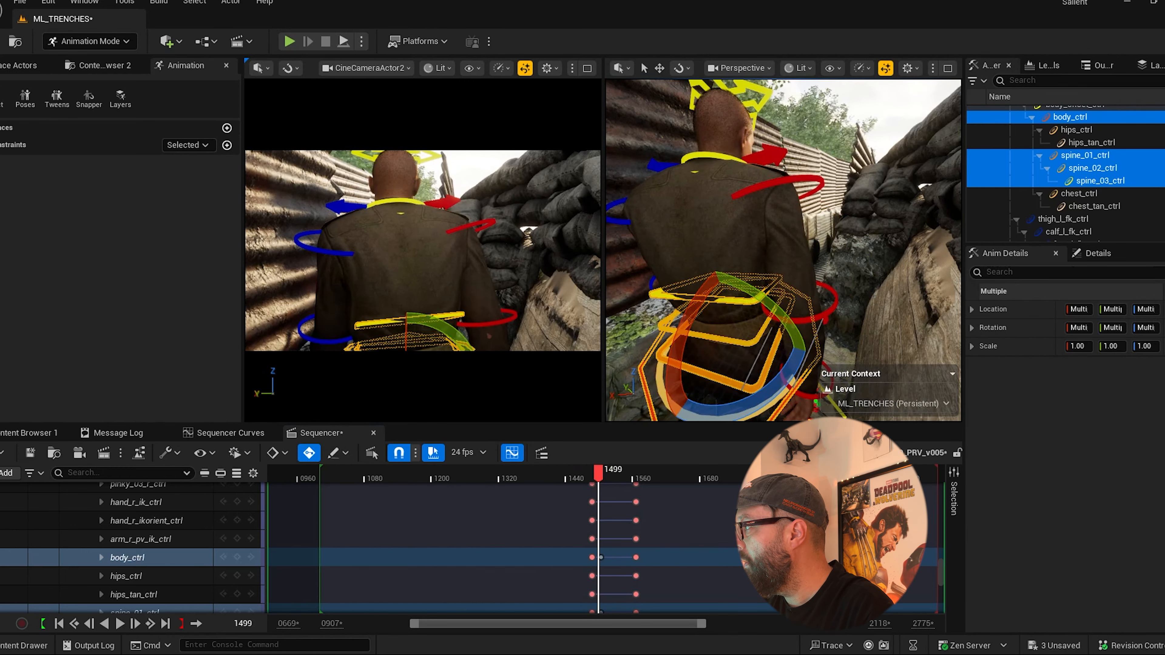
{"action": "left_click", "coordinate": [779, 406]}
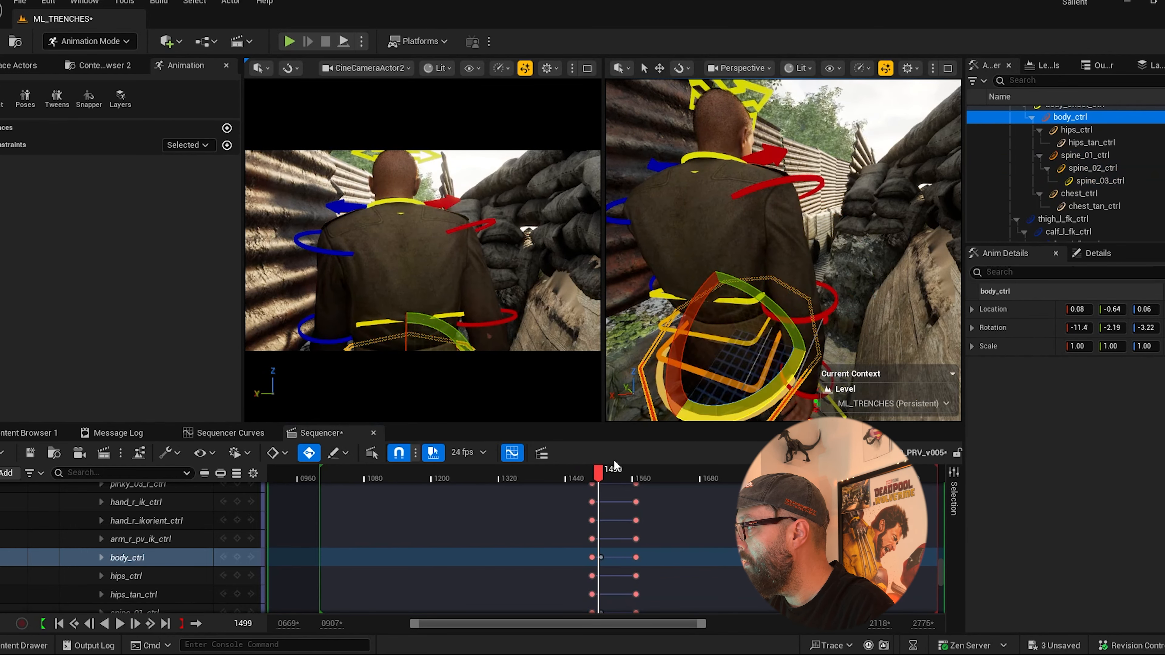
{"action": "left_click", "coordinate": [601, 471]}
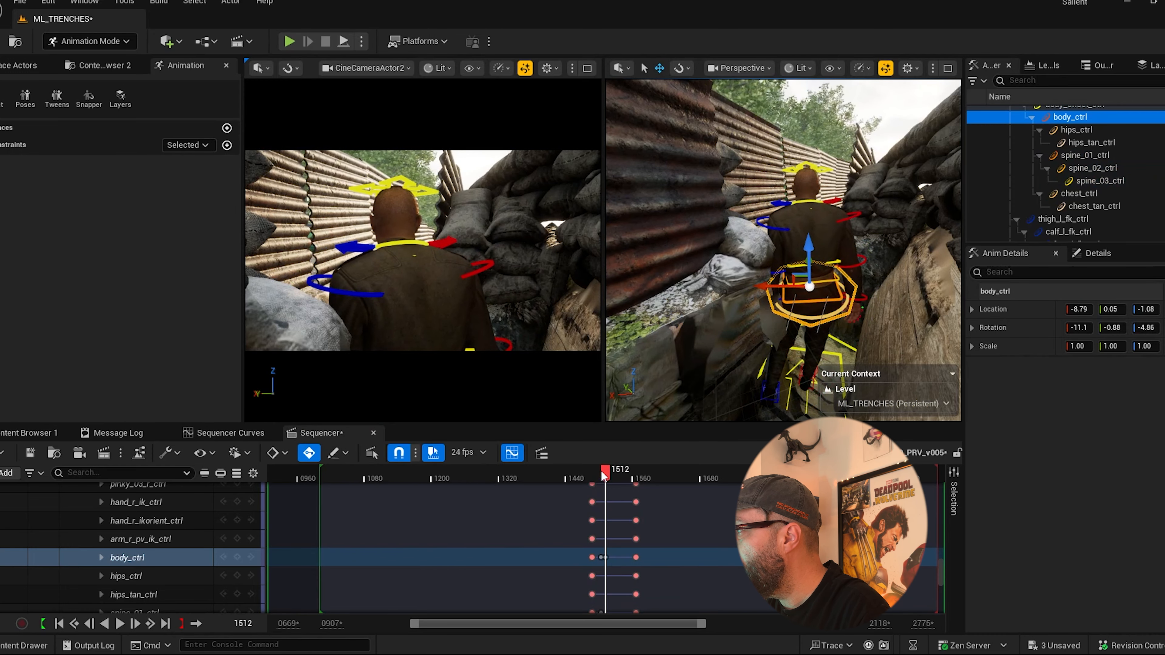
{"action": "mouse_move", "coordinate": [605, 475]}
{"action": "left_mouse_down"}
{"action": "mouse_move", "coordinate": [616, 475]}
{"action": "mouse_move", "coordinate": [593, 479]}
{"action": "mouse_move", "coordinate": [603, 479]}
{"action": "left_mouse_up"}
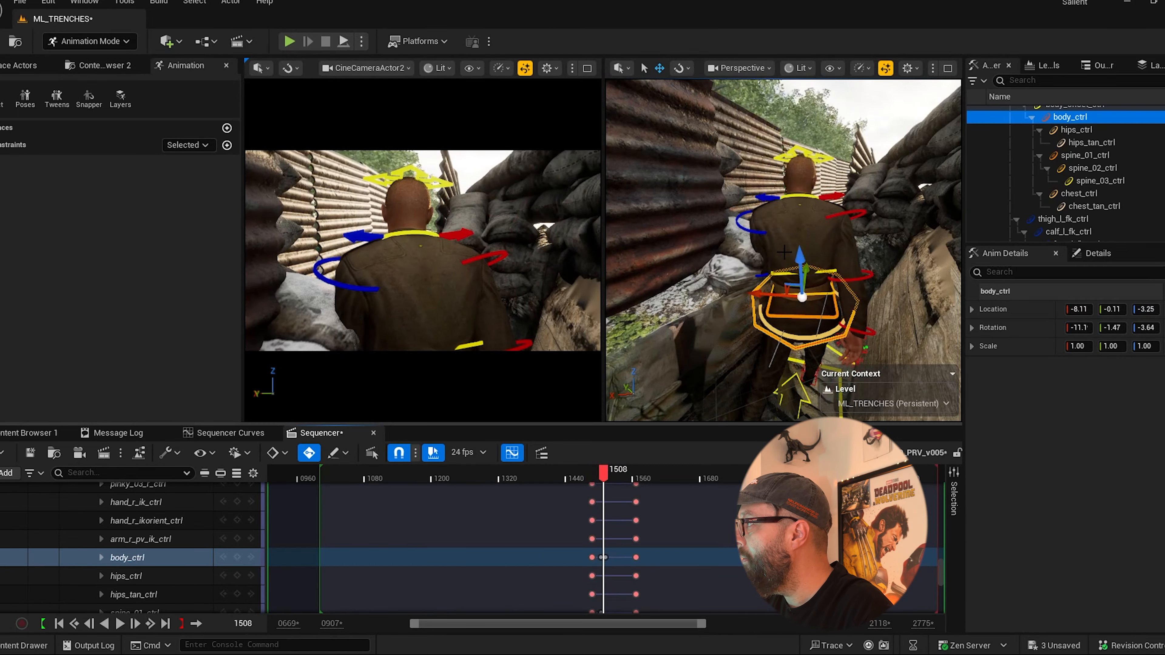
Rotate upperarm_l_fk_ctrl at frame 1508 and check the arm on the surrounding frames.
{"action": "left_click", "coordinate": [739, 221]}
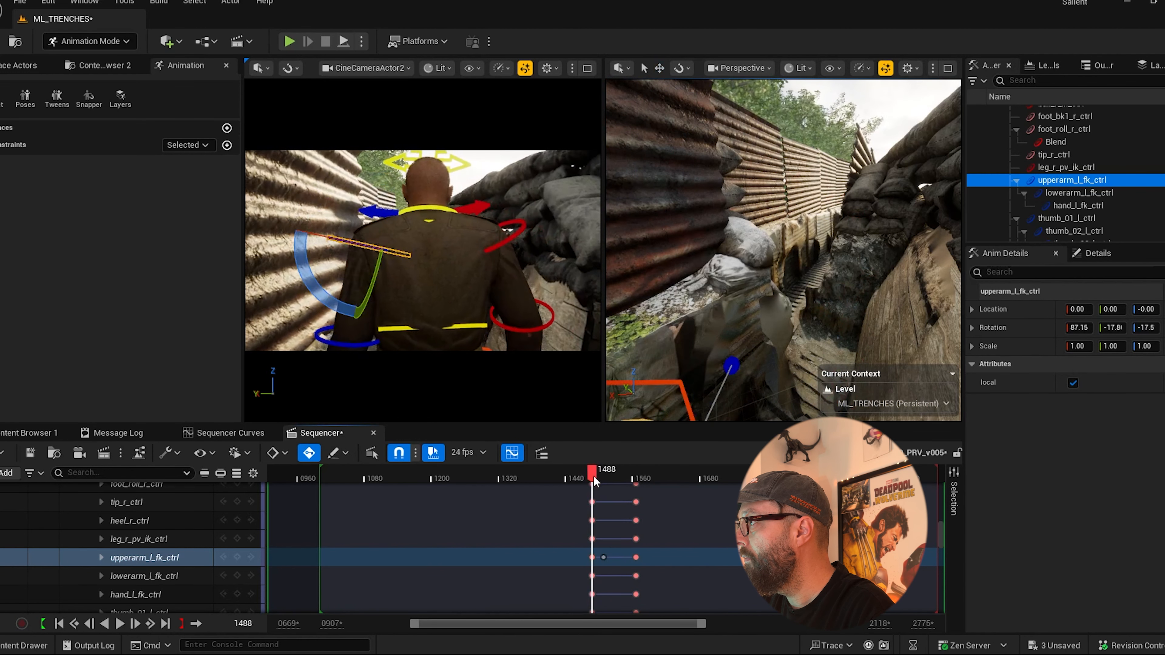
{"action": "mouse_move", "coordinate": [602, 485]}
{"action": "left_mouse_down"}
{"action": "mouse_move", "coordinate": [635, 499]}
{"action": "mouse_move", "coordinate": [588, 505]}
{"action": "mouse_move", "coordinate": [615, 505]}
{"action": "mouse_move", "coordinate": [606, 502]}
{"action": "left_mouse_up"}
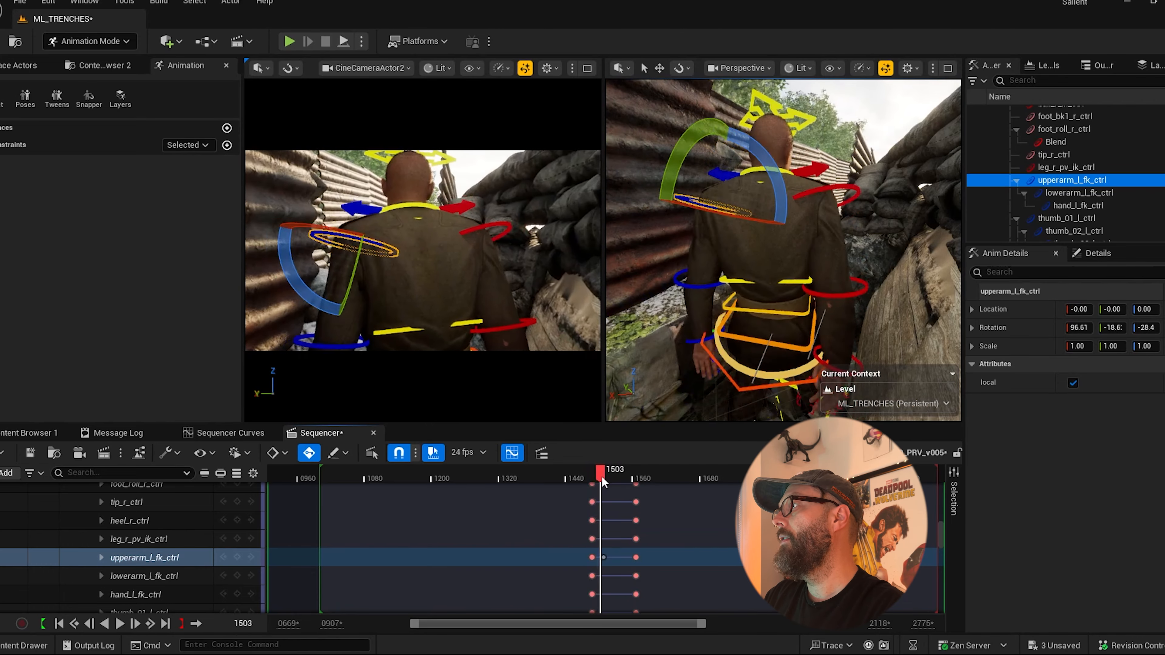
At frame 1533, rotate spine_01_ctrl, spine_02_ctrl, spine_03_ctrl and body_ctrl together by about 6.45 degrees.
{"action": "left_click_drag", "start_coordinate": [609, 485], "coordinate": [615, 486]}
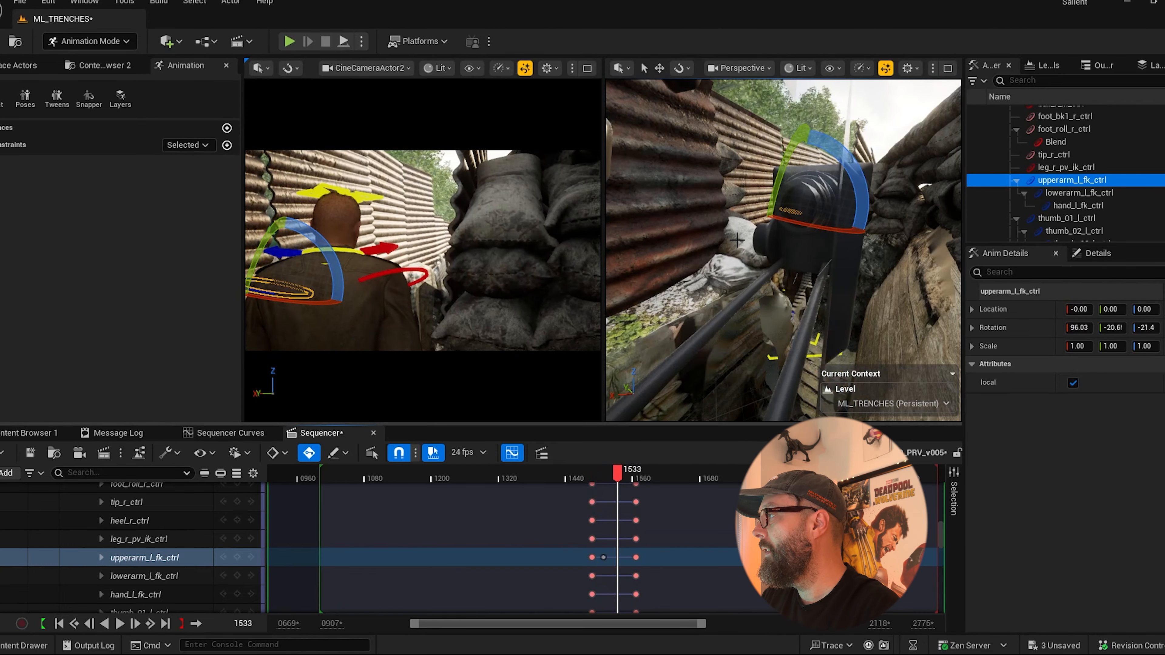
{"action": "key", "text": "w"}
{"action": "right_click_drag", "start_coordinate": [807, 266], "coordinate": [829, 270]}
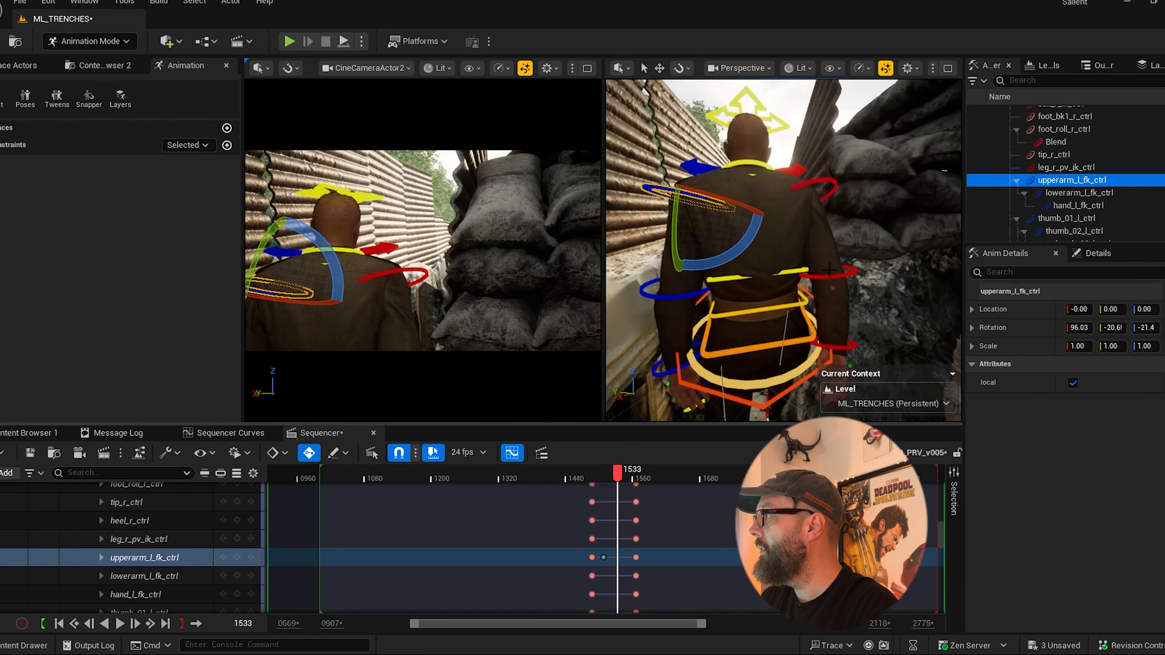
{"action": "left_click", "coordinate": [803, 272]}
{"action": "left_click", "coordinate": [803, 309], "text": "shift"}
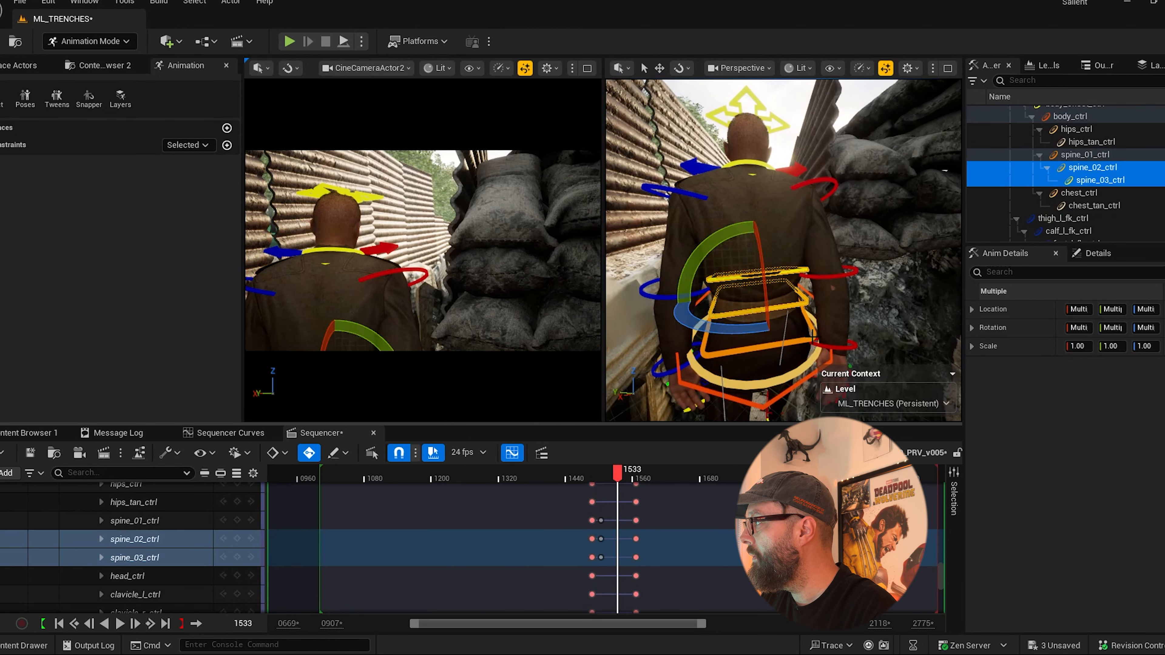
{"action": "left_click", "coordinate": [812, 369], "text": "shift"}
{"action": "left_click", "coordinate": [808, 376], "text": "shift"}
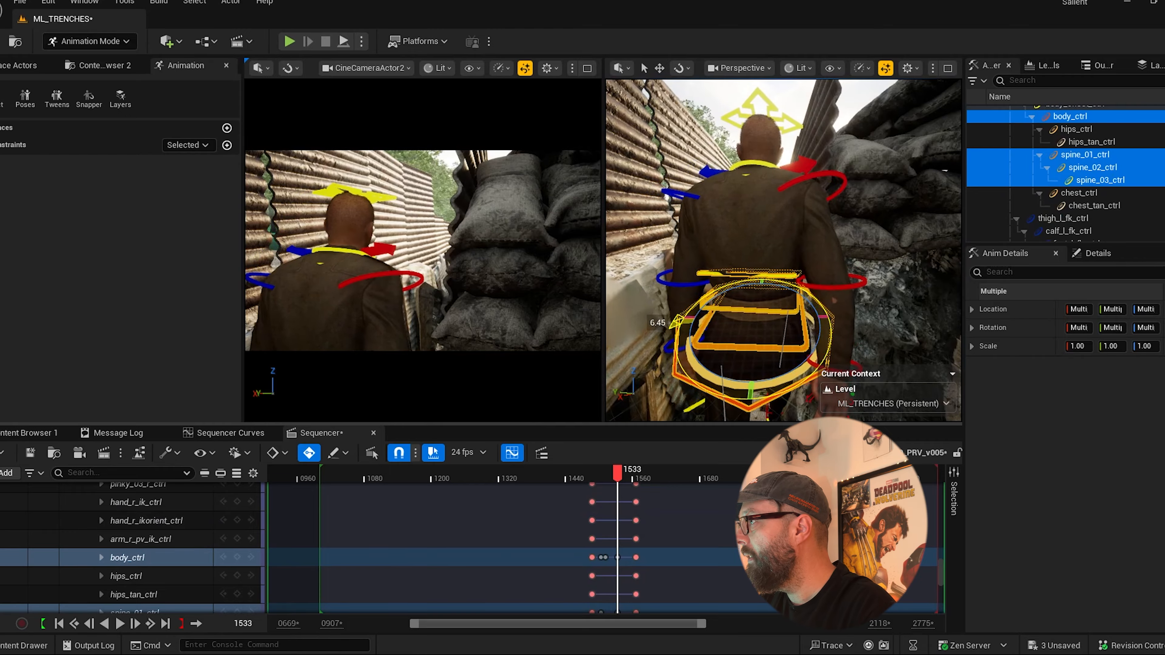
Maximize the CineCameraActor2 view and play the walk from frame 1443 to review the adjusted body motion.
{"action": "mouse_move", "coordinate": [619, 470]}
{"action": "left_mouse_down"}
{"action": "mouse_move", "coordinate": [601, 473]}
{"action": "mouse_move", "coordinate": [617, 480]}
{"action": "left_mouse_up"}
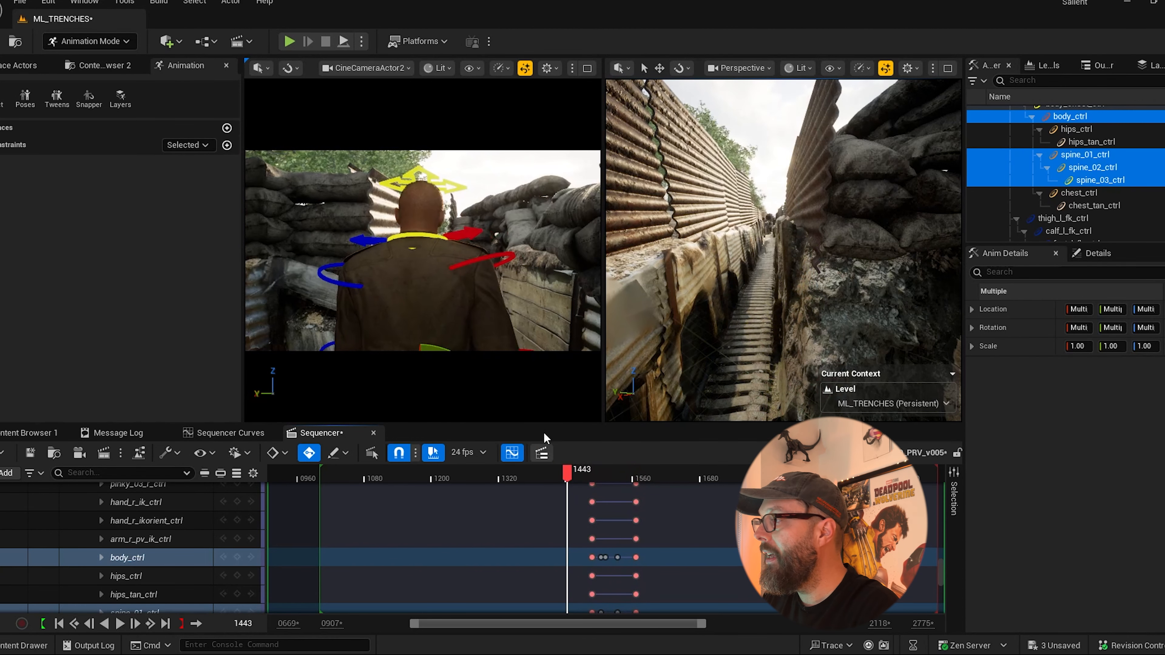
{"action": "left_click", "coordinate": [590, 70]}
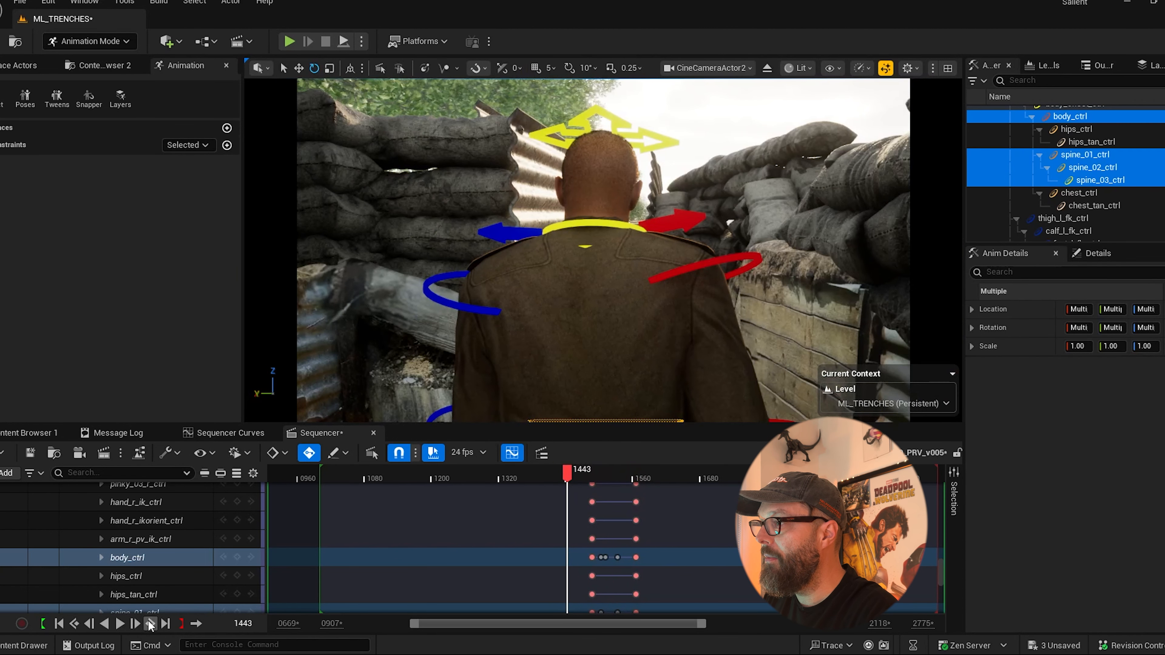
{"action": "left_click", "coordinate": [120, 624]}
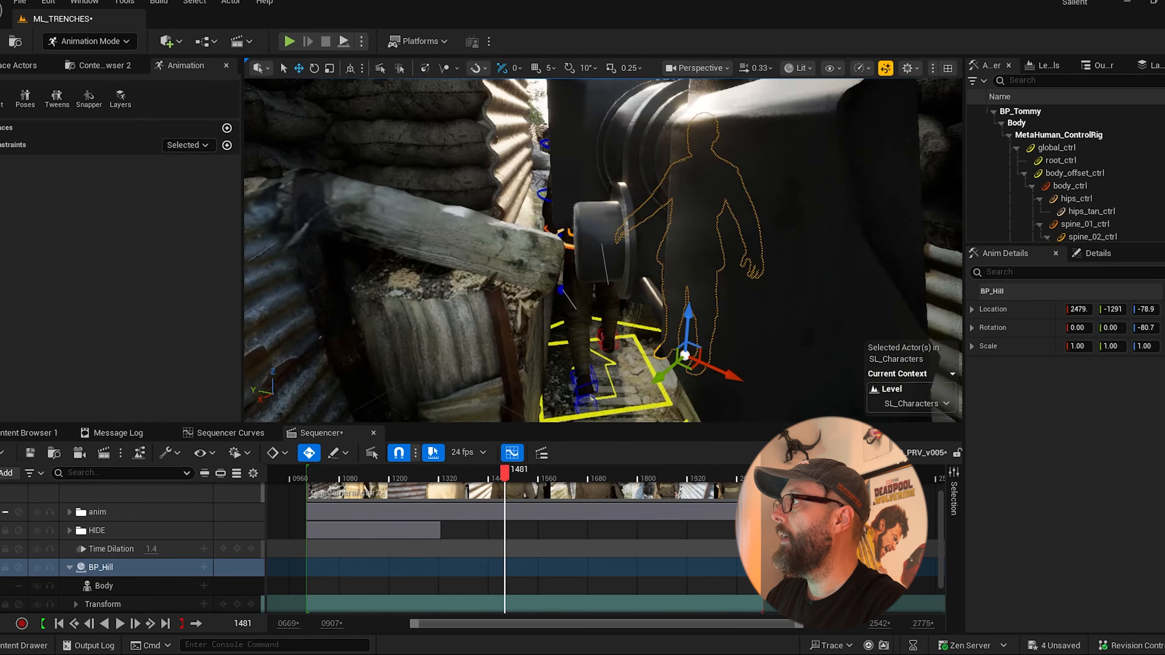
Examine BP_Hill's placement beside BP_Tommy at frame 1481, and scrub the shot in the CineCameraActor2 view.
{"action": "scroll", "coordinate": [669, 258], "scroll_direction": "up", "scroll_amount": 5}
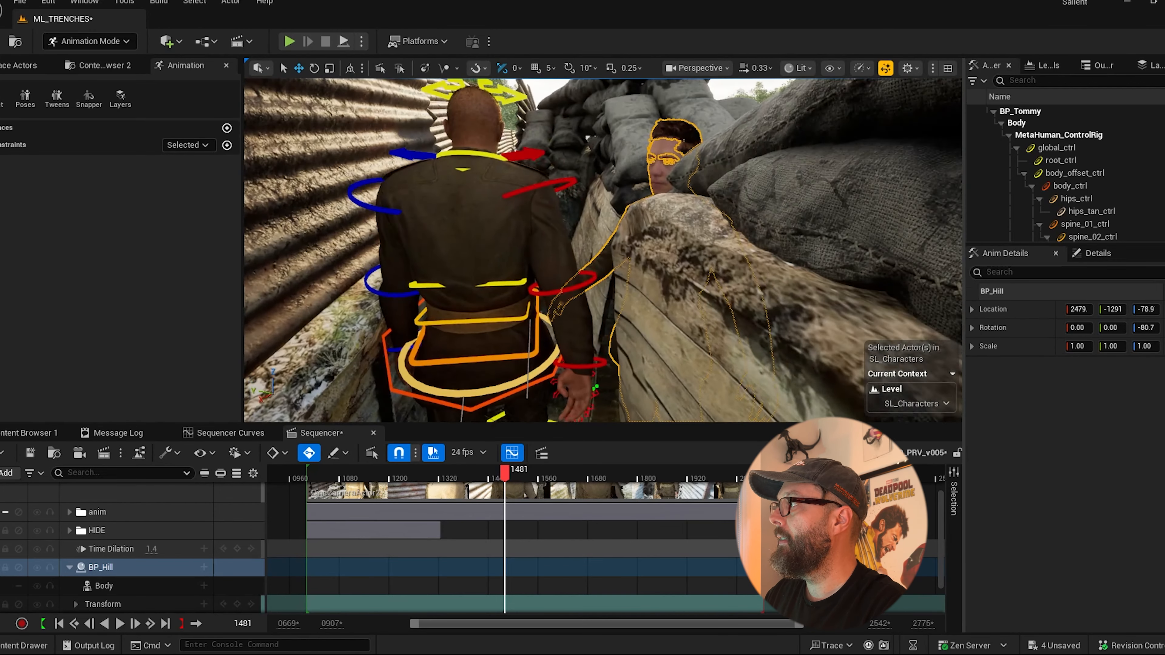
{"action": "middle_click_drag", "start_coordinate": [668, 258], "coordinate": [592, 317]}
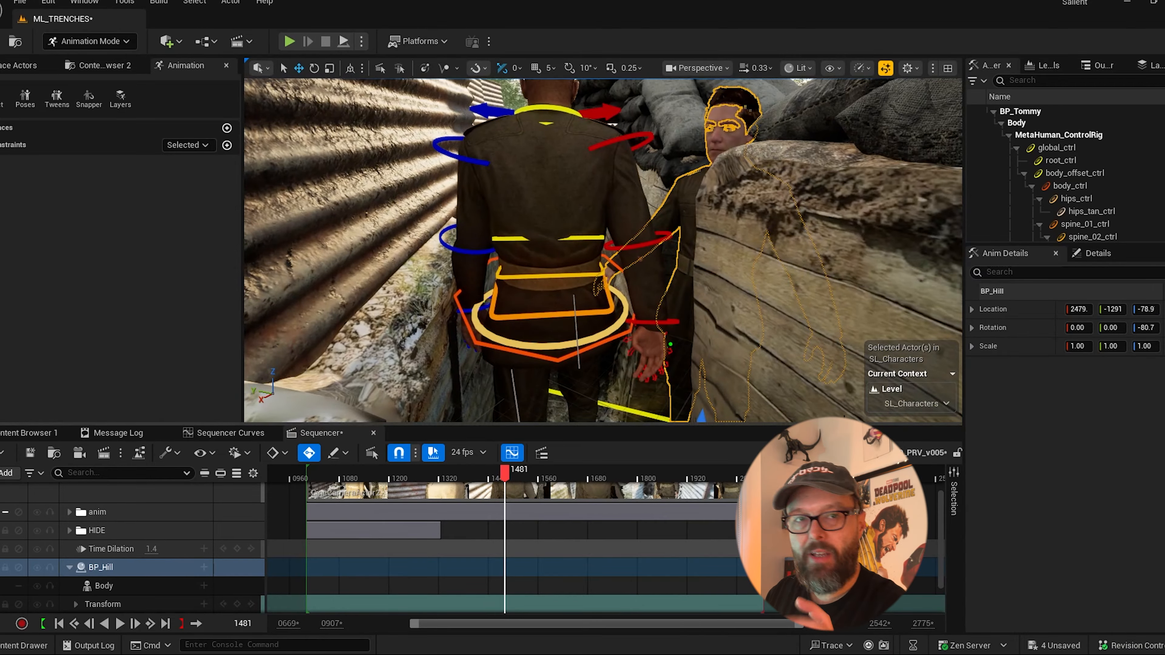
{"action": "left_click_drag", "start_coordinate": [603, 251], "coordinate": [528, 303], "text": "alt"}
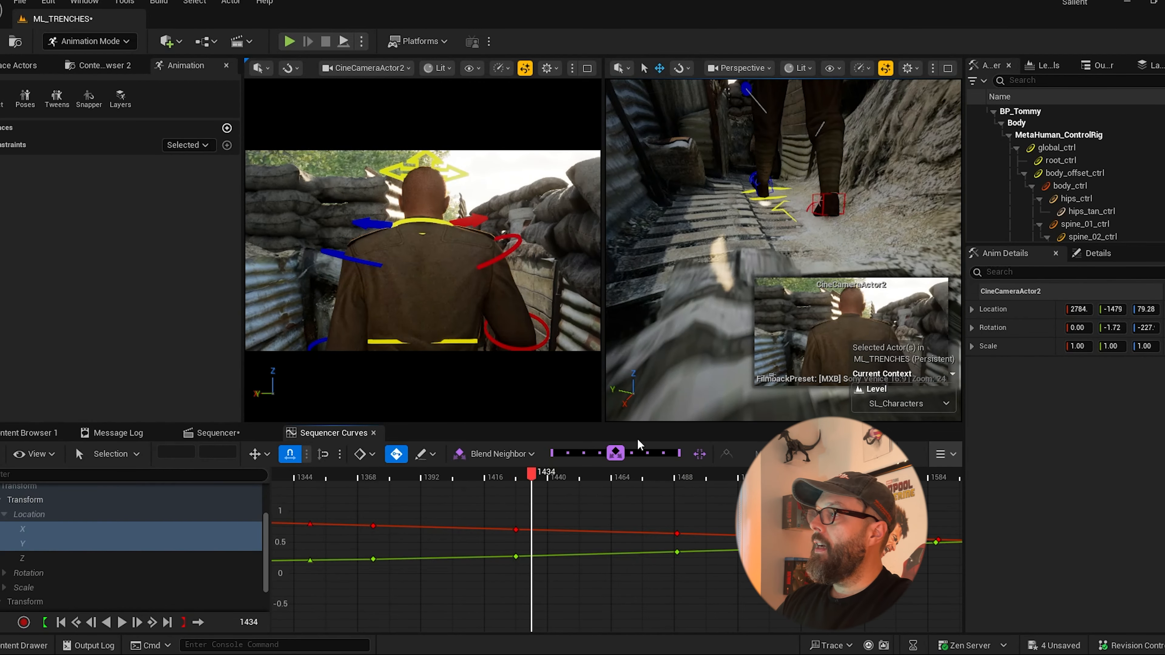
{"action": "left_click_drag", "start_coordinate": [527, 475], "coordinate": [605, 475]}
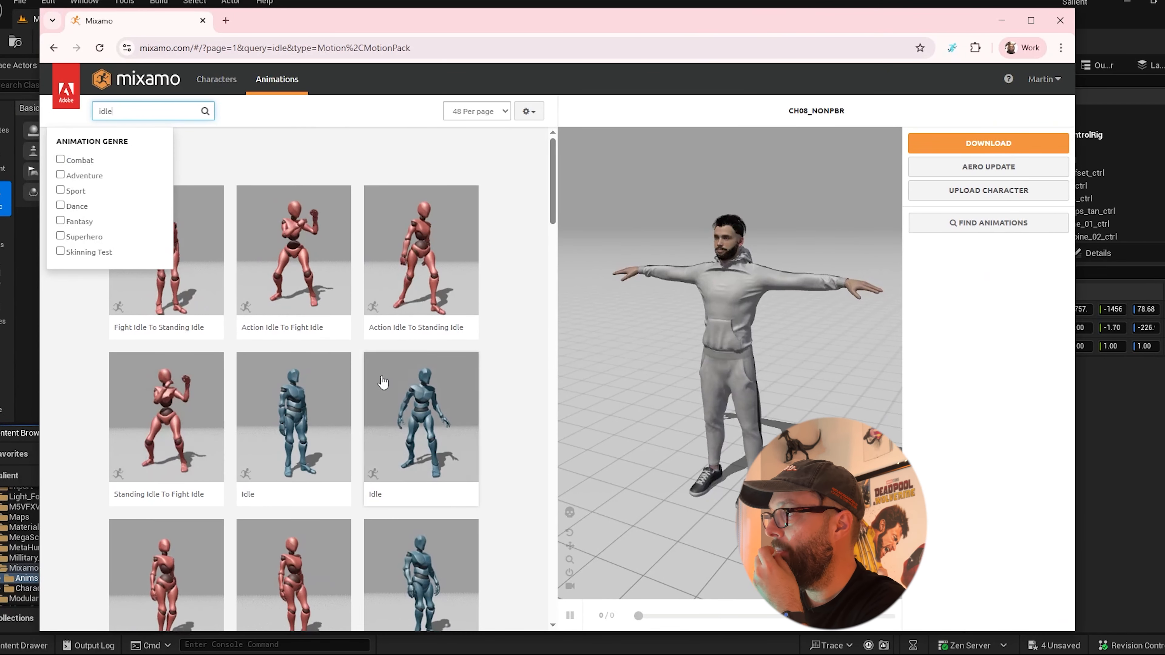
Download the standing Idle animation from Mixamo as FBX Binary at 24 frames per second, setting its skin option.
{"action": "left_click", "coordinate": [306, 428]}
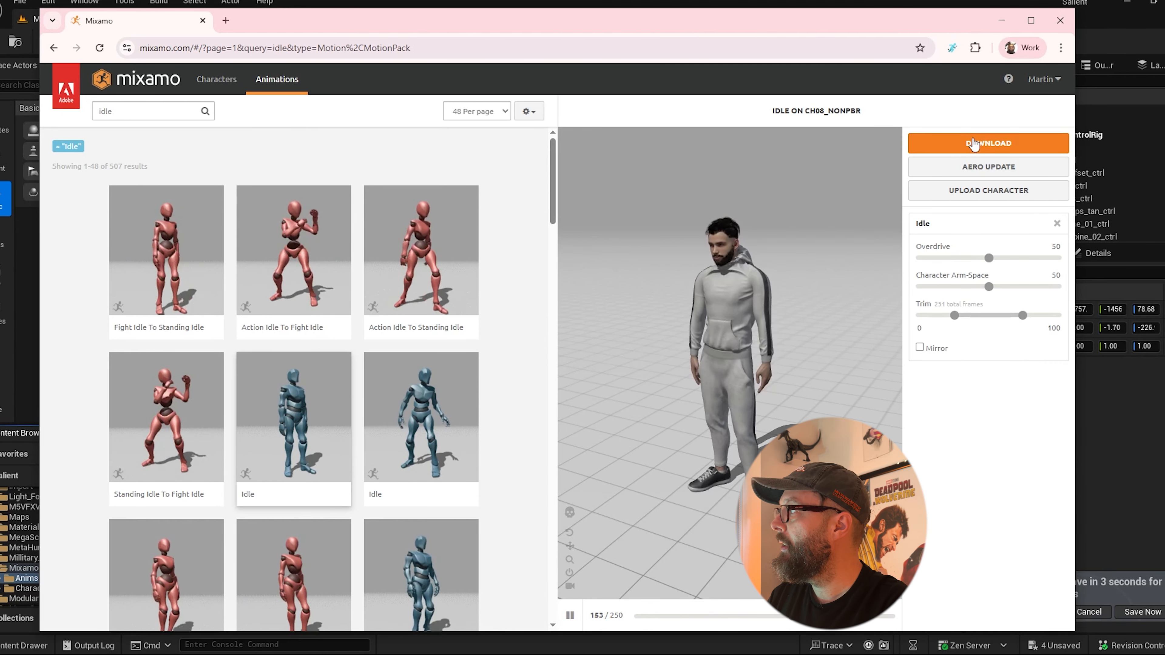
{"action": "left_click", "coordinate": [988, 143]}
{"action": "left_click", "coordinate": [441, 260]}
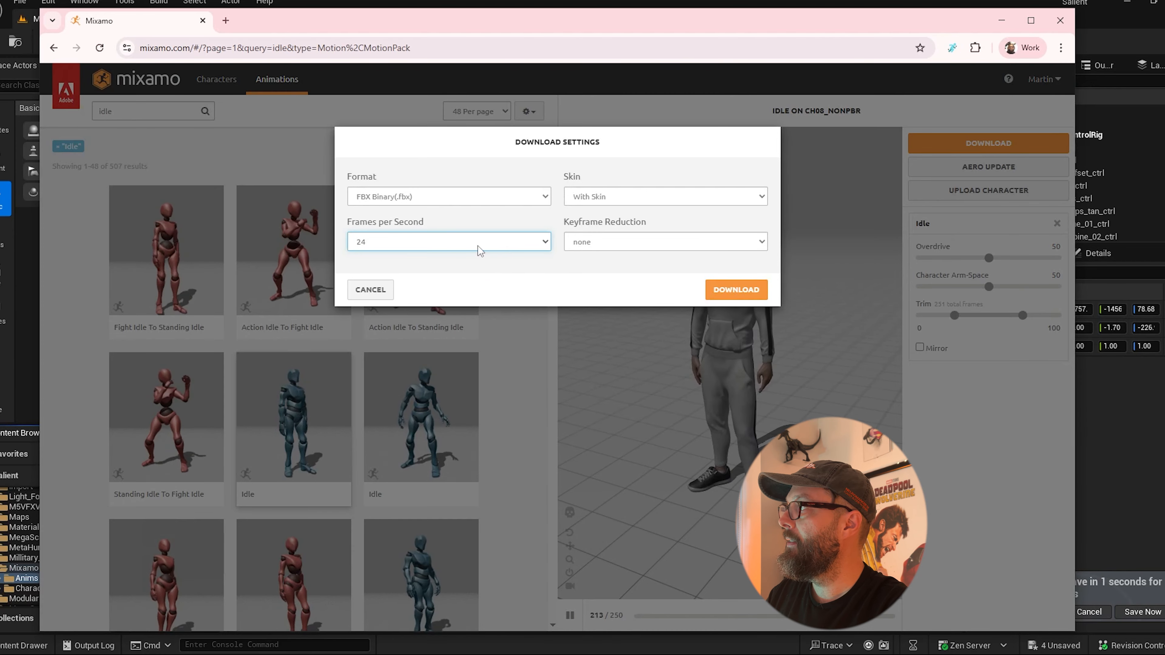
{"action": "left_click", "coordinate": [644, 196]}
{"action": "left_click", "coordinate": [651, 275]}
{"action": "left_click", "coordinate": [754, 291]}
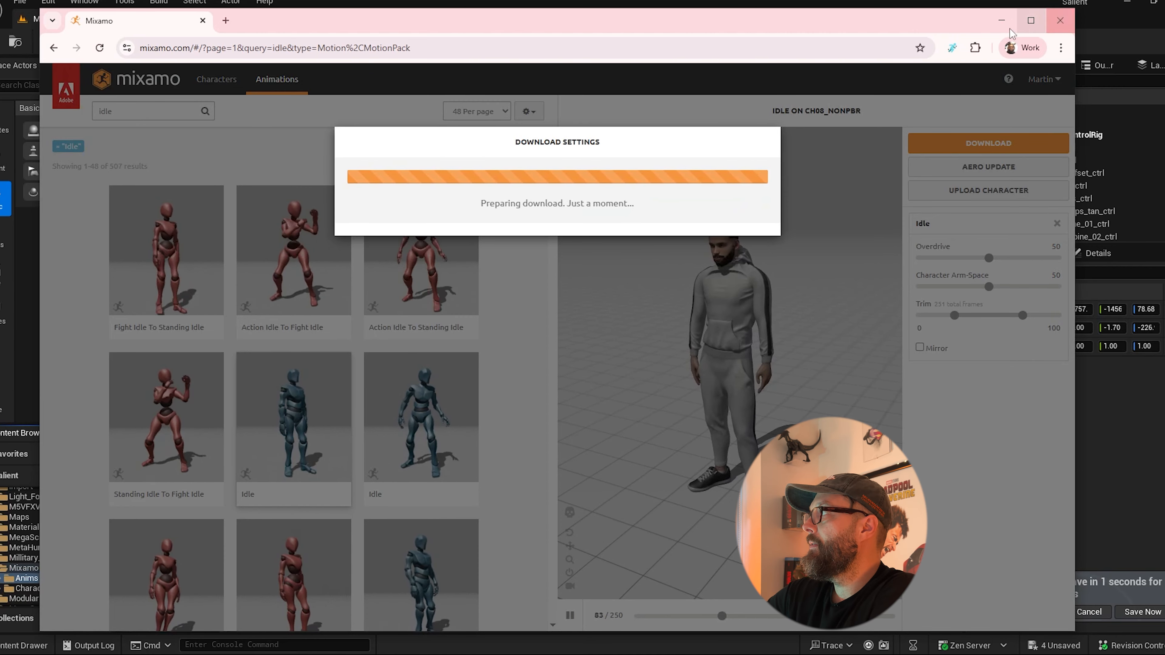
Switch to Unreal Editor and import Idle (3).fbx into Mixamo/Anims as animation only, using adam_Skeleton.
{"action": "key", "text": "alt+Tab"}
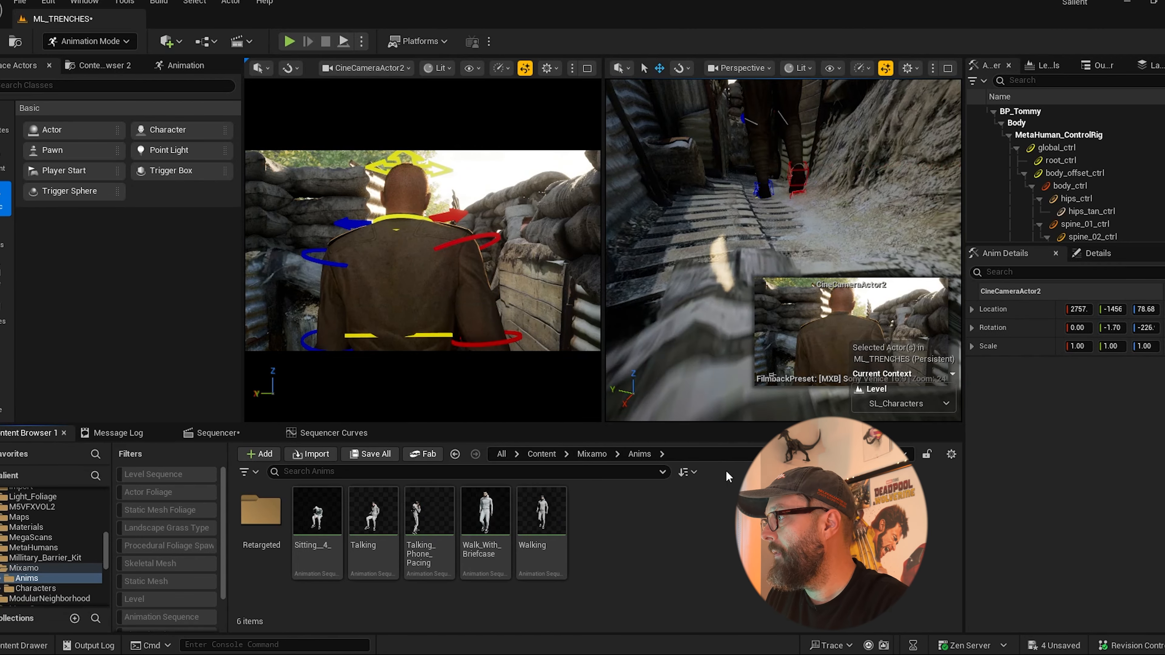
{"action": "left_click_drag", "start_coordinate": [727, 477], "coordinate": [675, 540]}
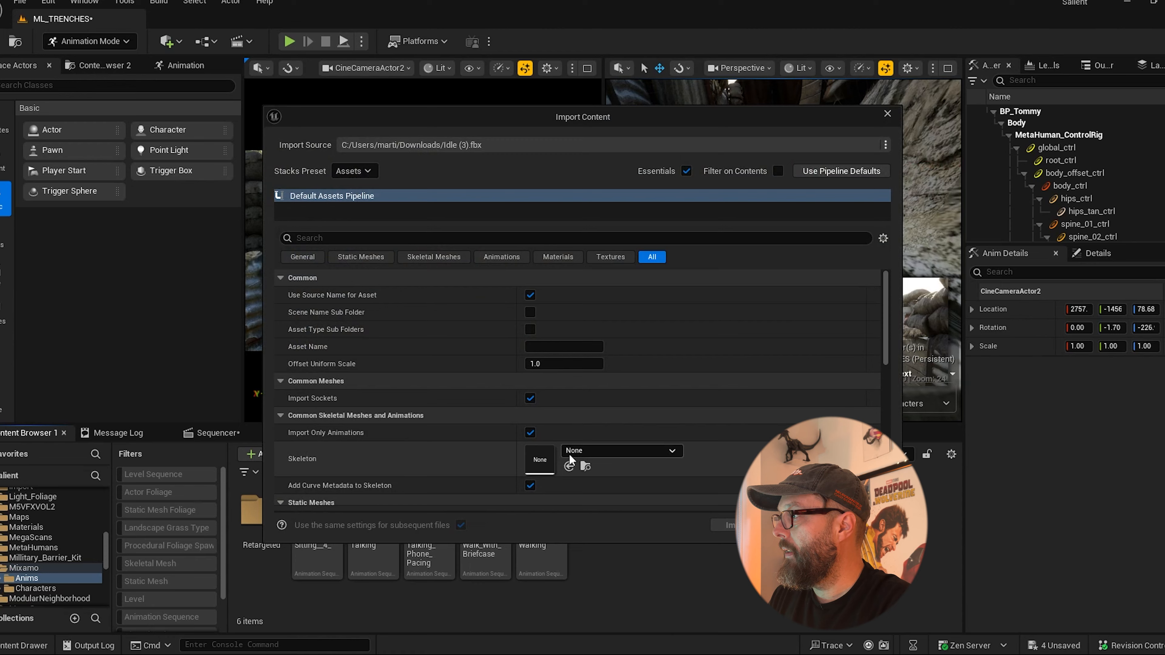
{"action": "left_click", "coordinate": [595, 450]}
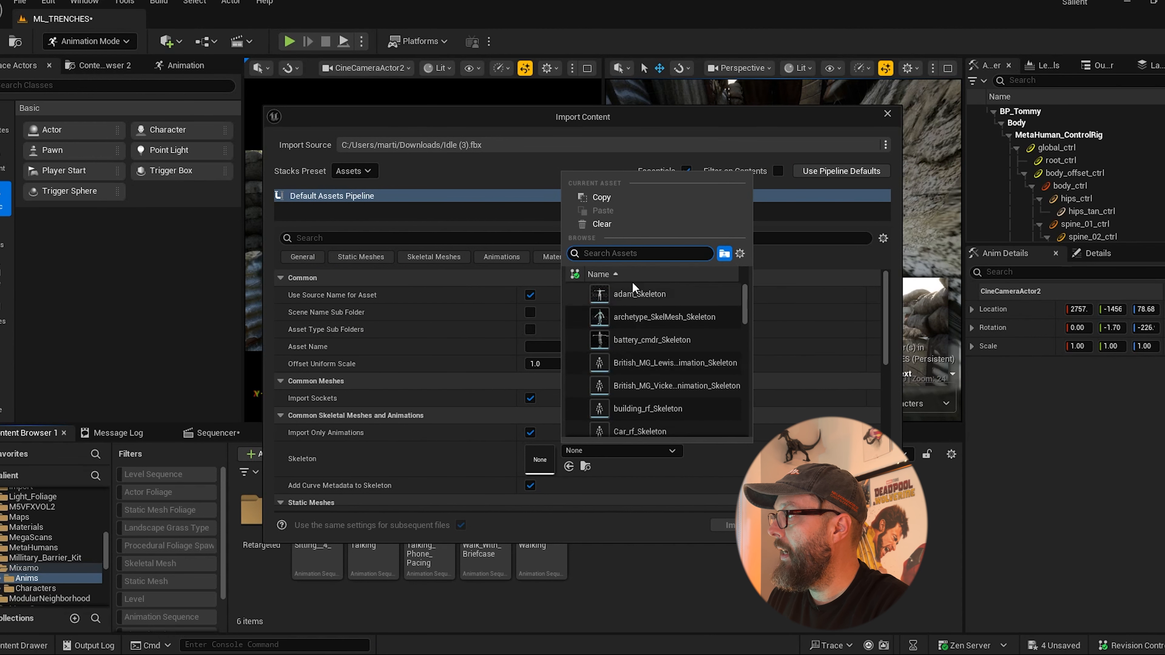
{"action": "key", "text": "Escape"}
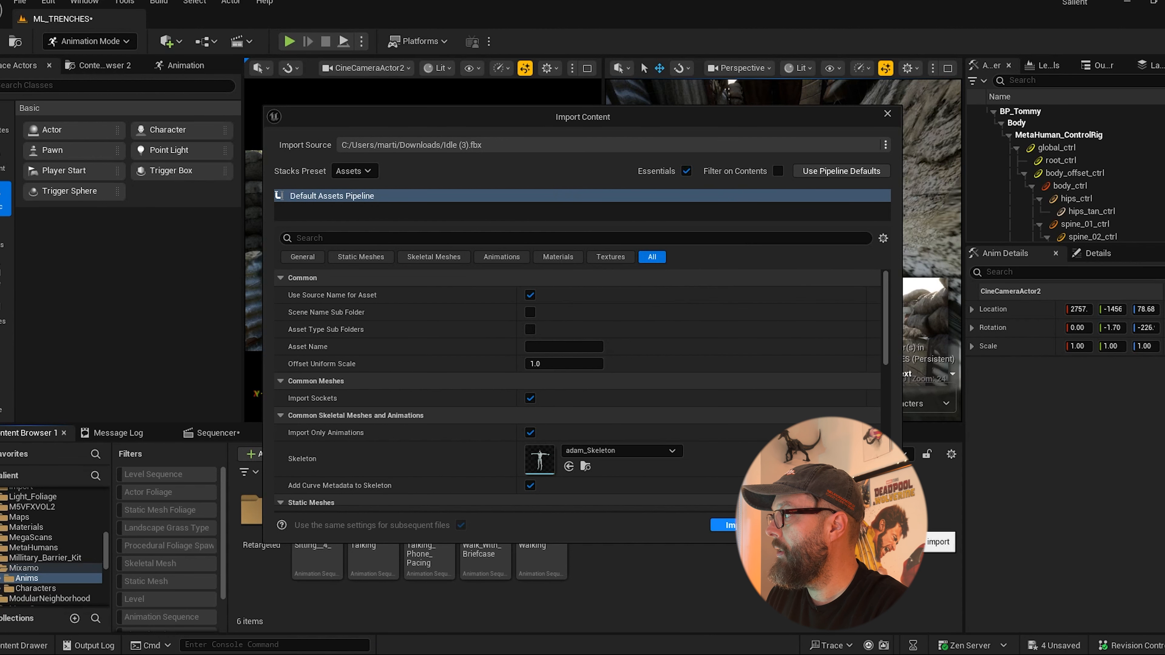
{"action": "left_click", "coordinate": [727, 525]}
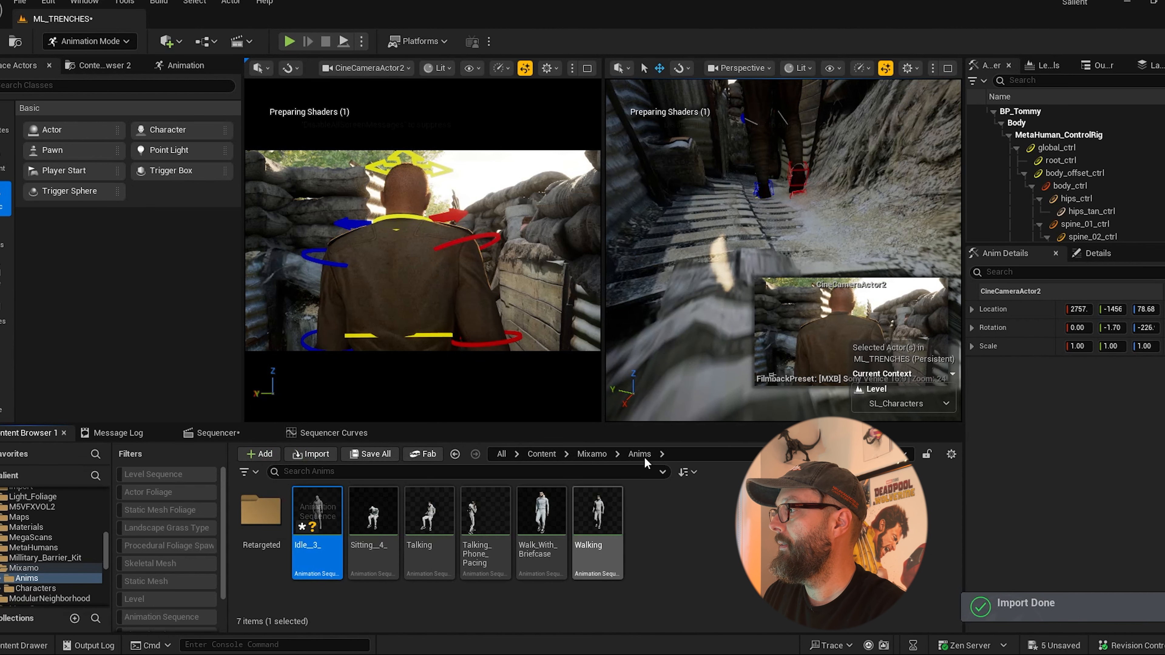
Set up retargeting of the imported Idle__3_ animation from SM_Adam to Tommy's m_med_nrw_body mesh.
{"action": "right_click", "coordinate": [318, 507]}
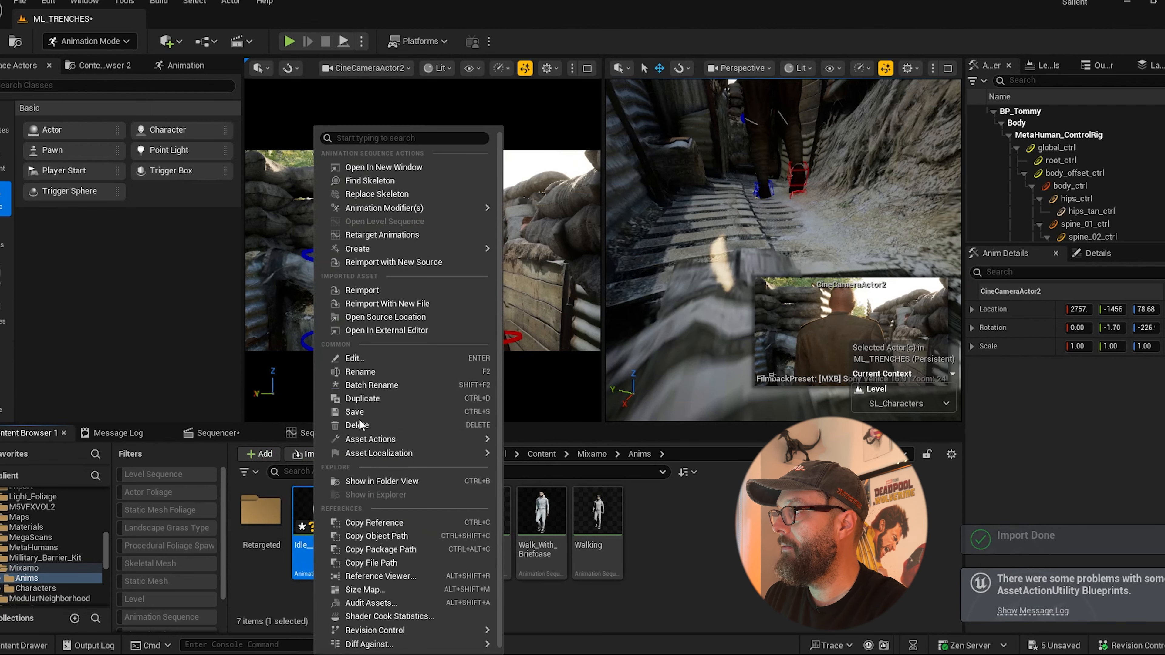
{"action": "left_click", "coordinate": [391, 238]}
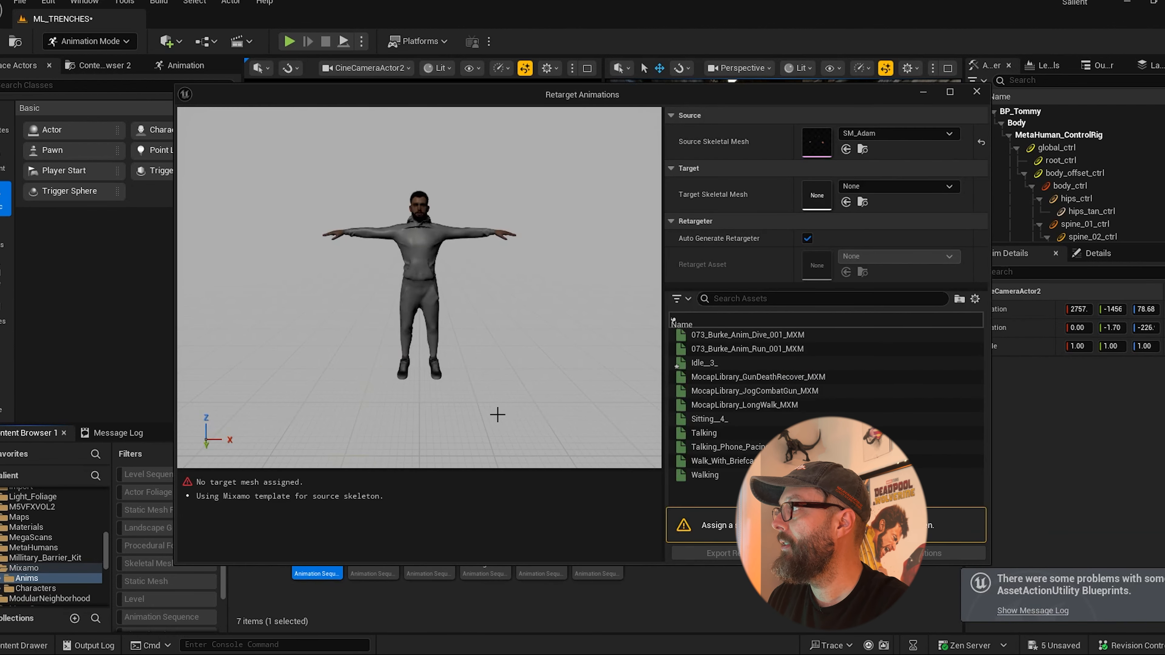
{"action": "left_click", "coordinate": [900, 188]}
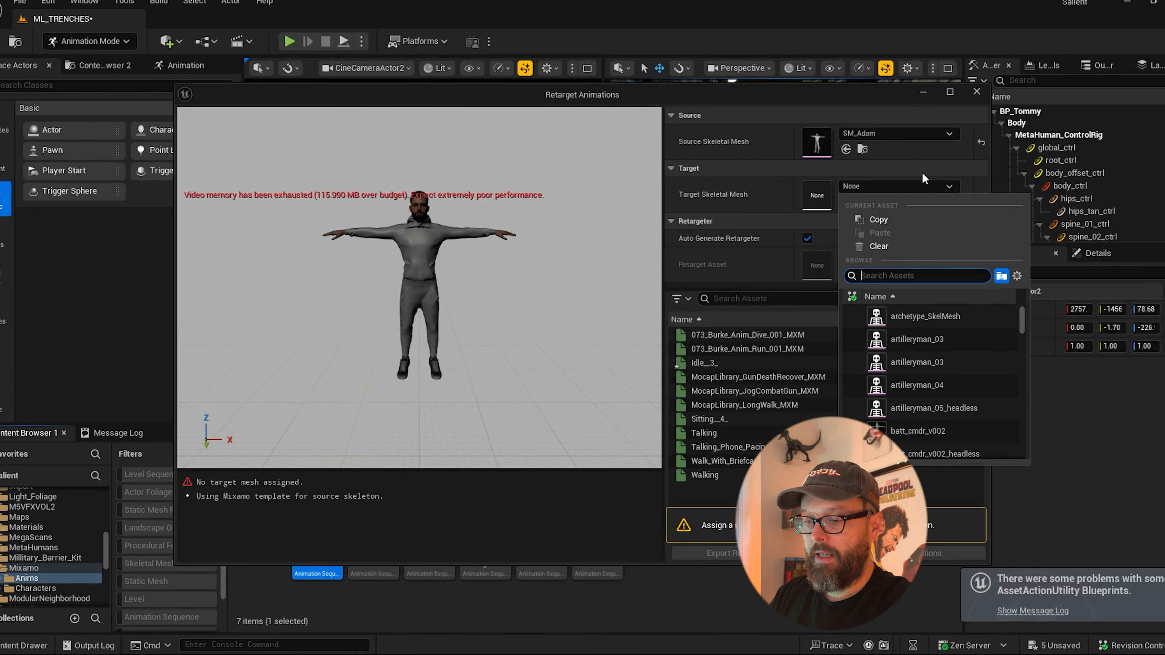
{"action": "type", "text": "tommy"}
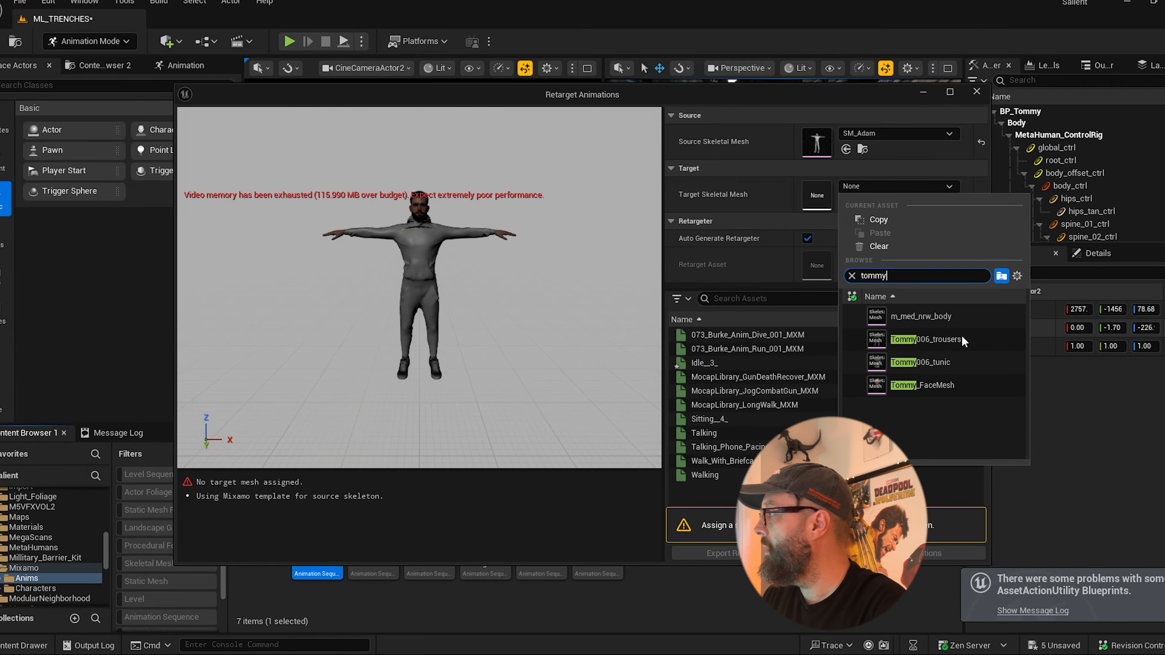
{"action": "left_click", "coordinate": [925, 314]}
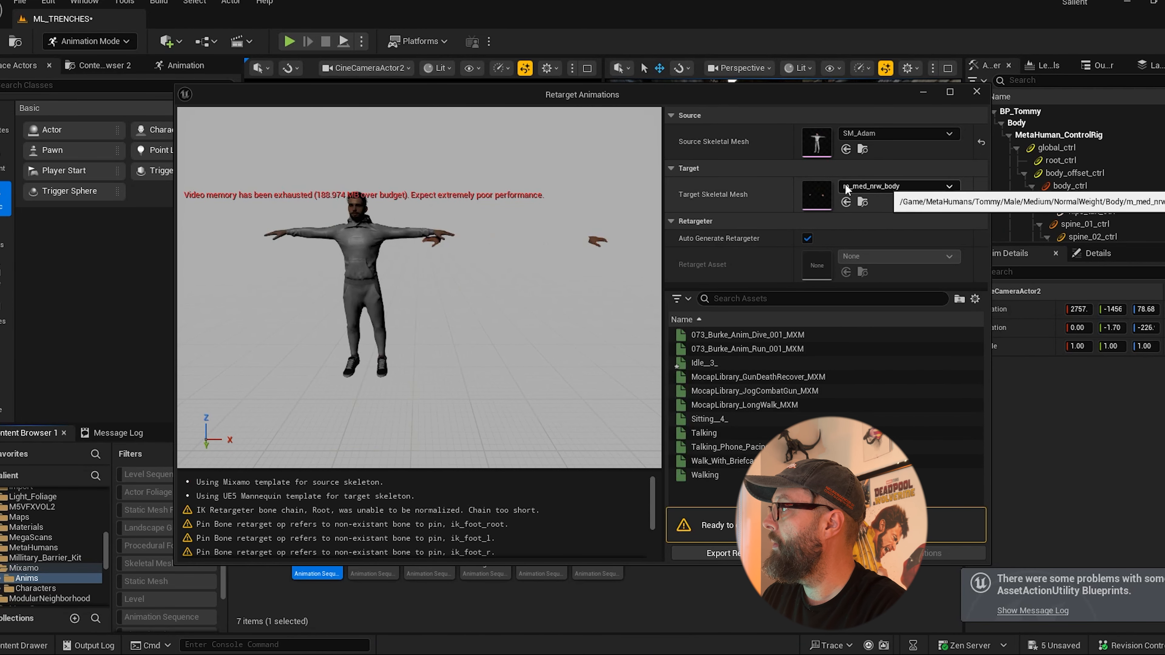
{"action": "left_click", "coordinate": [735, 363]}
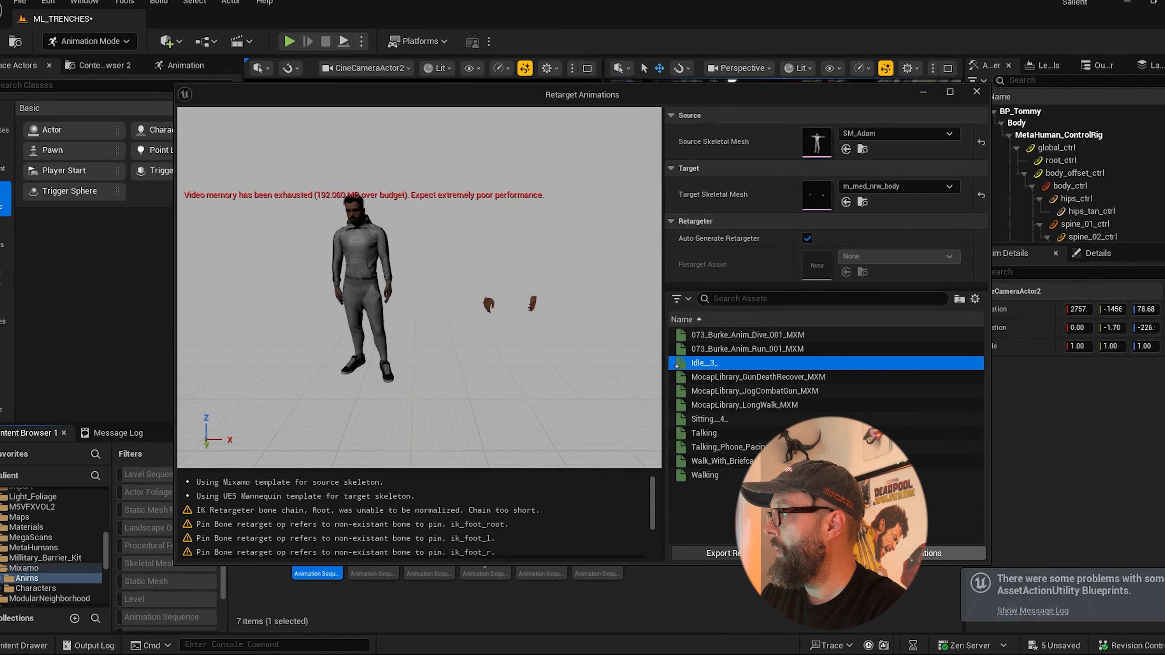
Export the retargeted idle animation to Mixamo/Anims/Retargeted with the suffix _RTG, keeping referenced assets and additive flags included.
{"action": "left_click", "coordinate": [952, 553]}
{"action": "scroll", "coordinate": [664, 254], "scroll_direction": "down", "scroll_amount": 10}
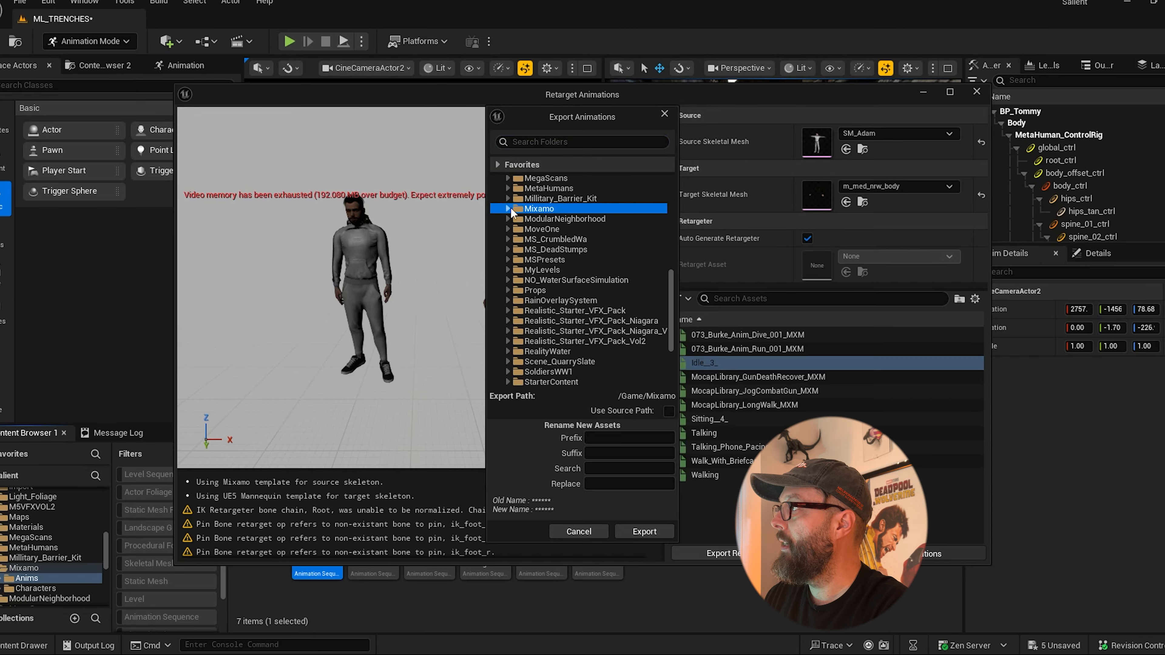
{"action": "left_click", "coordinate": [508, 210]}
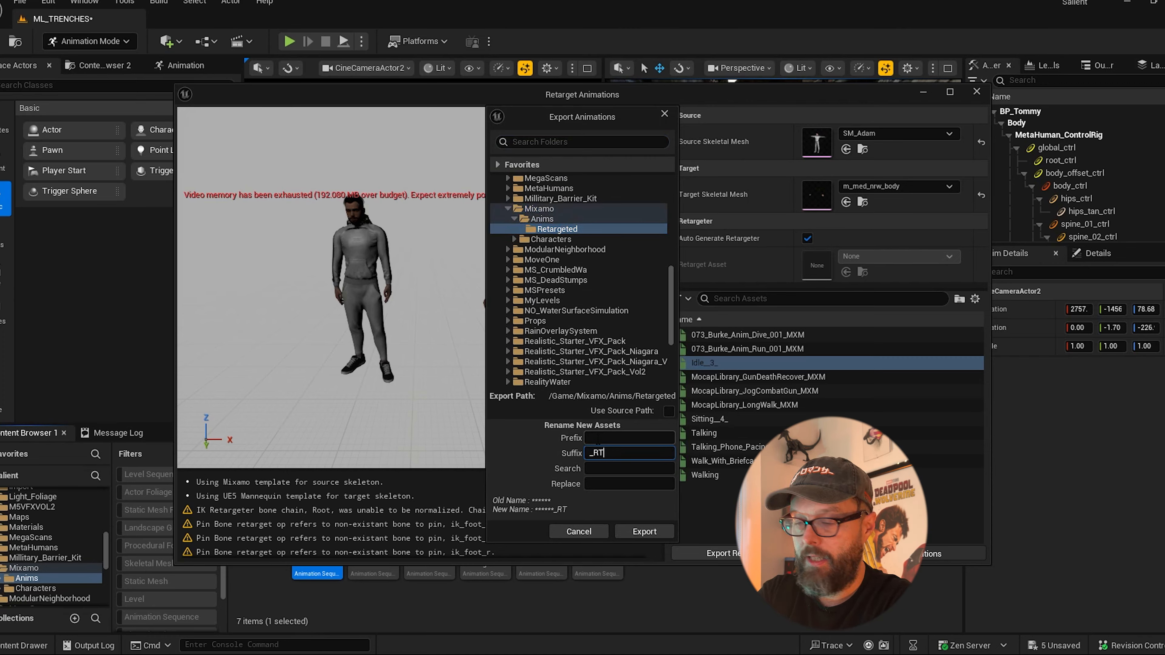
{"action": "left_click", "coordinate": [647, 532]}
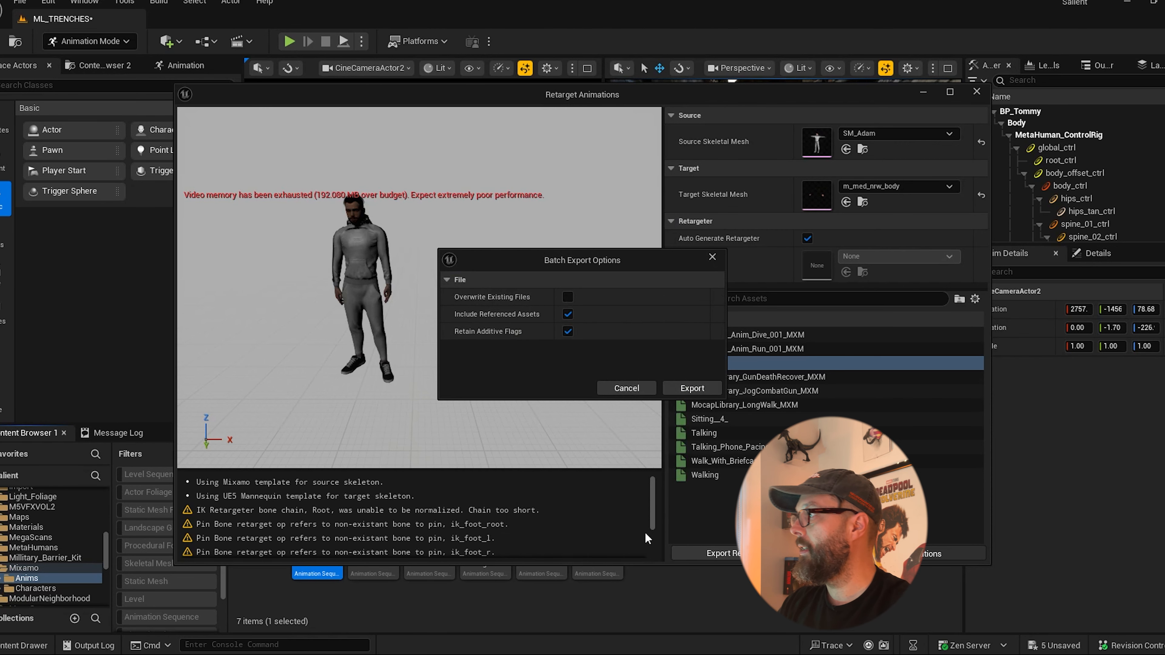
{"action": "left_click", "coordinate": [711, 387]}
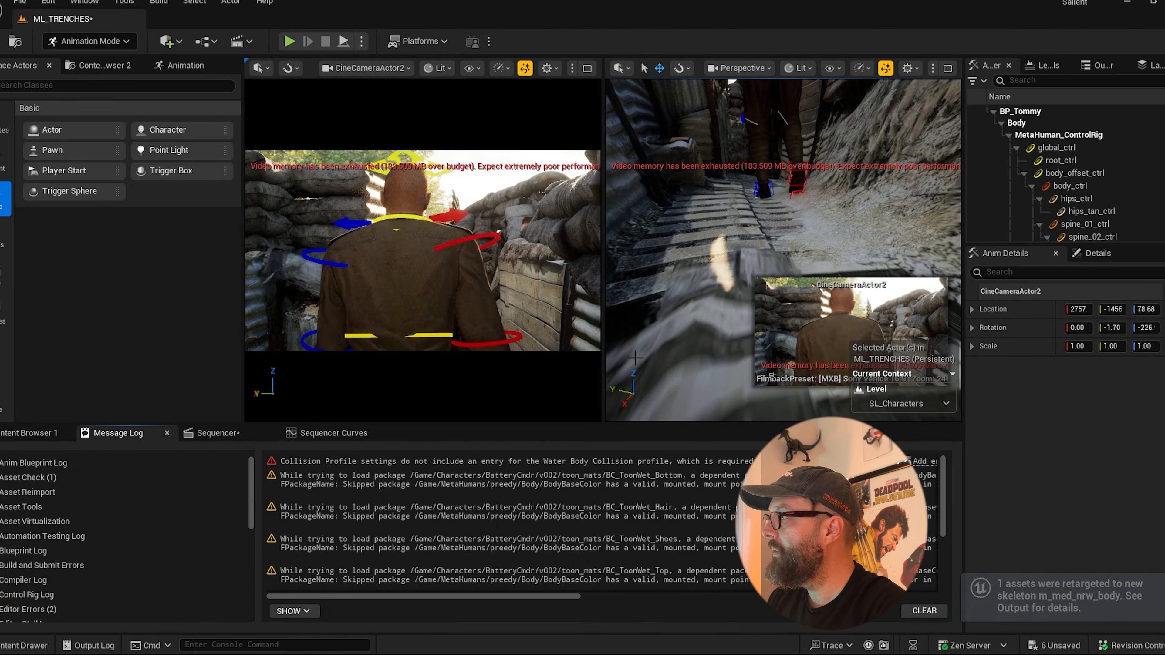
In Sequencer, add the Idle__3__RTG animation to BP_Hill's Body track at frame 1488.
{"action": "left_click", "coordinate": [243, 433]}
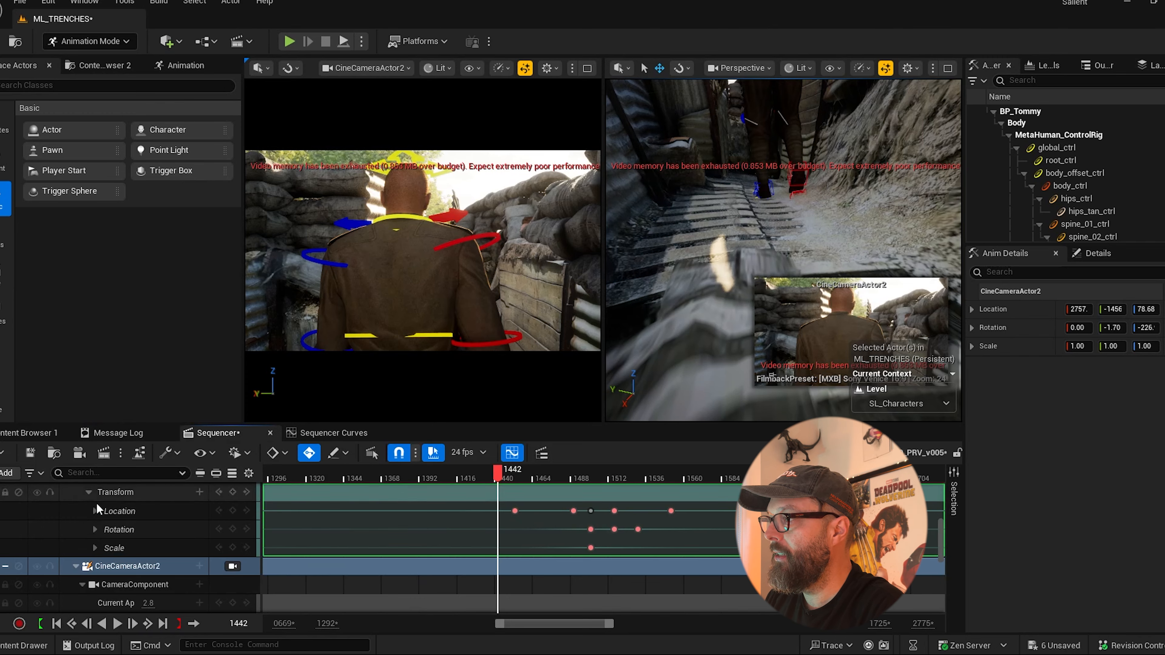
{"action": "scroll", "coordinate": [122, 543], "scroll_direction": "up", "scroll_amount": 5}
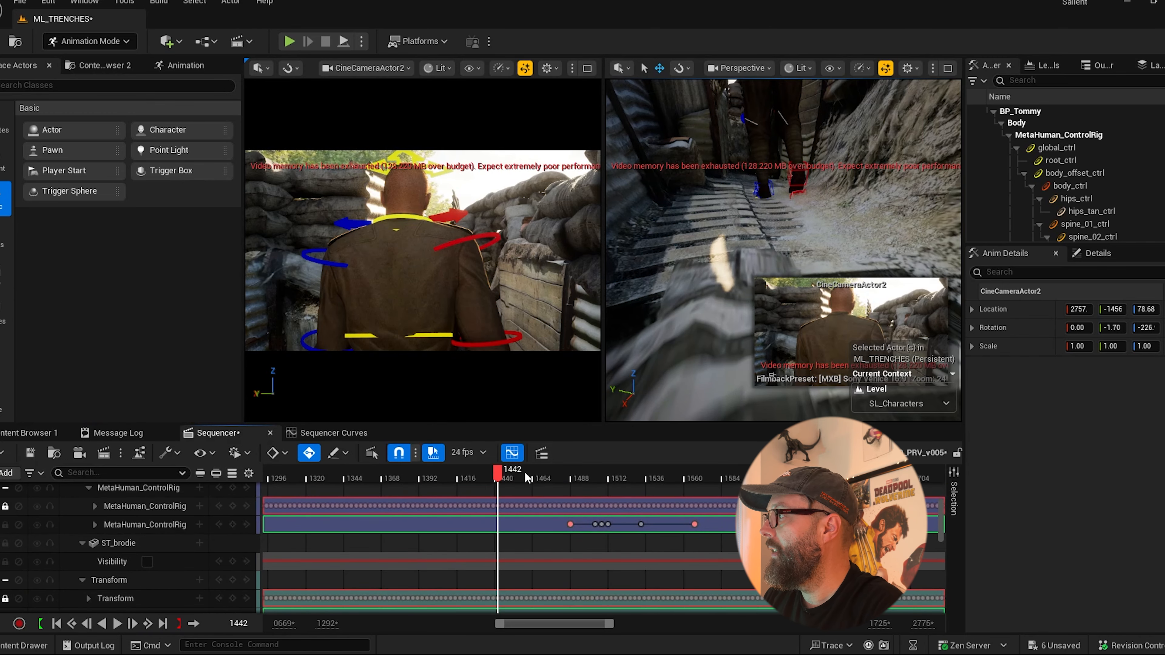
{"action": "left_click", "coordinate": [570, 473]}
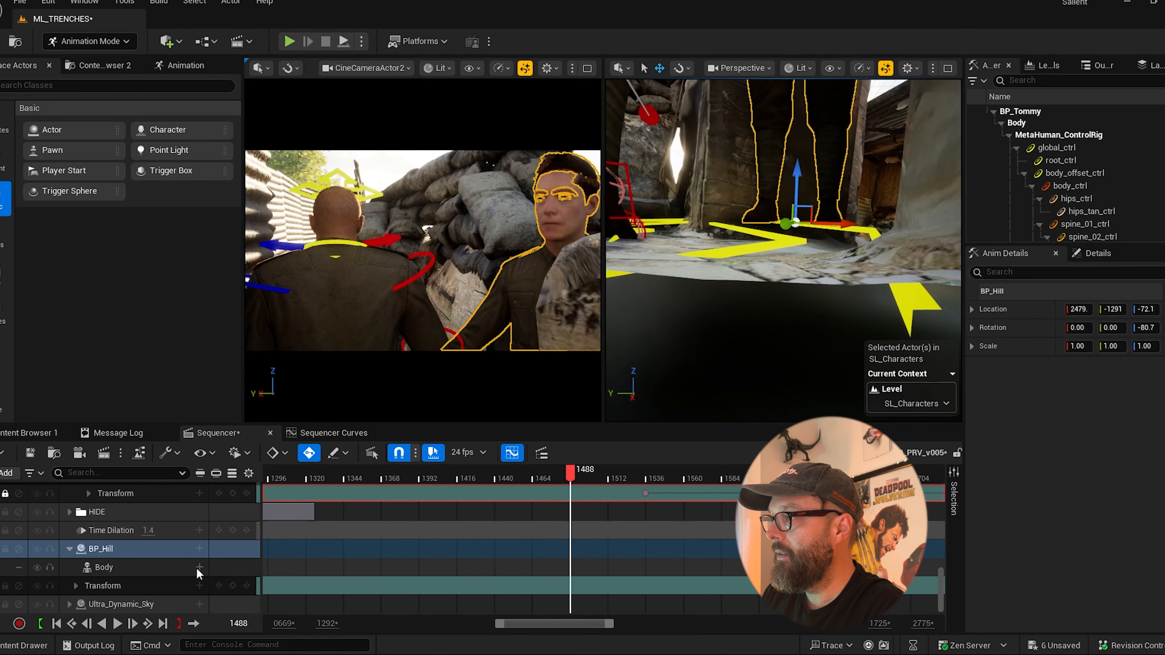
{"action": "left_click", "coordinate": [198, 569]}
{"action": "mouse_move", "coordinate": [235, 79]}
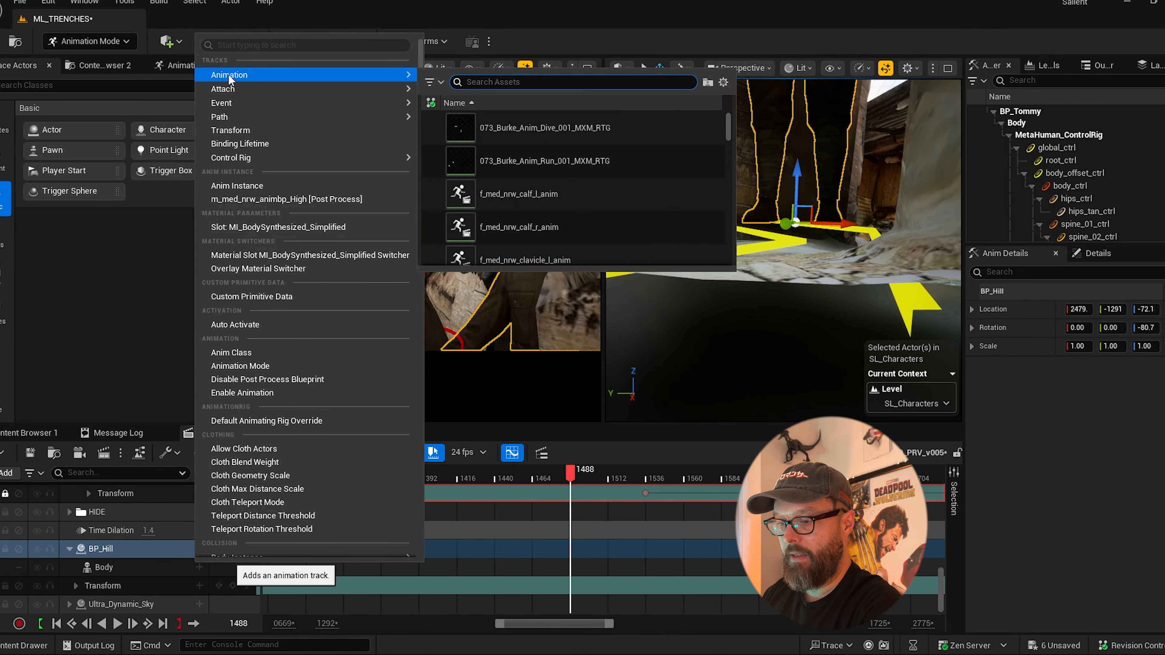
{"action": "type", "text": "id"}
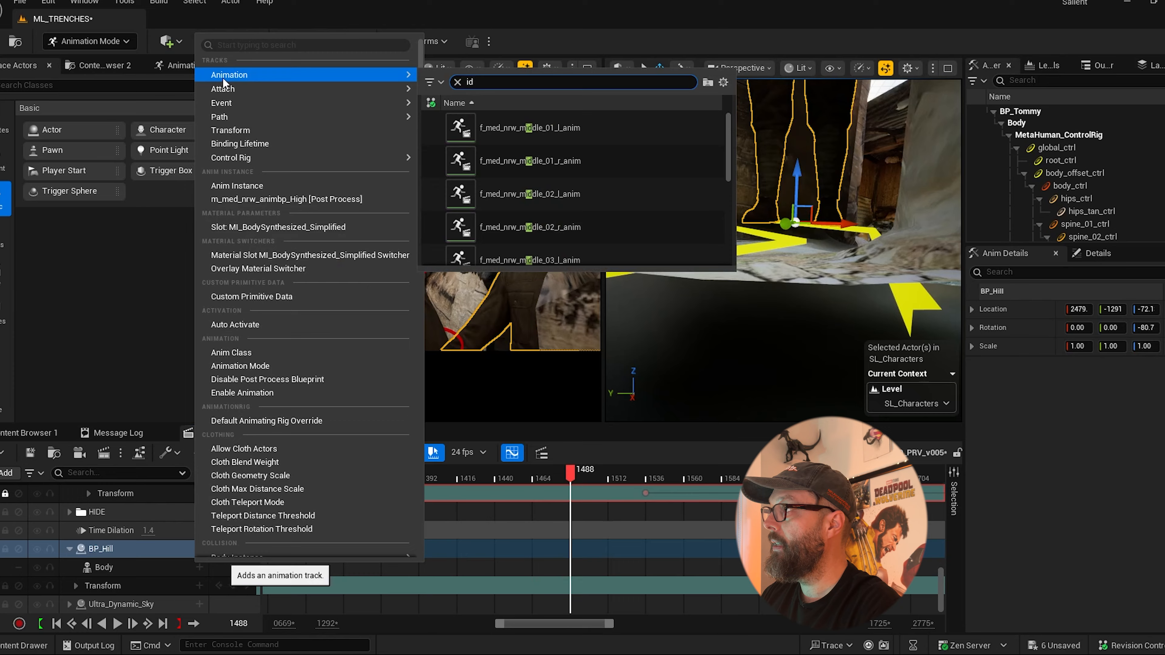
{"action": "type", "text": "l"}
{"action": "left_click", "coordinate": [514, 128]}
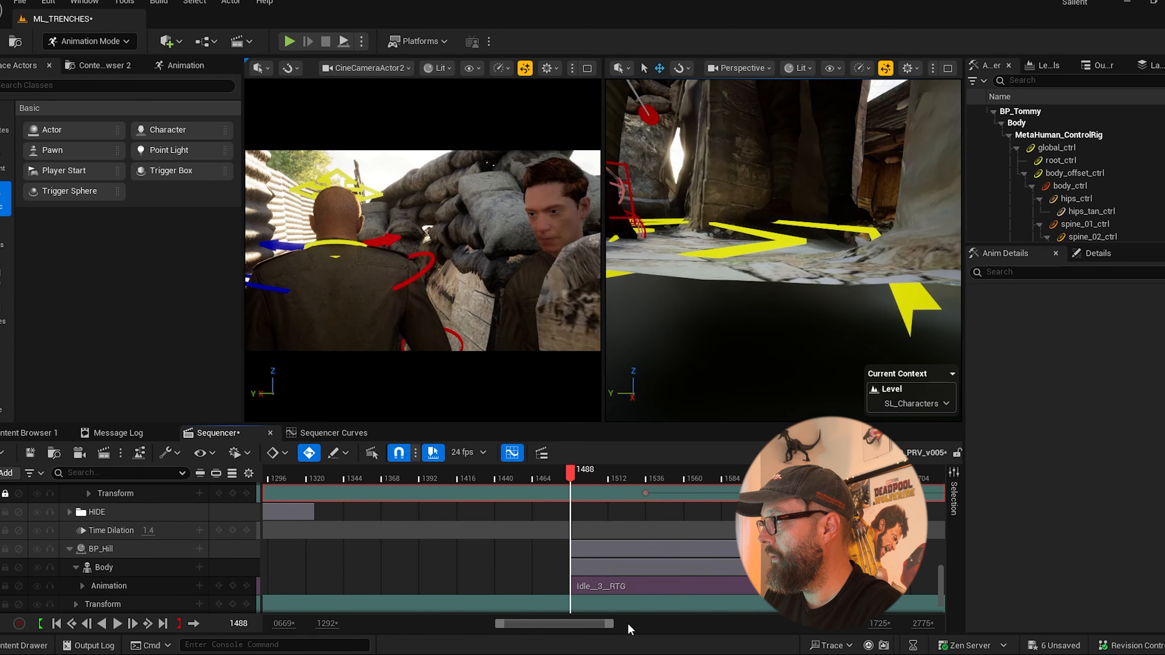
Shift the Idle__3__RTG clip to start at about frame 1293 and bake BP_Hill's Body to MetaHuman_ControlRig.
{"action": "left_click_drag", "start_coordinate": [610, 624], "coordinate": [748, 625]}
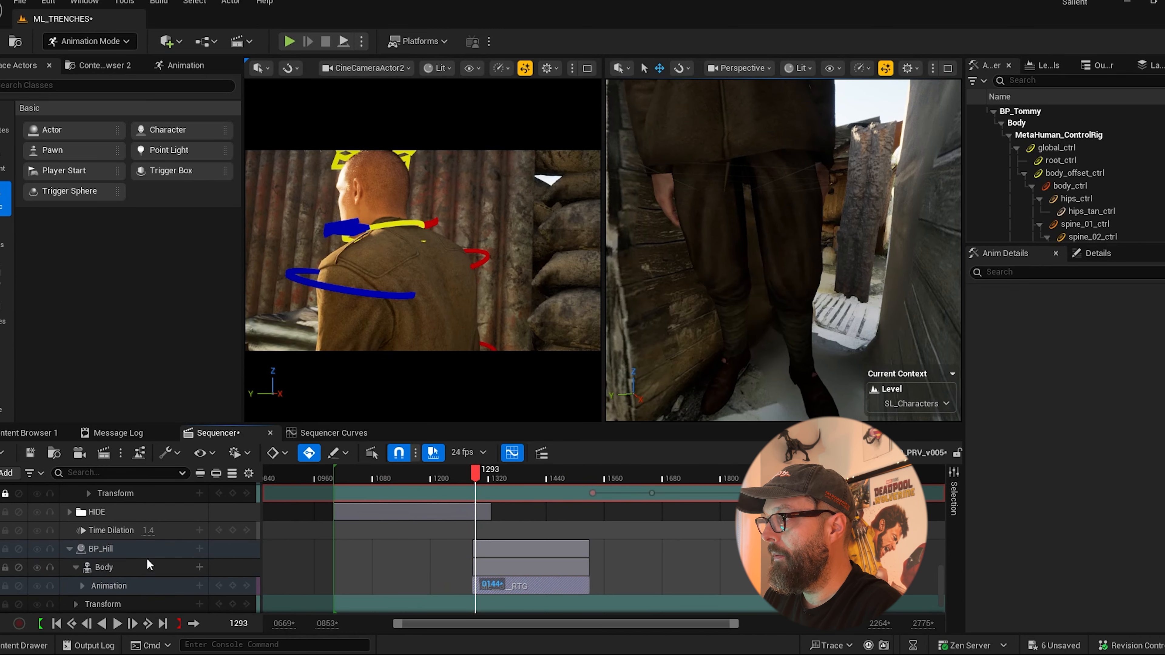
{"action": "left_click", "coordinate": [147, 562]}
{"action": "right_click", "coordinate": [124, 569]}
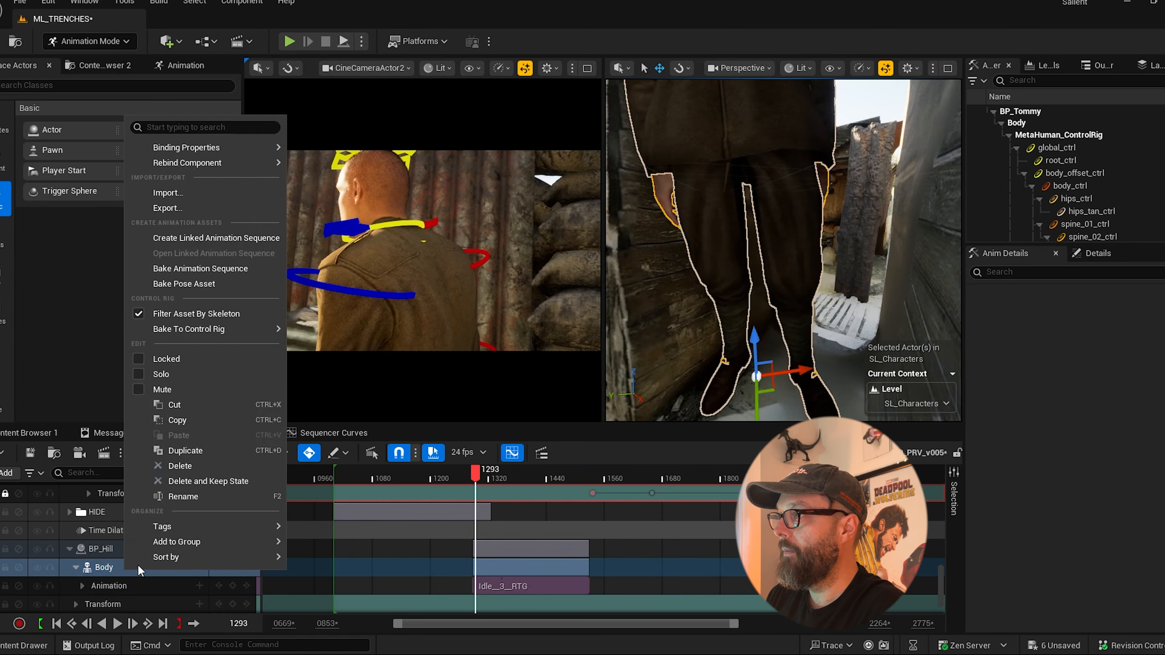
{"action": "mouse_move", "coordinate": [200, 333]}
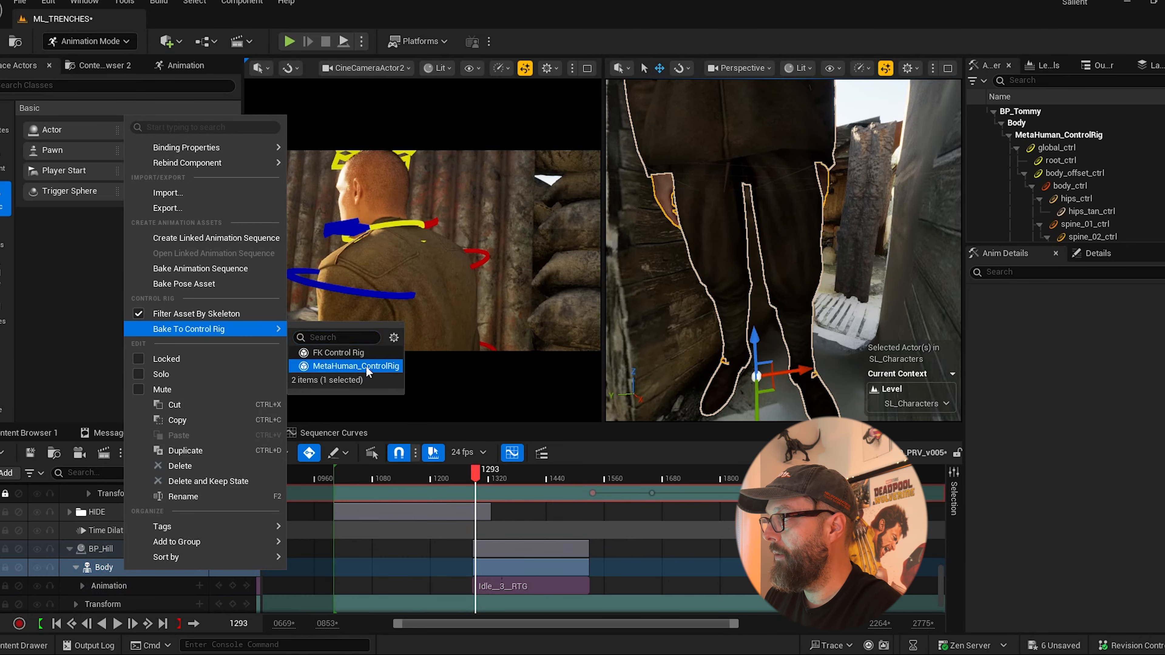
{"action": "left_click", "coordinate": [355, 367]}
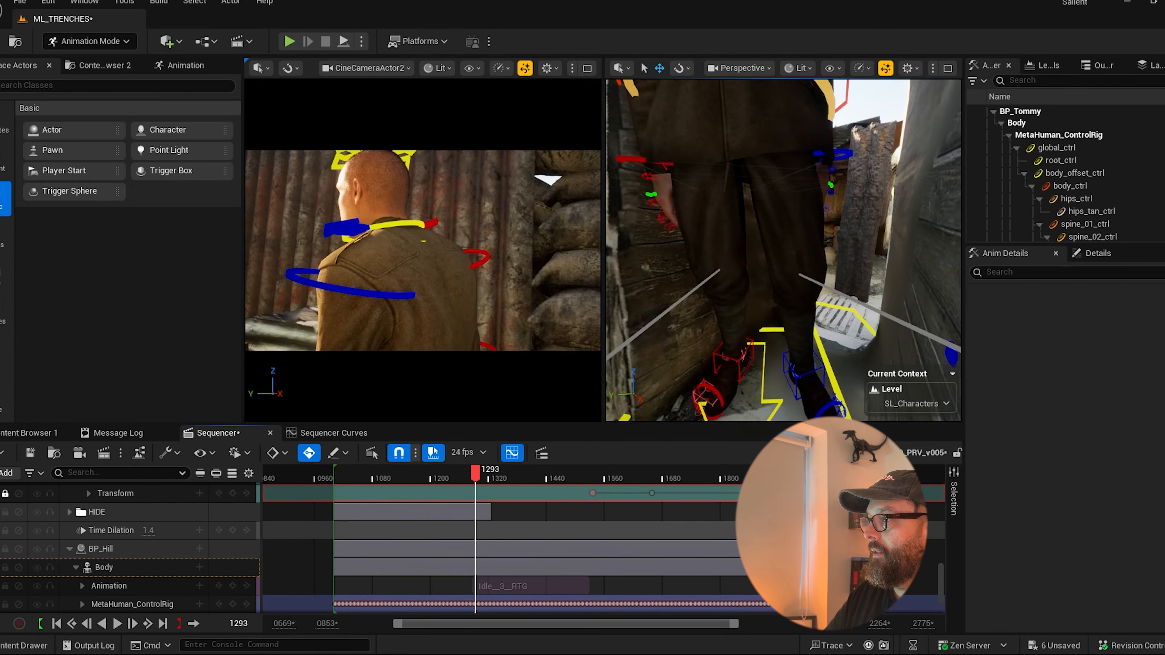
Add an additive section to BP_Hill's MetaHuman_ControlRig, lock the baked section, and key the new section at frame 1293.
{"action": "right_click_drag", "start_coordinate": [450, 569], "coordinate": [455, 455]}
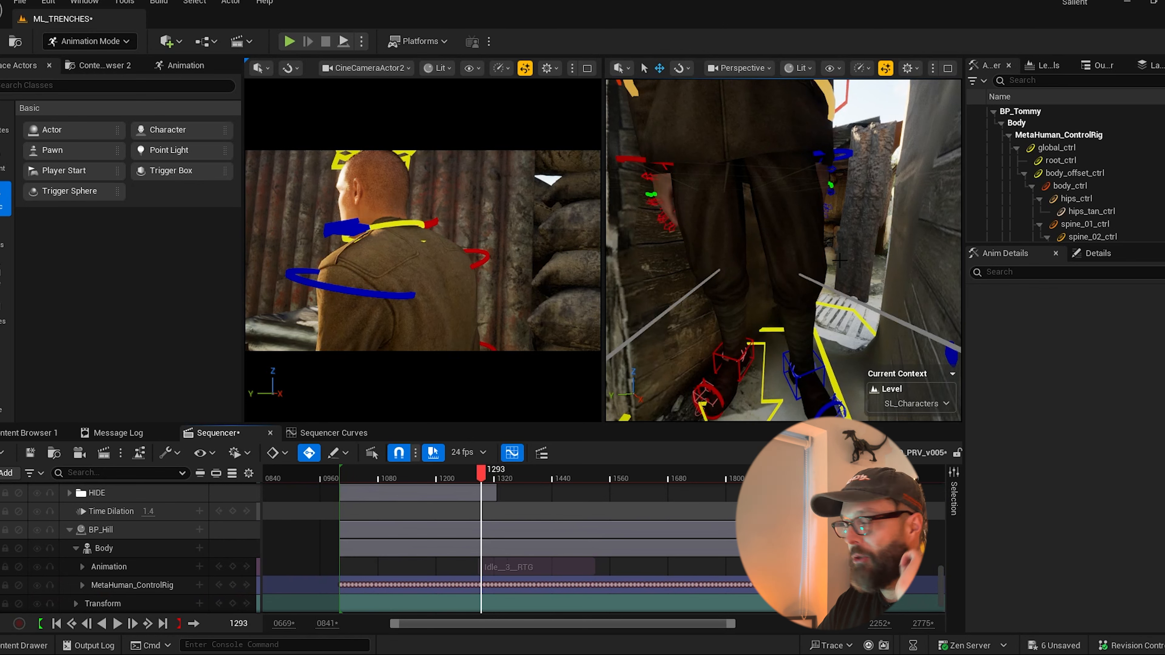
{"action": "right_click_drag", "start_coordinate": [793, 244], "coordinate": [839, 257]}
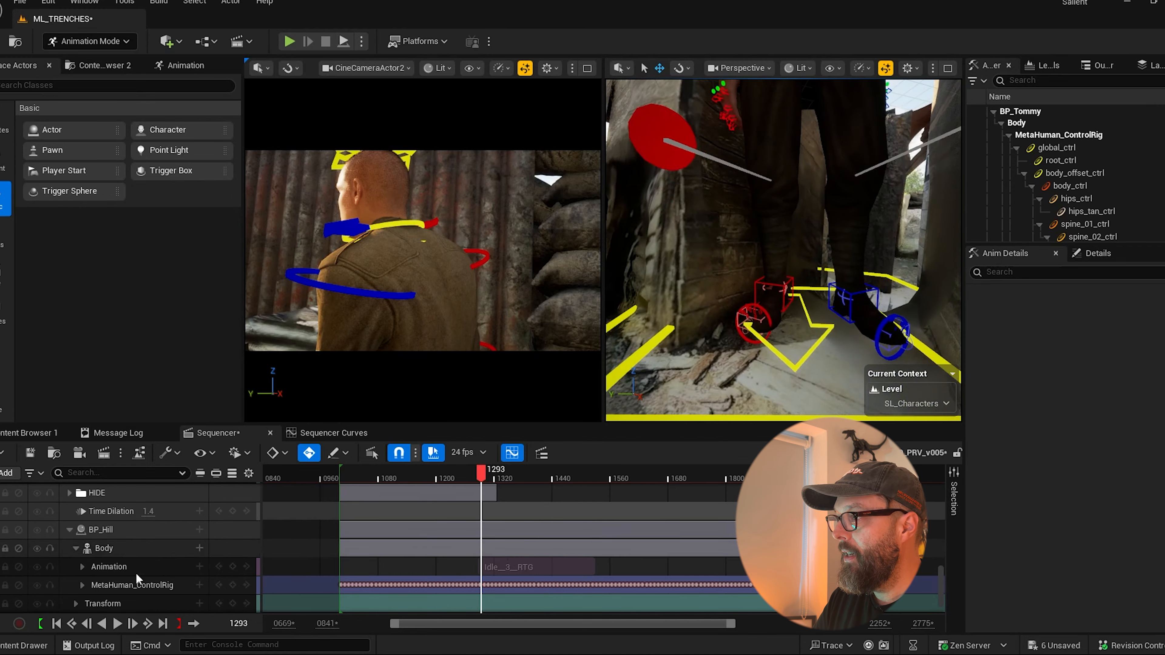
{"action": "left_click", "coordinate": [183, 585]}
{"action": "left_click", "coordinate": [200, 585]}
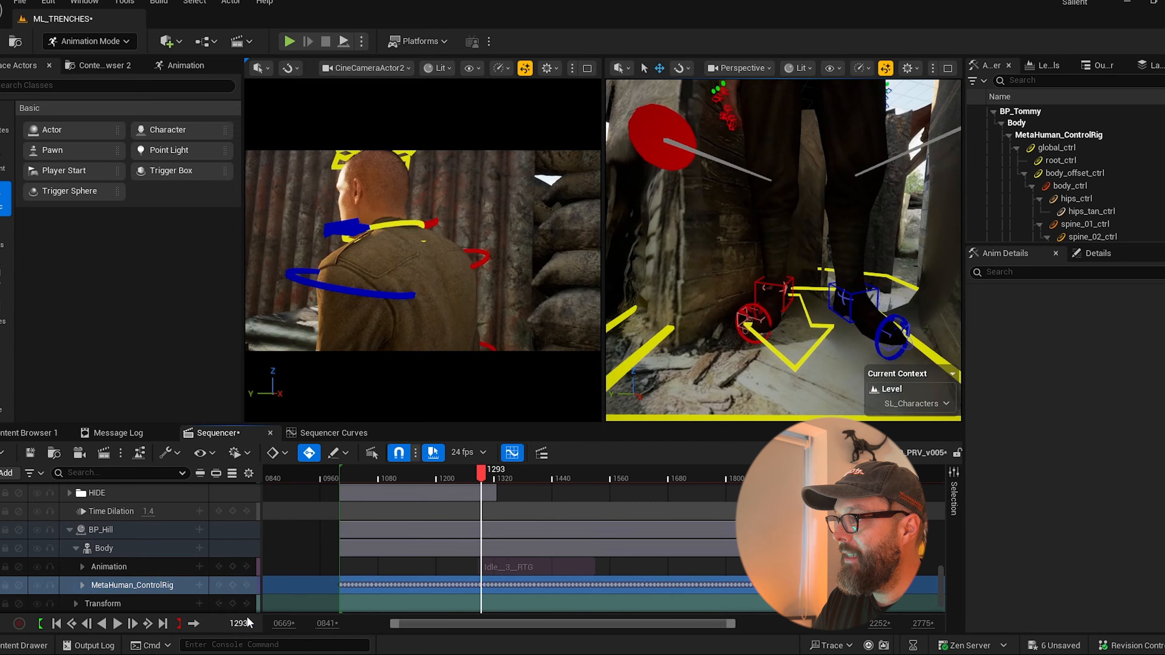
{"action": "scroll", "coordinate": [129, 557], "scroll_direction": "down", "scroll_amount": 3}
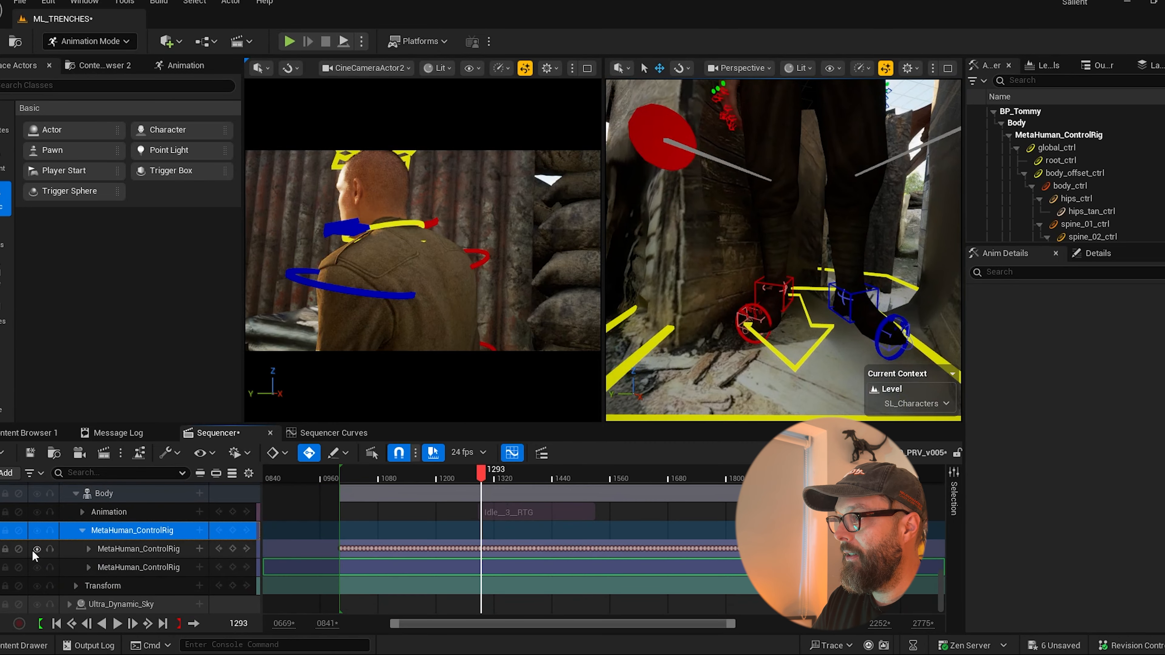
{"action": "left_click", "coordinate": [385, 545]}
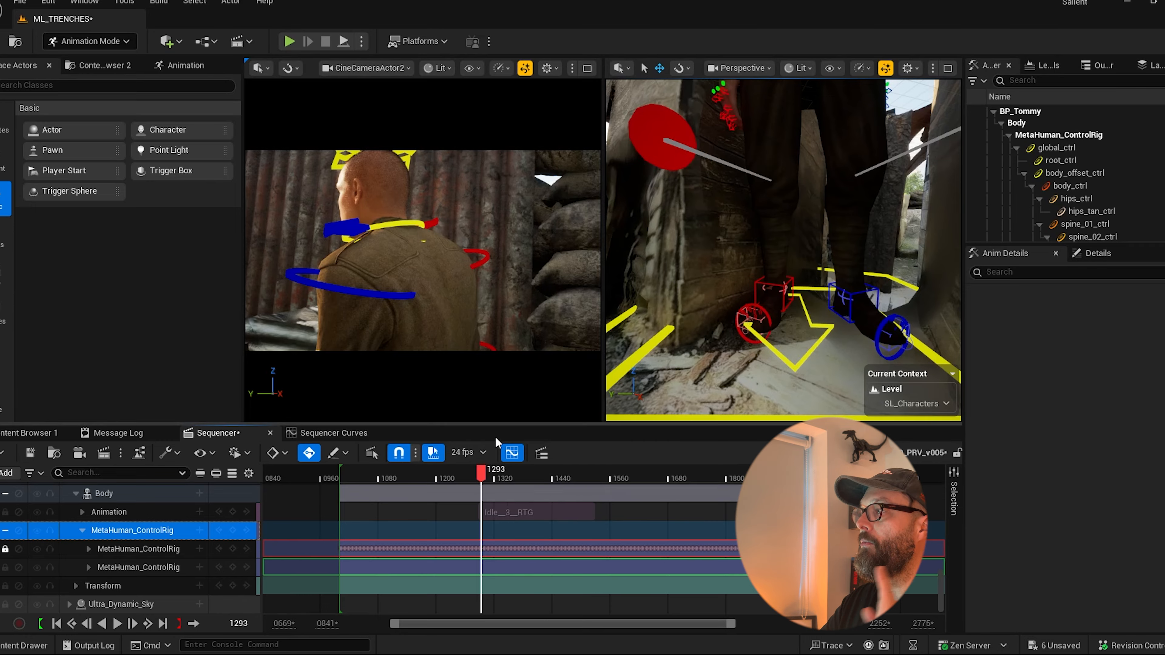
{"action": "left_click", "coordinate": [198, 572]}
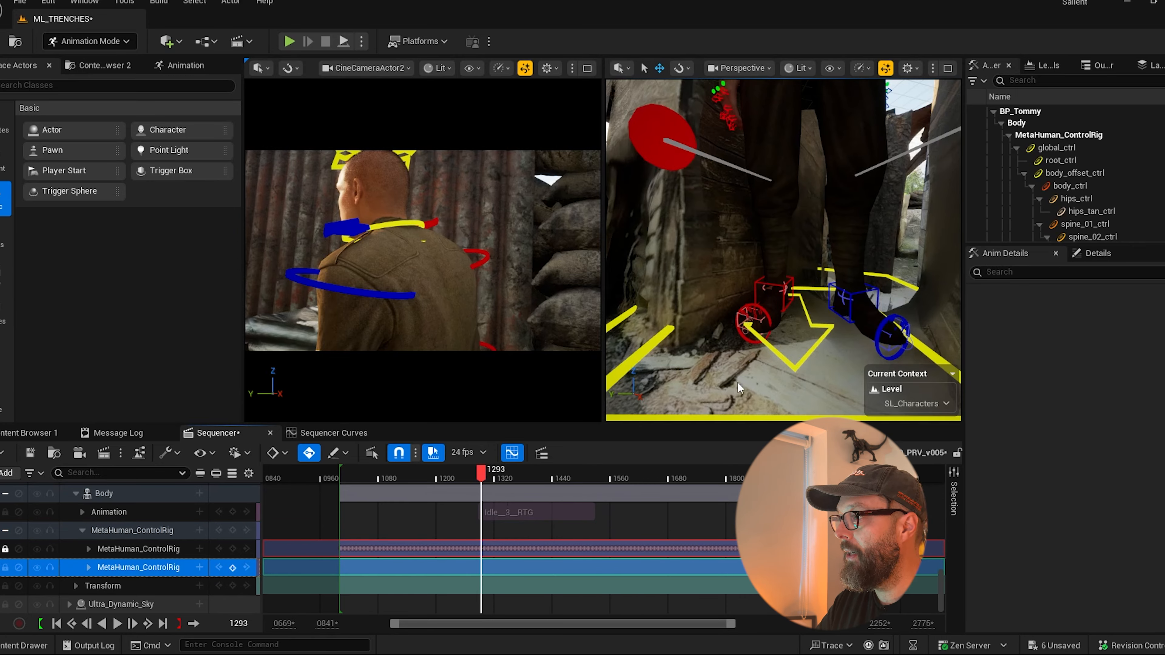
Move BP_Hill's right foot control, foot_r_ik_ctrl, at frame 1293 to begin reshaping the standing pose.
{"action": "right_click_drag", "start_coordinate": [808, 338], "coordinate": [826, 293]}
{"action": "left_click", "coordinate": [905, 202]}
{"action": "left_click_drag", "start_coordinate": [873, 200], "coordinate": [863, 198]}
{"action": "left_click", "coordinate": [853, 360]}
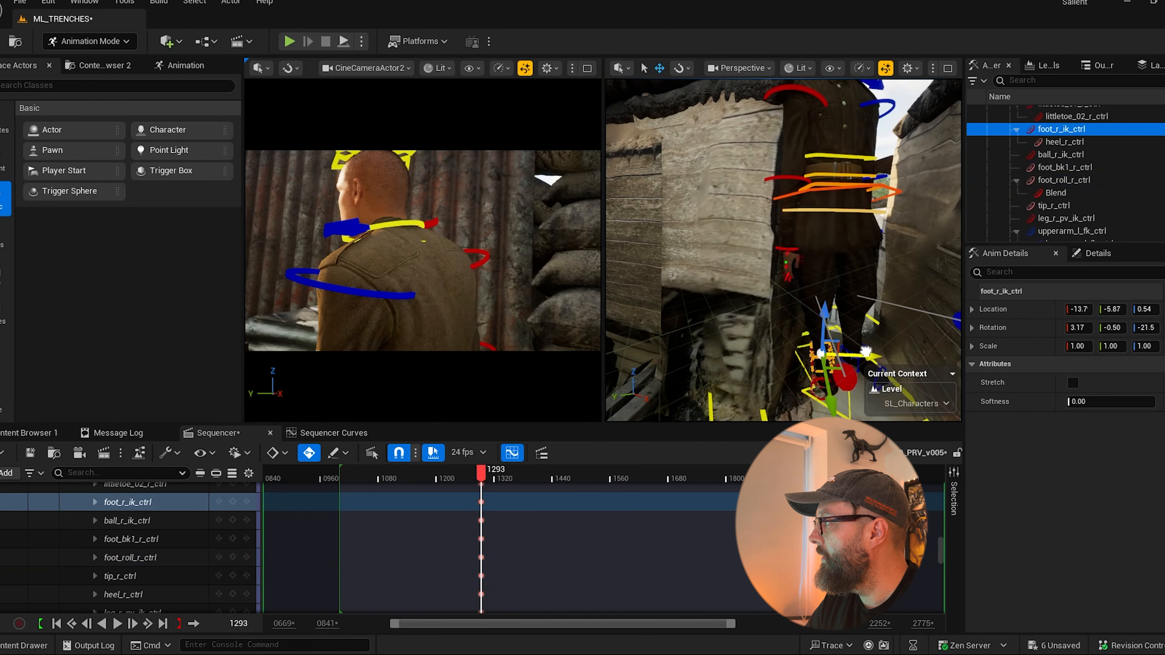
{"action": "left_click_drag", "start_coordinate": [844, 367], "coordinate": [837, 362]}
Rotate and reposition foot_r_ik_ctrl to about location -21.0, -2.85, 3.05 and rotation 15.05, -33.1, -23.6.
{"action": "right_click_drag", "start_coordinate": [837, 321], "coordinate": [779, 317]}
{"action": "left_click", "coordinate": [793, 212]}
{"action": "key", "text": "e"}
{"action": "left_click_drag", "start_coordinate": [815, 215], "coordinate": [817, 204]}
{"action": "left_click", "coordinate": [761, 360]}
{"action": "mouse_move", "coordinate": [780, 298]}
{"action": "right_mouse_down"}
{"action": "mouse_move", "coordinate": [798, 275]}
{"action": "mouse_move", "coordinate": [789, 302]}
{"action": "mouse_move", "coordinate": [780, 284]}
{"action": "right_mouse_up"}
{"action": "key", "text": "w"}
{"action": "left_click_drag", "start_coordinate": [778, 229], "coordinate": [774, 216]}
{"action": "mouse_move", "coordinate": [780, 257]}
{"action": "right_mouse_down"}
{"action": "mouse_move", "coordinate": [807, 285]}
{"action": "mouse_move", "coordinate": [780, 257]}
{"action": "right_mouse_up"}
{"action": "key", "text": "e"}
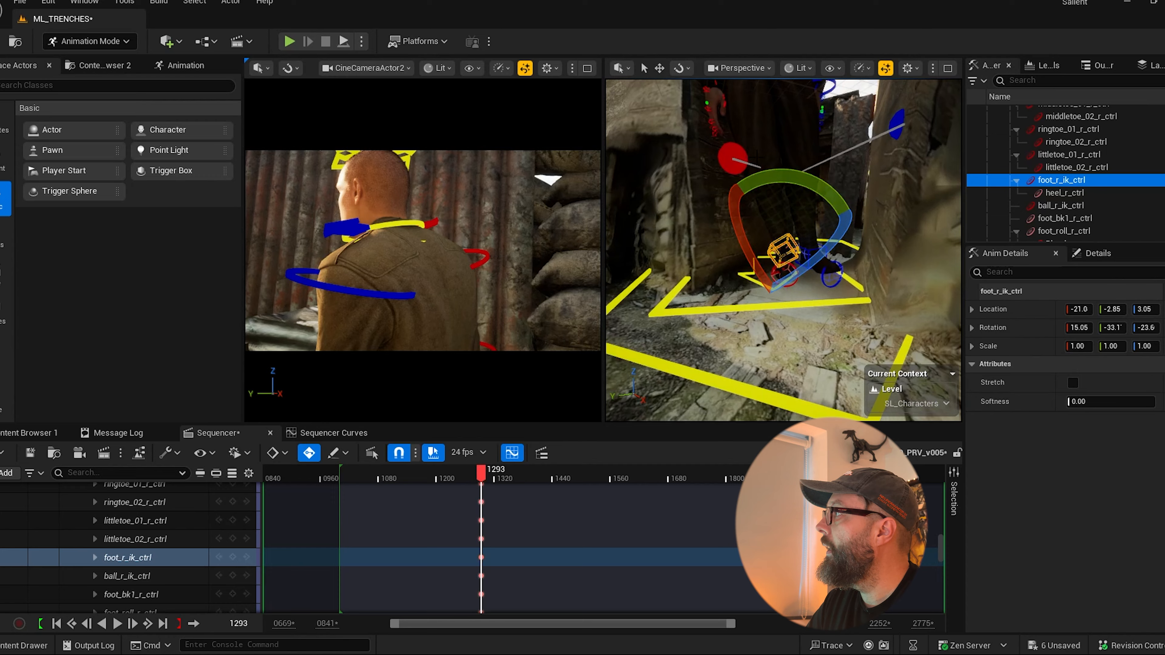
Reposition BP_Hill's right leg pole vector control at frame 1293 and adjust the rotation of the surrounding pose.
{"action": "left_click", "coordinate": [731, 158]}
{"action": "key", "text": "w"}
{"action": "right_click_drag", "start_coordinate": [752, 221], "coordinate": [779, 184]}
{"action": "left_click", "coordinate": [759, 167]}
{"action": "left_click", "coordinate": [764, 209]}
{"action": "key", "text": "e"}
{"action": "left_click", "coordinate": [681, 252]}
{"action": "mouse_move", "coordinate": [752, 239]}
{"action": "left_mouse_down"}
{"action": "mouse_move", "coordinate": [725, 229]}
{"action": "mouse_move", "coordinate": [756, 244]}
{"action": "left_mouse_up"}
{"action": "left_click", "coordinate": [795, 303]}
Raise and bend BP_Hill's right arm outward with upperarm_r_fk_ctrl and lowerarm_r_fk_ctrl, rotating the forearm by about -15.72 degrees.
{"action": "right_click_drag", "start_coordinate": [757, 229], "coordinate": [733, 138]}
{"action": "left_click", "coordinate": [756, 229]}
{"action": "key", "text": "w"}
{"action": "left_click", "coordinate": [809, 181]}
{"action": "left_click", "coordinate": [784, 202]}
{"action": "key", "text": "e"}
{"action": "left_click", "coordinate": [779, 165]}
{"action": "left_click_drag", "start_coordinate": [660, 110], "coordinate": [656, 102]}
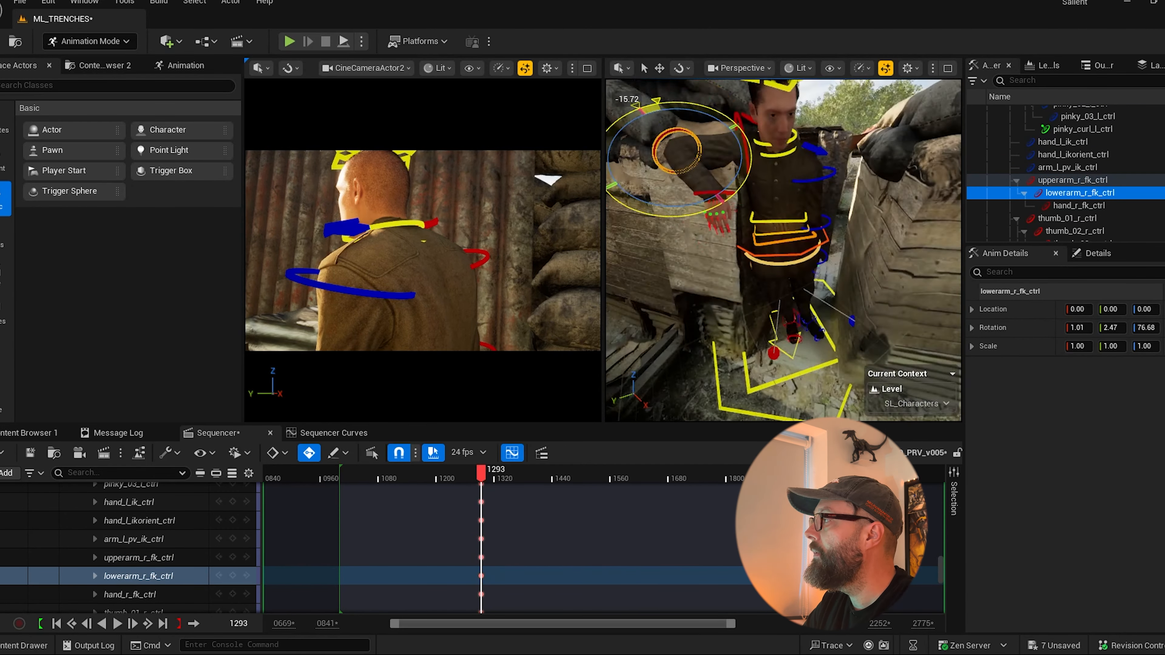
Adjust BP_Hill's stance with body_ctrl and refine the raised right upper arm with upperarm_r_fk_ctrl at frame 1293.
{"action": "right_click_drag", "start_coordinate": [734, 137], "coordinate": [770, 184]}
{"action": "left_click", "coordinate": [779, 239]}
{"action": "right_click_drag", "start_coordinate": [780, 238], "coordinate": [805, 207]}
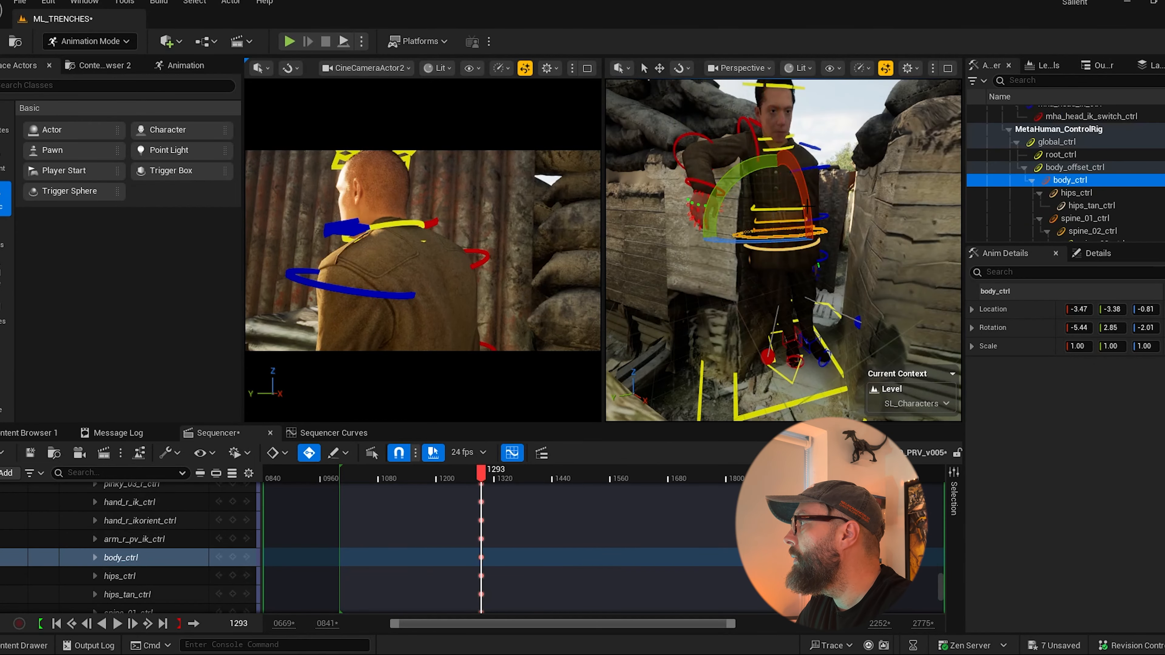
{"action": "left_click", "coordinate": [692, 140]}
Move the pose key on BP_Hill's additive MetaHuman_ControlRig section to the start of the Idle__3__RTG clip, at frame 1290.
{"action": "mouse_move", "coordinate": [481, 472]}
{"action": "left_mouse_down"}
{"action": "mouse_move", "coordinate": [462, 474]}
{"action": "mouse_move", "coordinate": [475, 477]}
{"action": "left_mouse_up"}
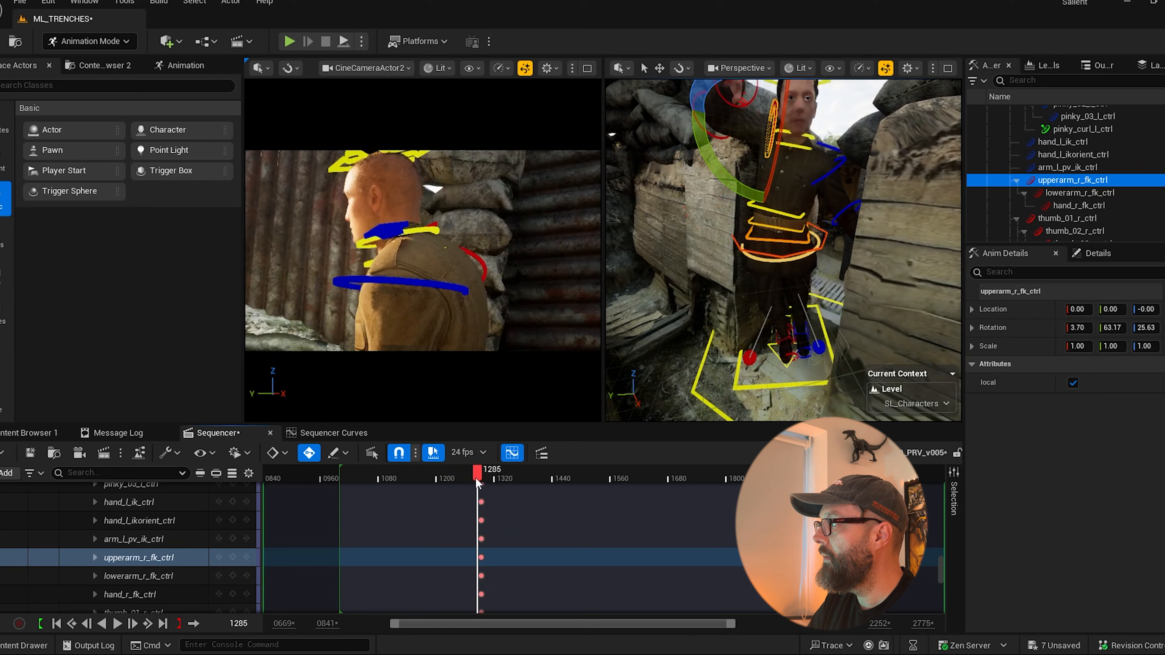
{"action": "left_click_drag", "start_coordinate": [394, 623], "coordinate": [436, 631]}
{"action": "scroll", "coordinate": [431, 577], "scroll_direction": "up", "scroll_amount": 10}
{"action": "mouse_move", "coordinate": [433, 475]}
{"action": "left_mouse_down"}
{"action": "mouse_move", "coordinate": [465, 485]}
{"action": "mouse_move", "coordinate": [427, 475]}
{"action": "left_mouse_up"}
{"action": "left_click_drag", "start_coordinate": [334, 580], "coordinate": [428, 581]}
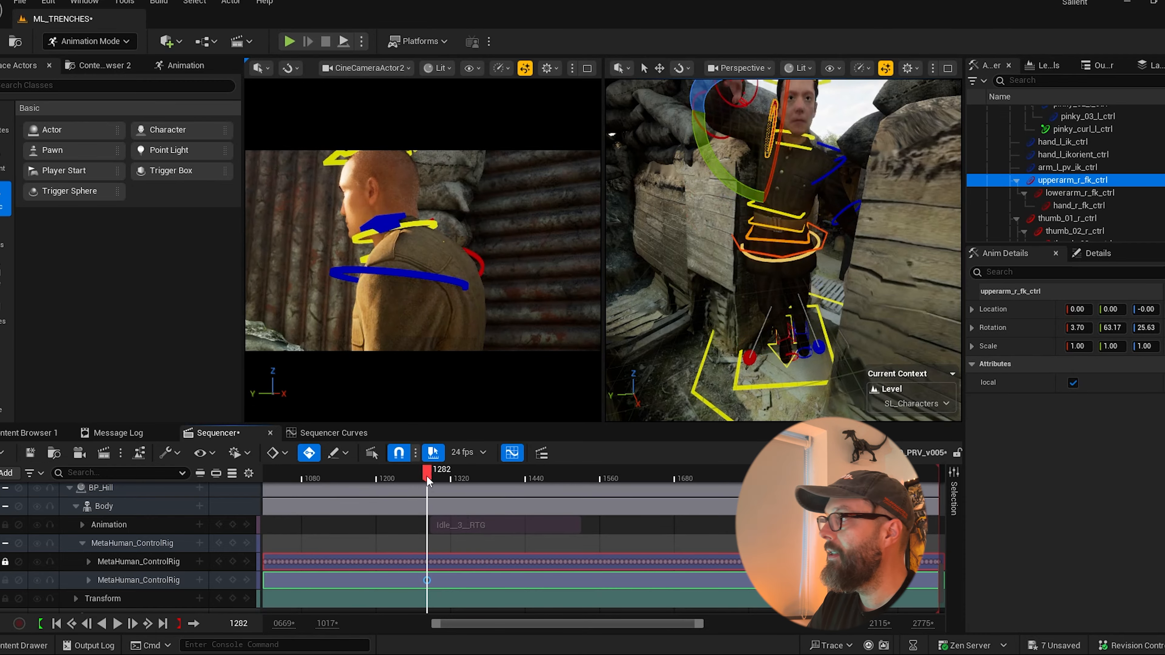
{"action": "left_click_drag", "start_coordinate": [427, 476], "coordinate": [428, 478]}
{"action": "left_click", "coordinate": [426, 581]}
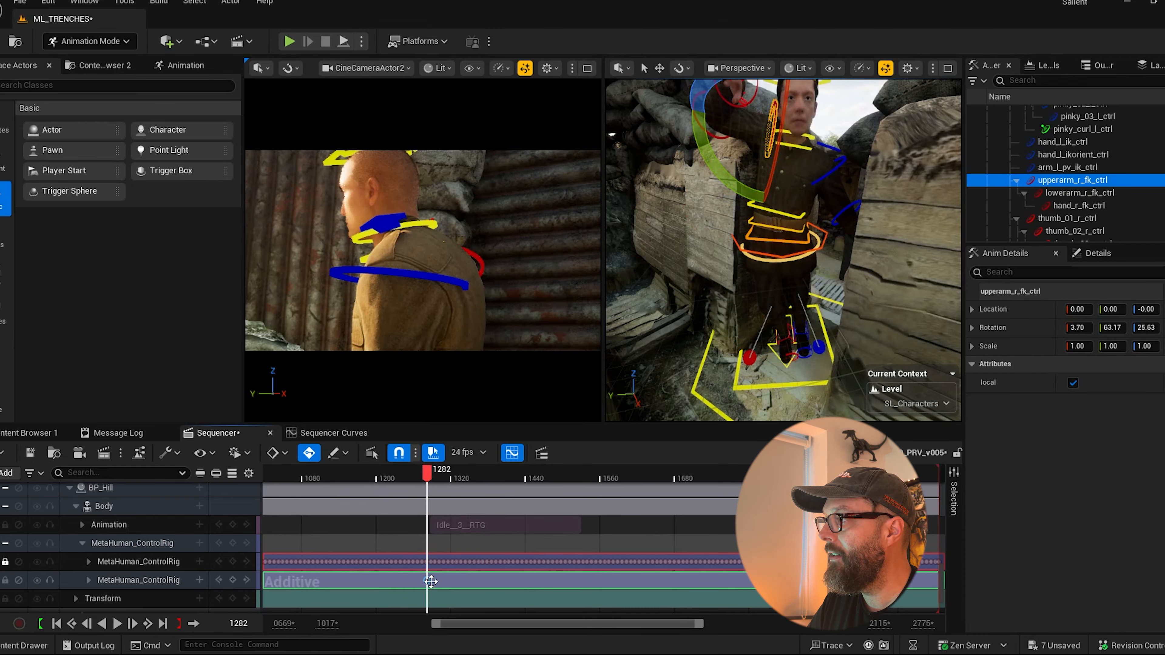
{"action": "left_click_drag", "start_coordinate": [430, 582], "coordinate": [432, 581]}
{"action": "left_click_drag", "start_coordinate": [431, 476], "coordinate": [555, 477]}
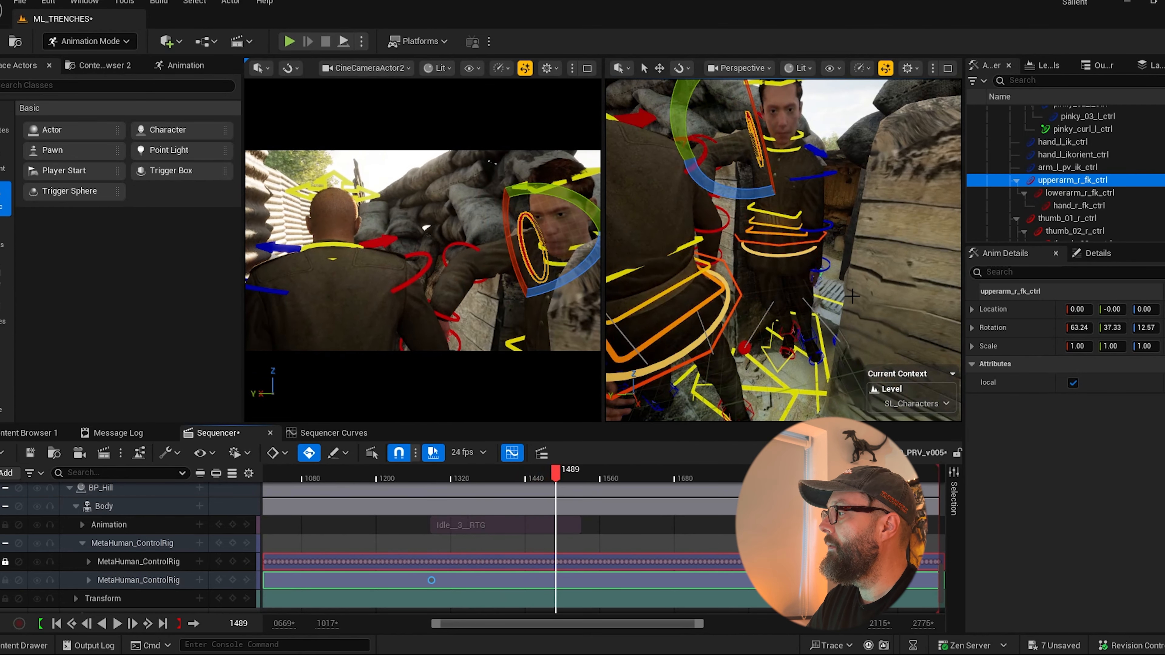
{"action": "right_click_drag", "start_coordinate": [852, 296], "coordinate": [825, 257]}
{"action": "left_click", "coordinate": [678, 273]}
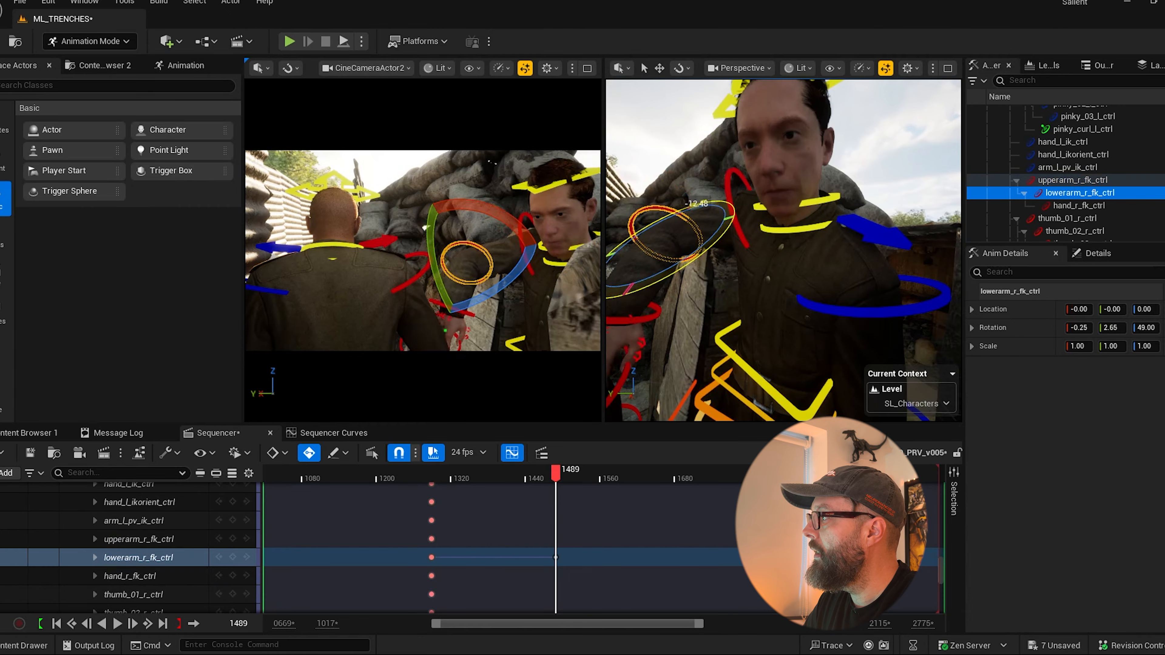
{"action": "key", "text": "ctrl+z"}
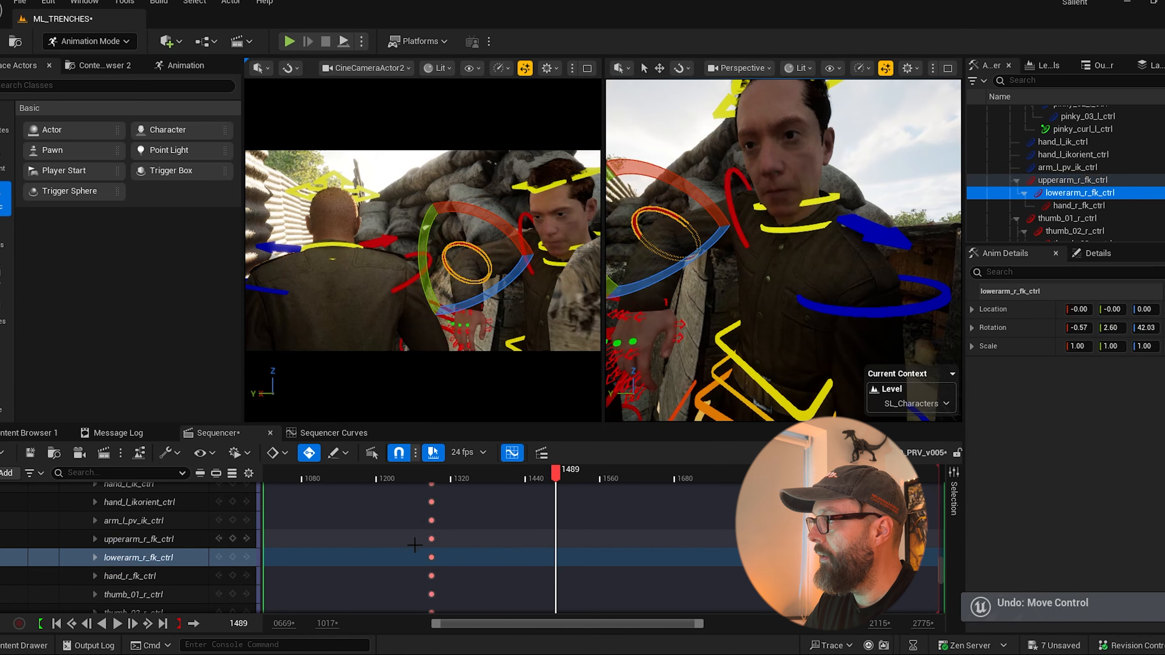
Bend BP_Hill's right forearm further with lowerarm_r_fk_ctrl at frame 1290, to about rotation 1.30, 2.32, 83.73, and check the pose near frame 1484.
{"action": "left_click", "coordinate": [431, 472]}
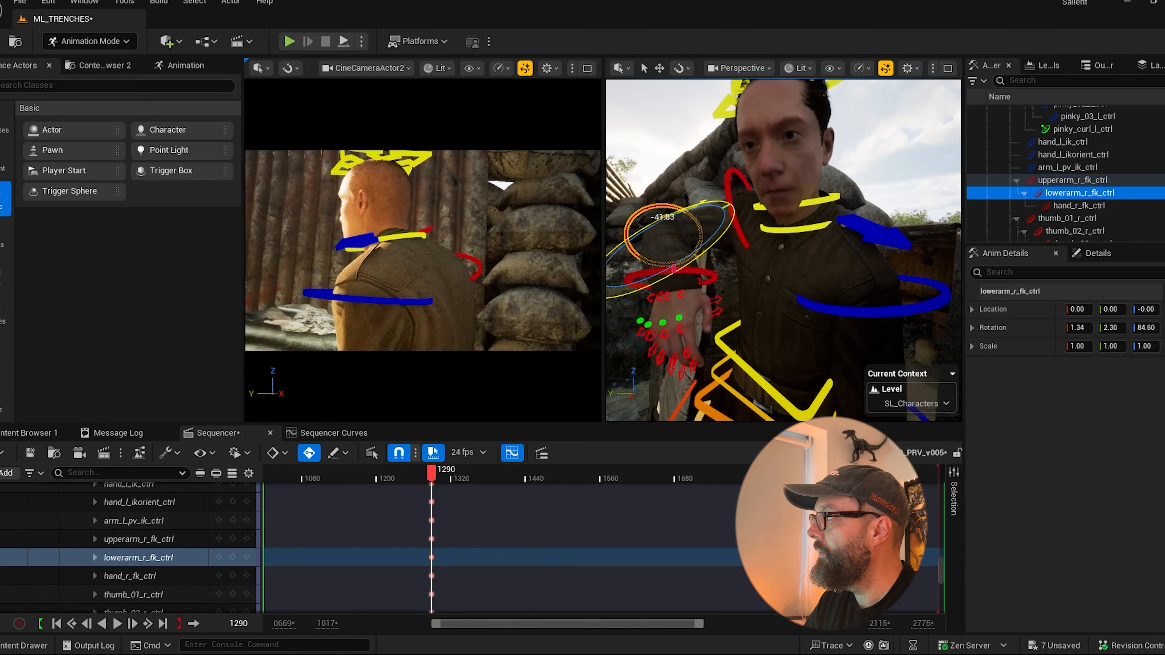
{"action": "left_click_drag", "start_coordinate": [844, 292], "coordinate": [871, 292], "text": "alt"}
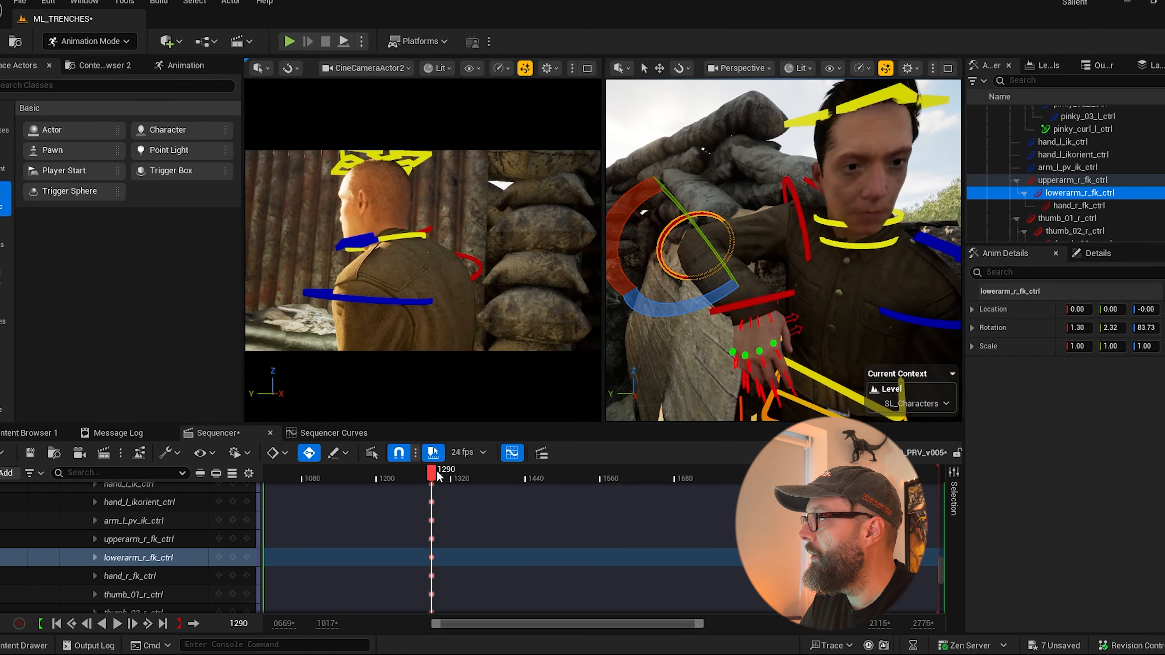
{"action": "left_click_drag", "start_coordinate": [438, 477], "coordinate": [552, 477]}
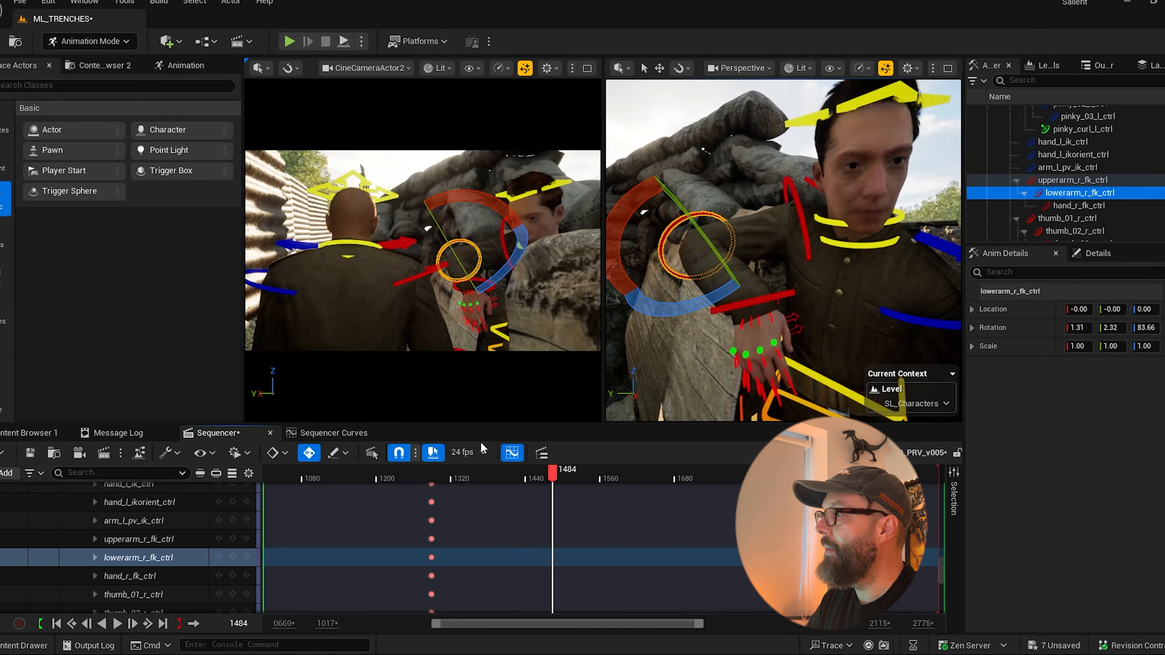
Animate BP_Hill's head turning as BP_Tommy passes by rotating and keying head_ctrl at frames 1443, 1478 and 1493.
{"action": "left_click", "coordinate": [852, 101]}
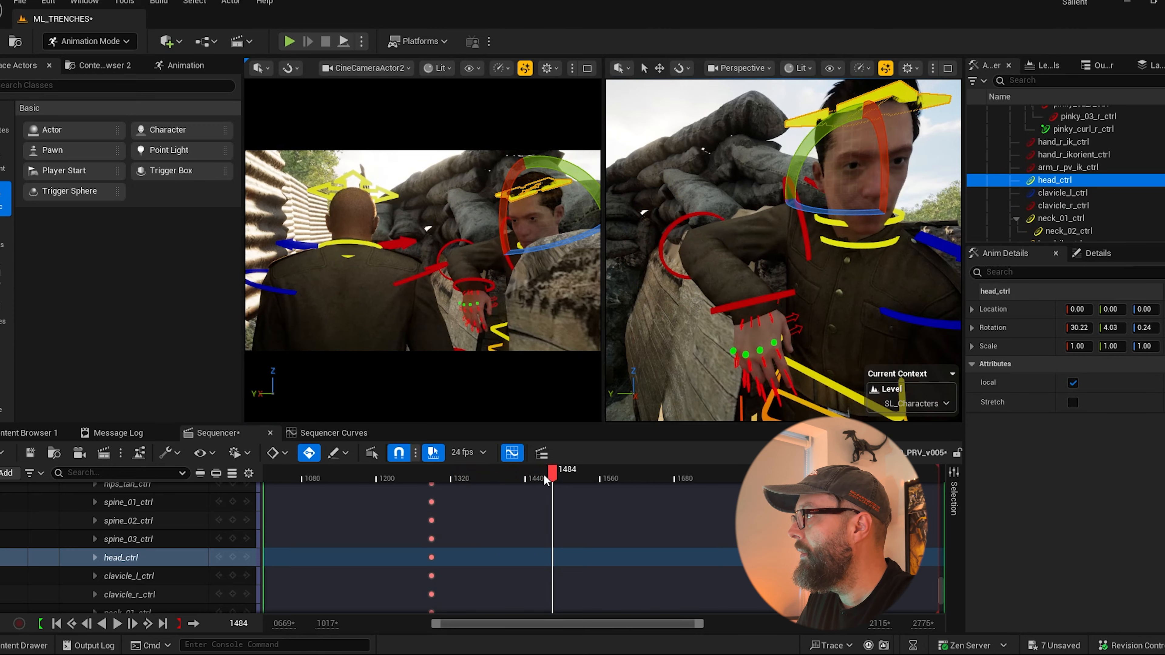
{"action": "left_click_drag", "start_coordinate": [545, 480], "coordinate": [527, 478]}
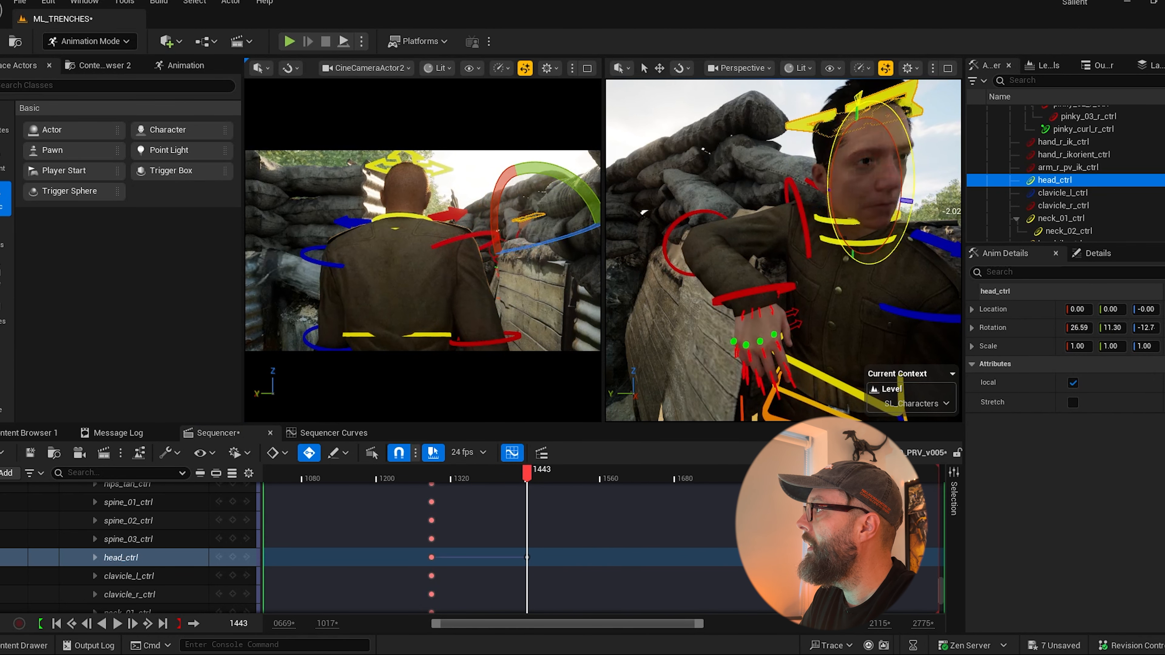
{"action": "left_click_drag", "start_coordinate": [527, 480], "coordinate": [549, 479]}
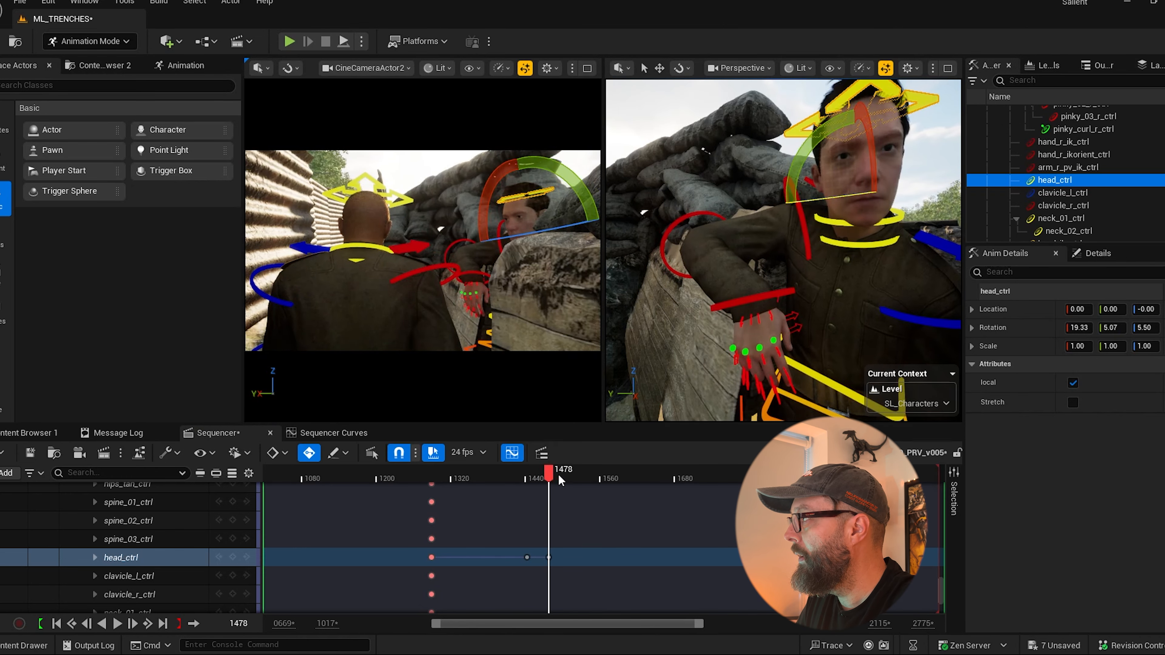
{"action": "mouse_move", "coordinate": [560, 480]}
{"action": "left_mouse_down"}
{"action": "mouse_move", "coordinate": [579, 476]}
{"action": "mouse_move", "coordinate": [557, 477]}
{"action": "left_mouse_up"}
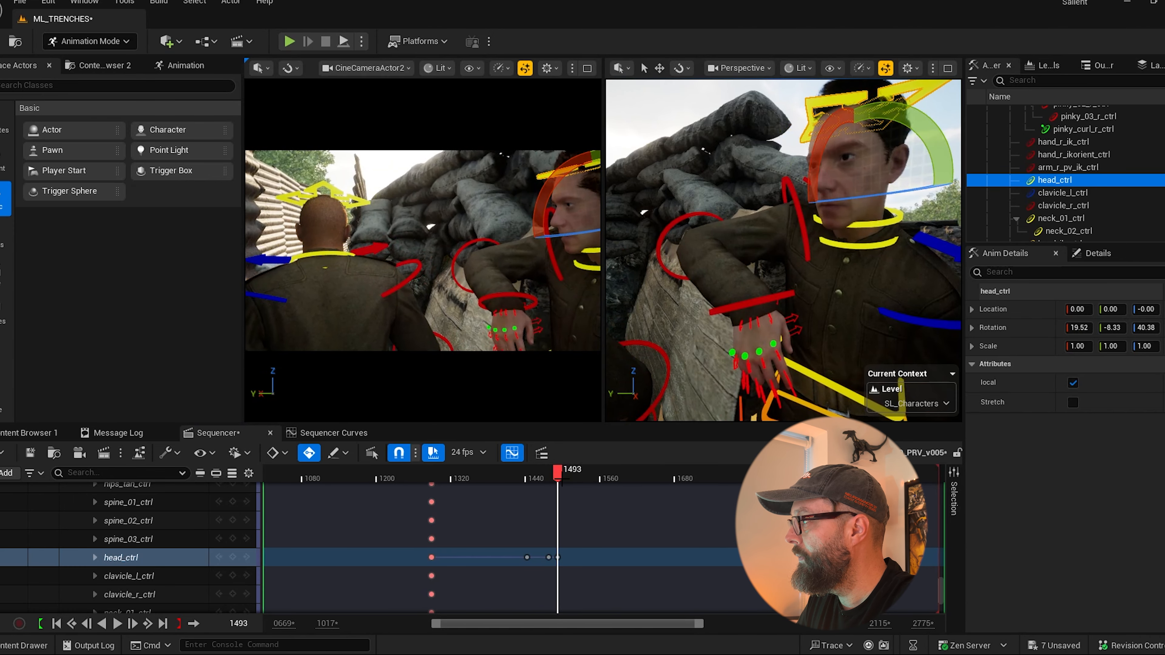
{"action": "left_click_drag", "start_coordinate": [556, 477], "coordinate": [516, 511]}
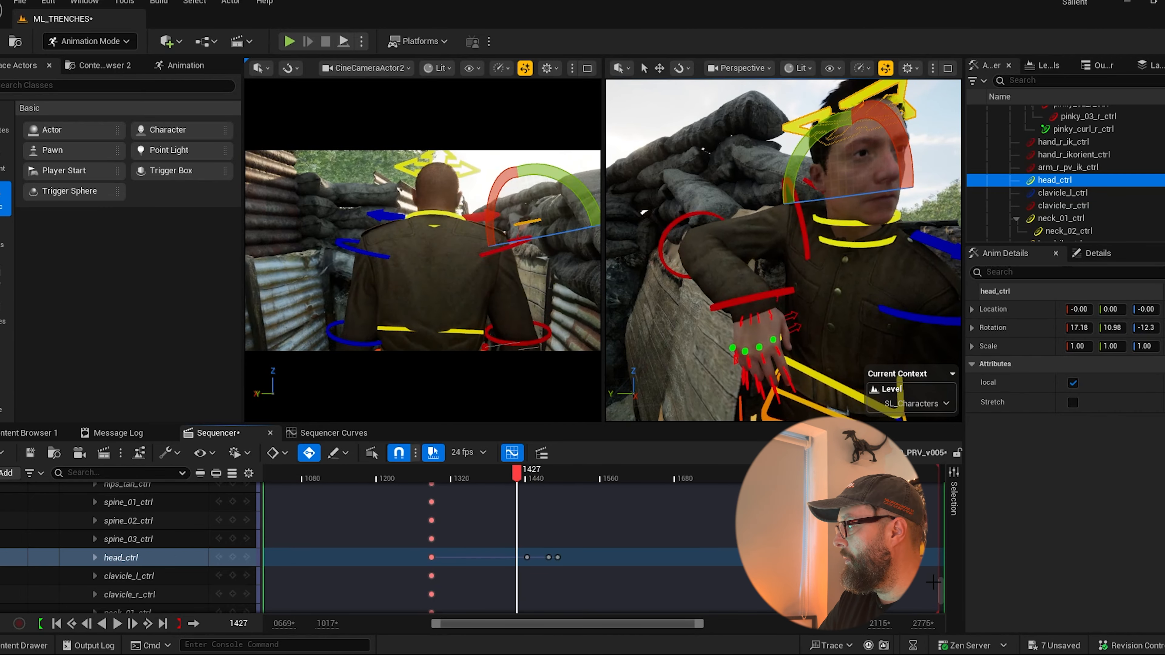
Key BP_Tommy's additive MetaHuman_ControlRig controls around frame 1443 and turn his head_ctrl to about rotation 37.52, -15.4, 21.46 at frame 1468.
{"action": "left_click_drag", "start_coordinate": [940, 585], "coordinate": [941, 511]}
{"action": "scroll", "coordinate": [124, 555], "scroll_direction": "up", "scroll_amount": 3}
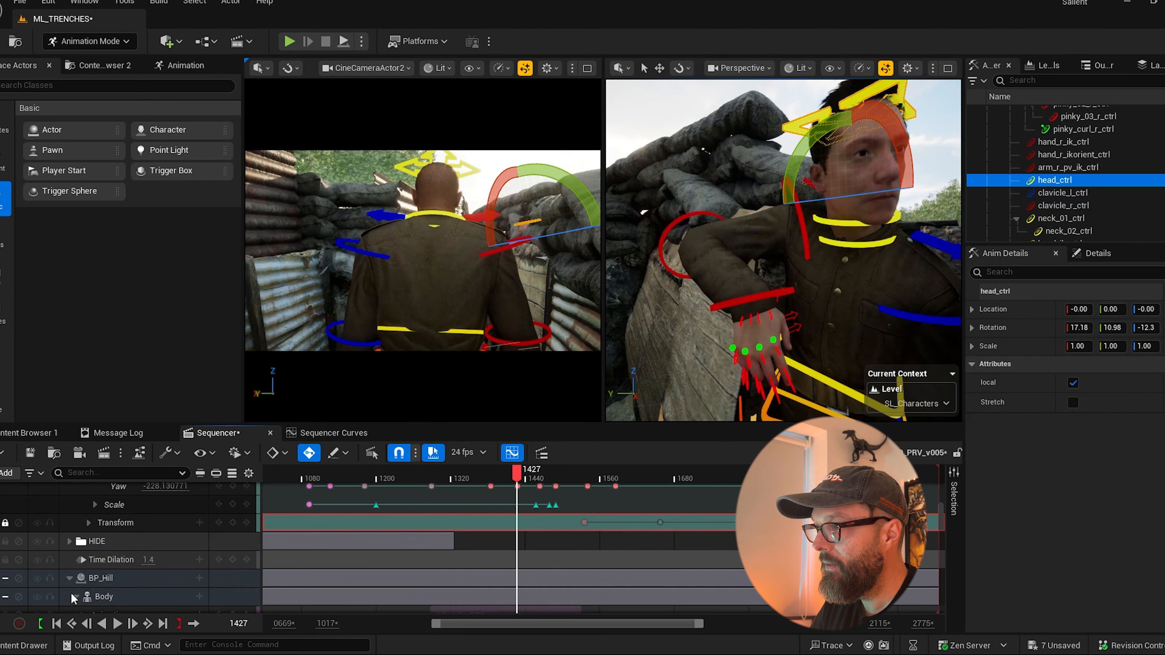
{"action": "scroll", "coordinate": [384, 541], "scroll_direction": "down", "scroll_amount": 5}
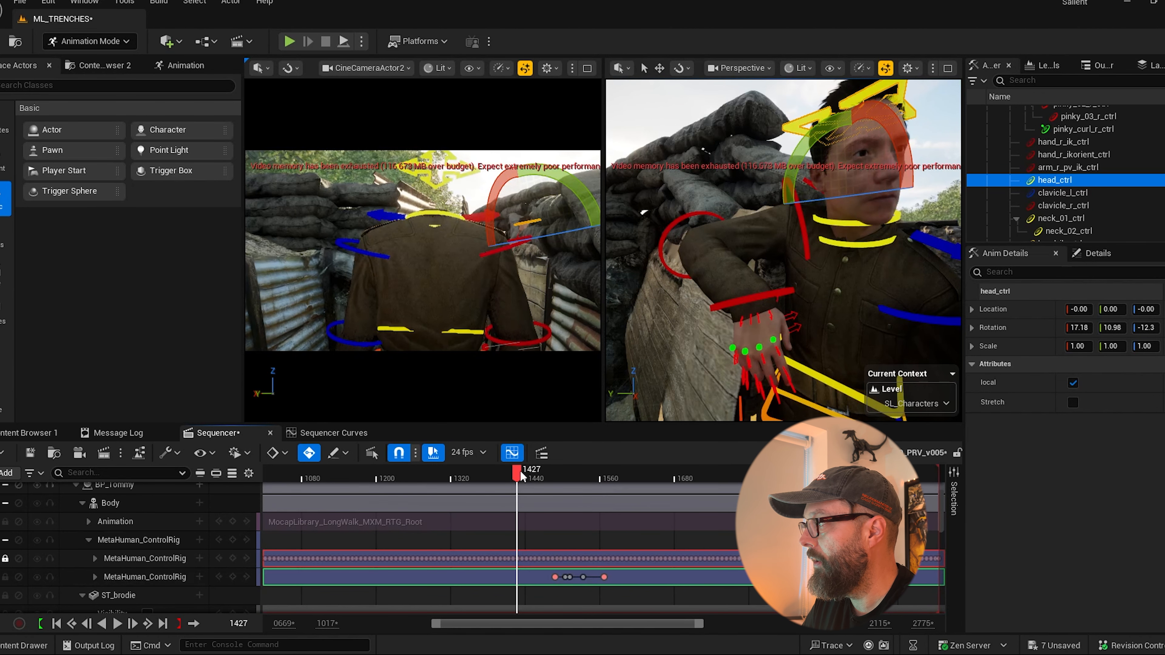
{"action": "left_click_drag", "start_coordinate": [521, 472], "coordinate": [532, 473]}
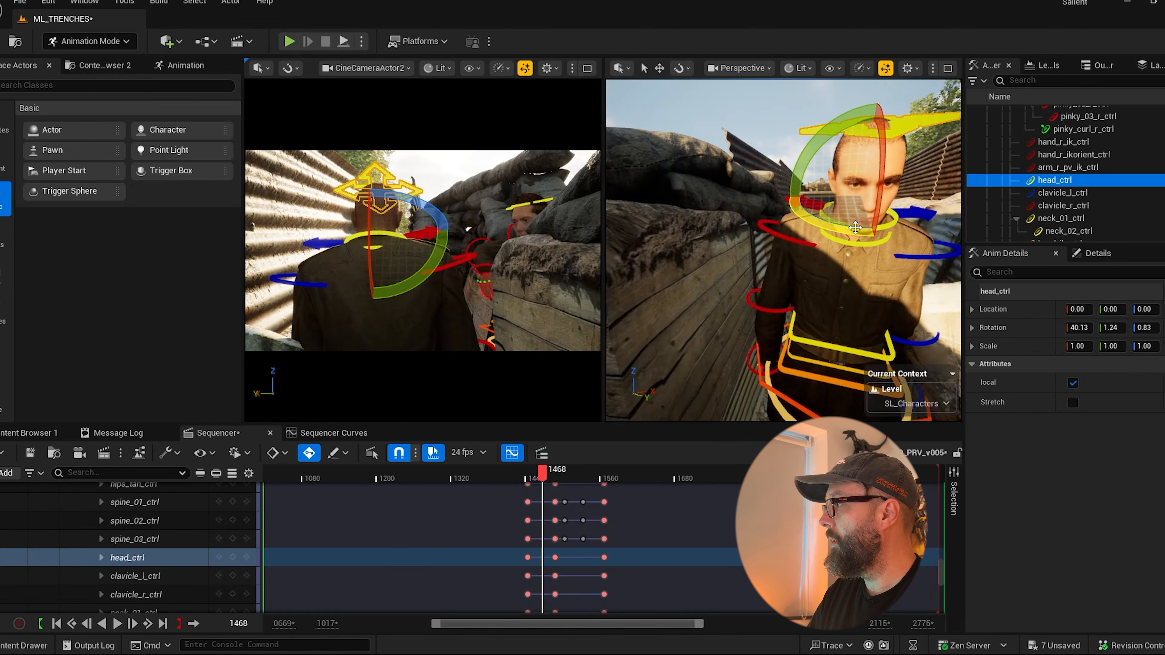
{"action": "left_click_drag", "start_coordinate": [857, 232], "coordinate": [798, 222]}
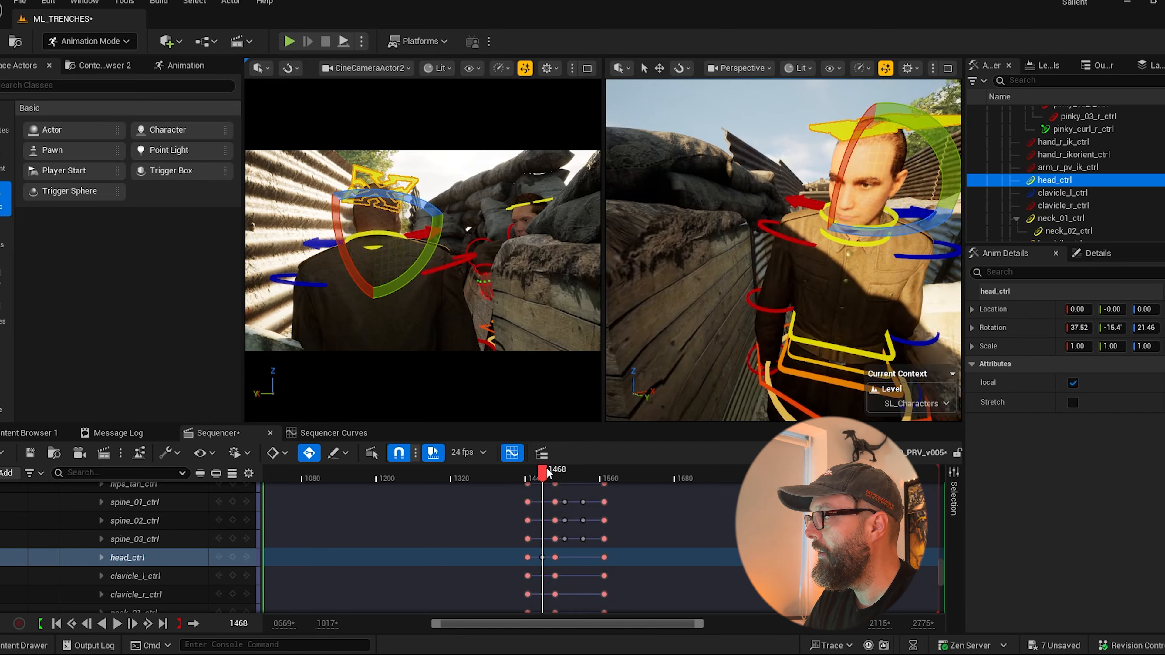
Play the shot from frame 1317 through a maximized CineCameraActor2 view to review both characters' head turns.
{"action": "left_click_drag", "start_coordinate": [541, 477], "coordinate": [448, 475]}
{"action": "left_click", "coordinate": [587, 68]}
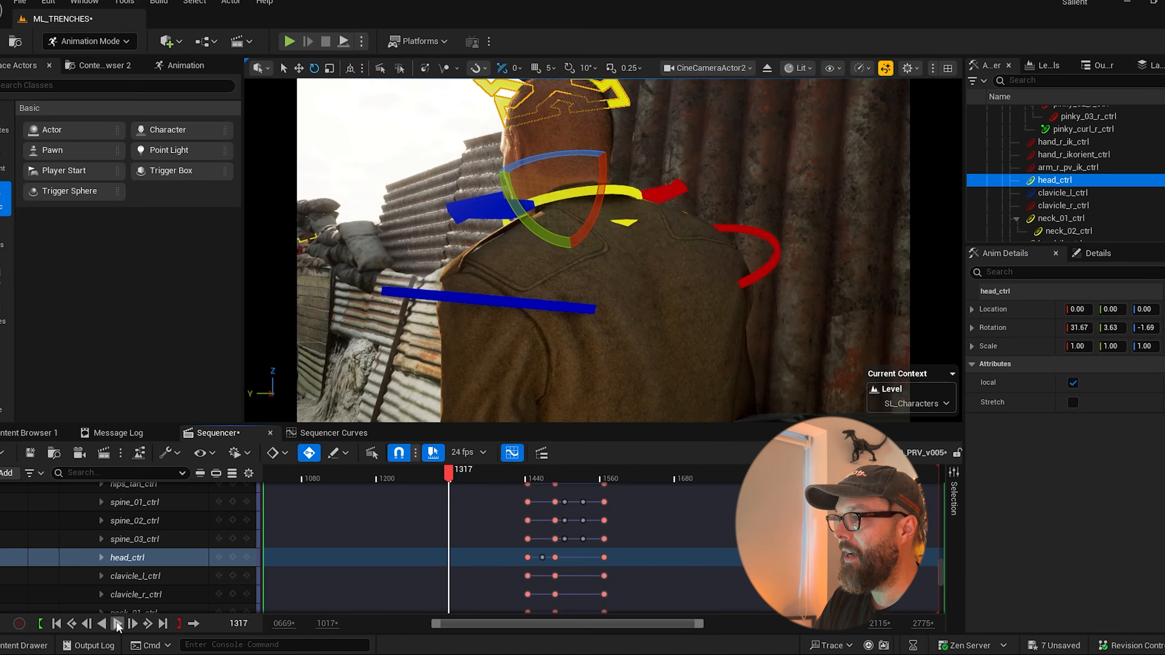
{"action": "left_click", "coordinate": [117, 623]}
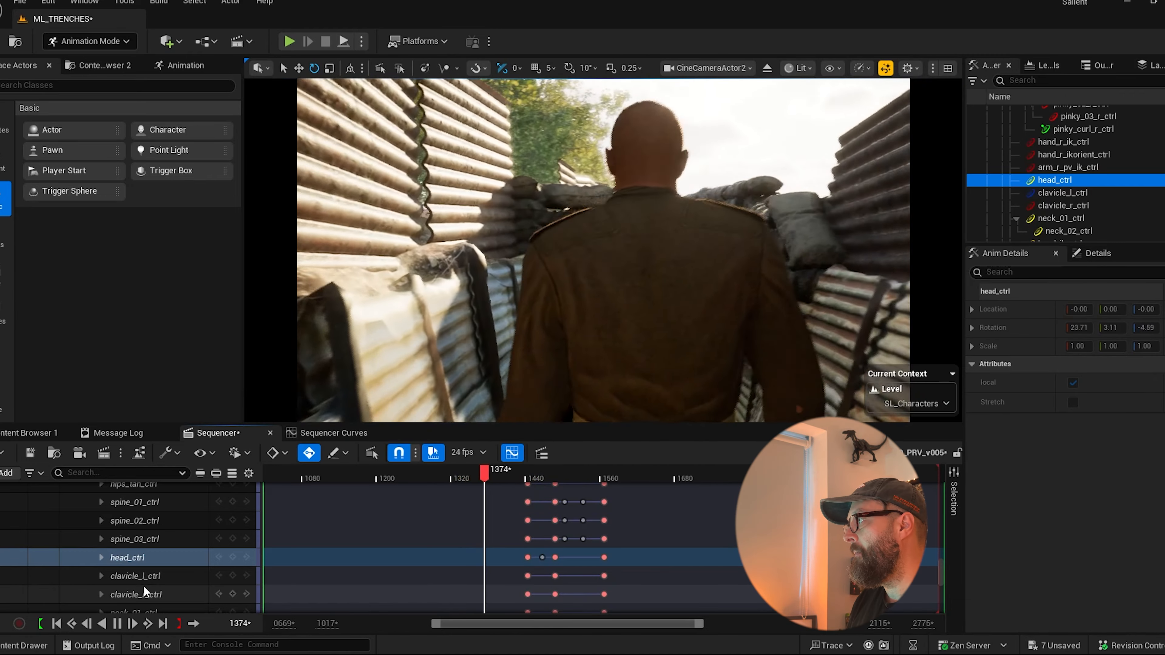